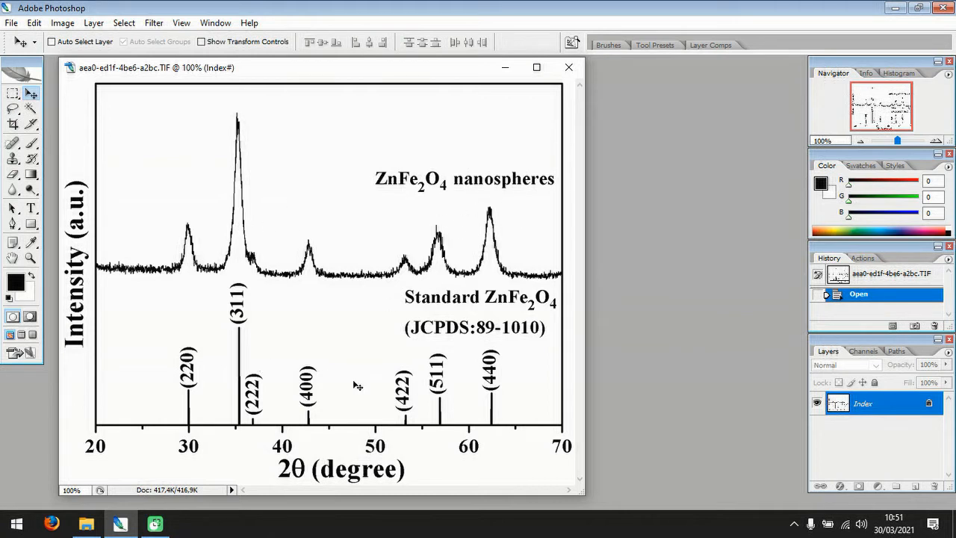
Bring ZnFe2O4 Pure.eps into Photoshop from the OriginLab Data folder in D:\Kuliah S3 NTHU\My Research.
left_click(86, 522)
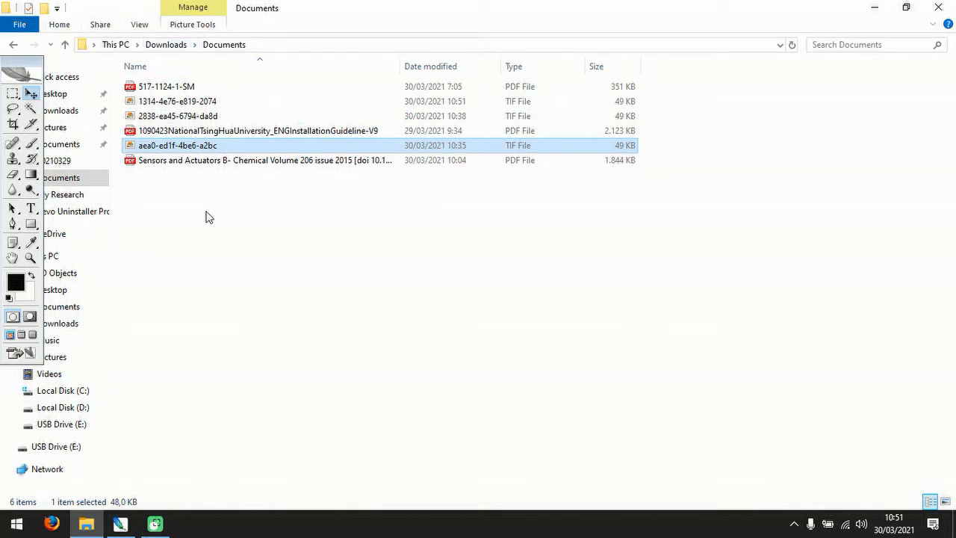
left_click(65, 408)
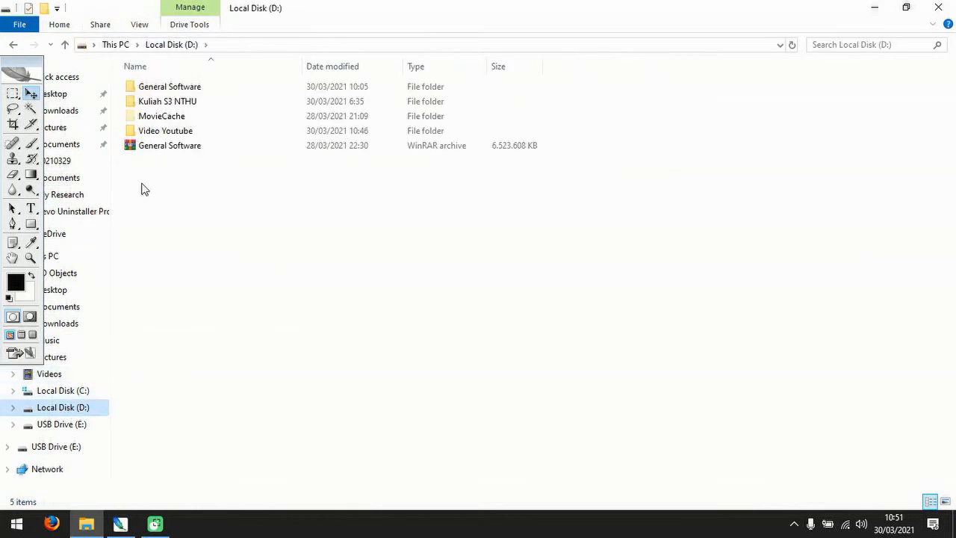
left_click(168, 105)
double_click(169, 103)
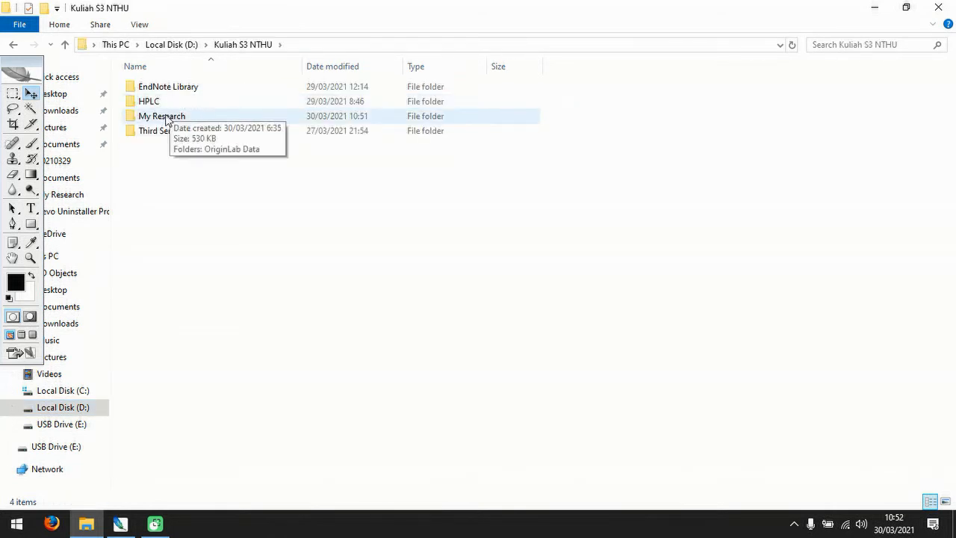
double_click(179, 115)
double_click(184, 93)
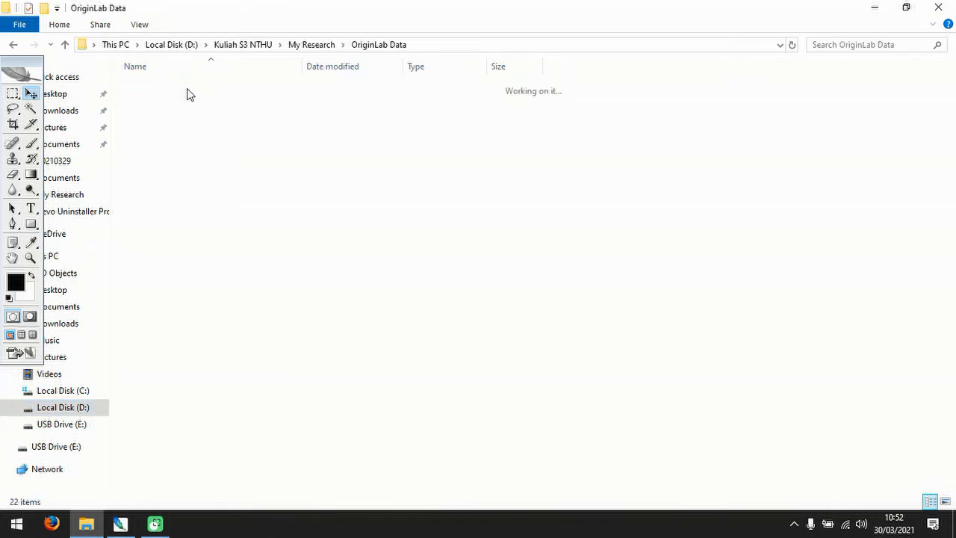
left_click(164, 381)
left_click_drag(165, 381, 225, 462)
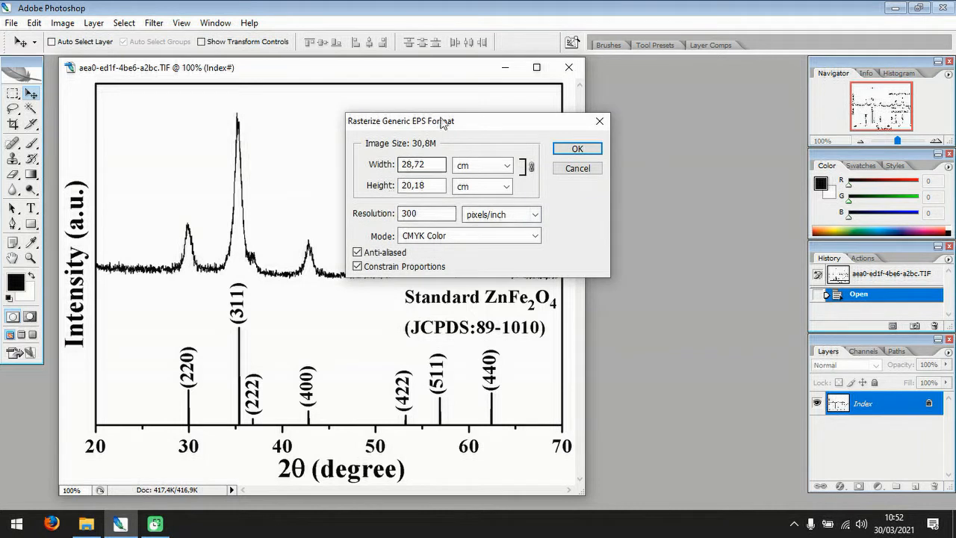
Try rasterizing resolutions of 72 and 100 pixels/inch for the EPS file.
left_click_drag(433, 212, 371, 215)
type("72")
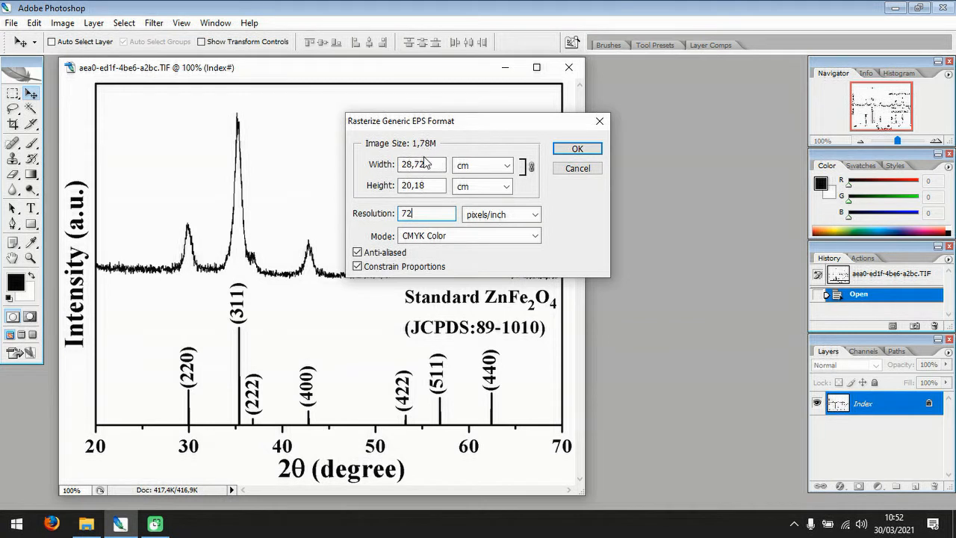
left_click_drag(428, 213, 381, 207)
type("100")
Rasterize the EPS file at a resolution of 300 pixels/inch.
key("BackSpace")
key("BackSpace")
key("BackSpace")
type("300")
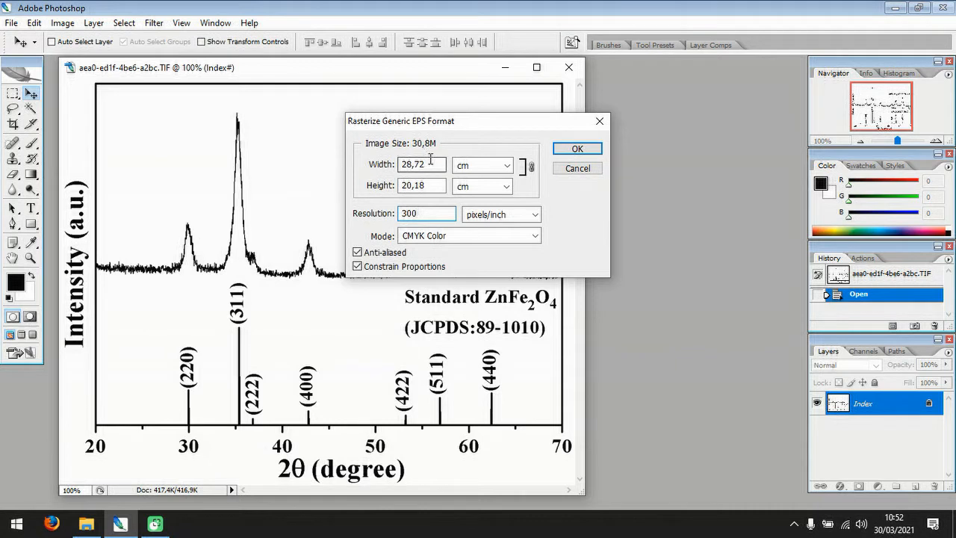
left_click(577, 150)
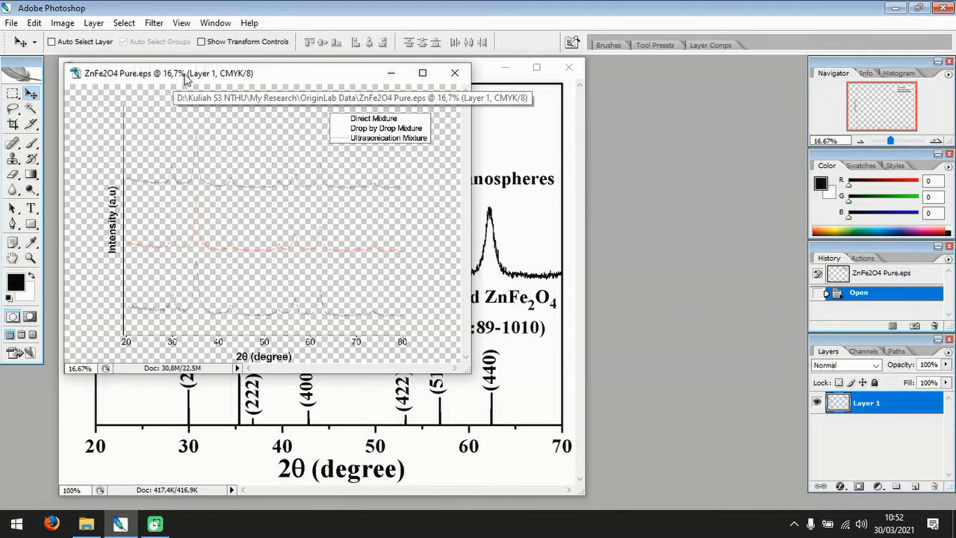
Place the ZnFe2O4 Pure.eps window beside the reference TIF graph, keeping both documents accessible.
left_click_drag(184, 79, 417, 83)
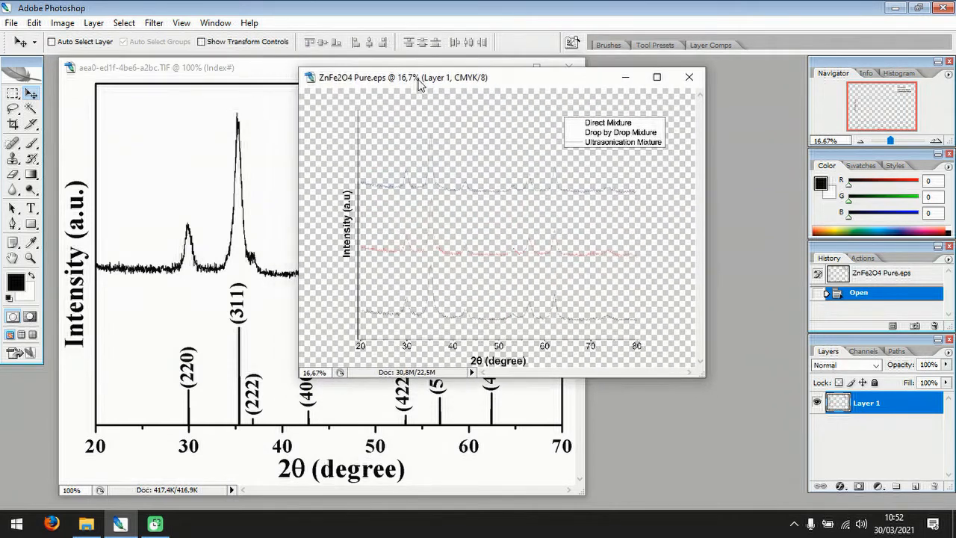
left_click(219, 359)
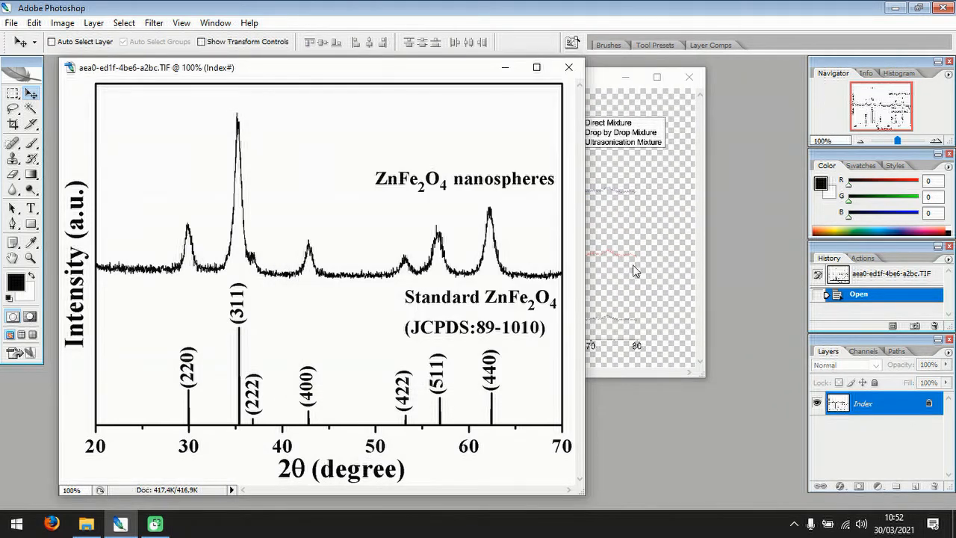
left_click(602, 83)
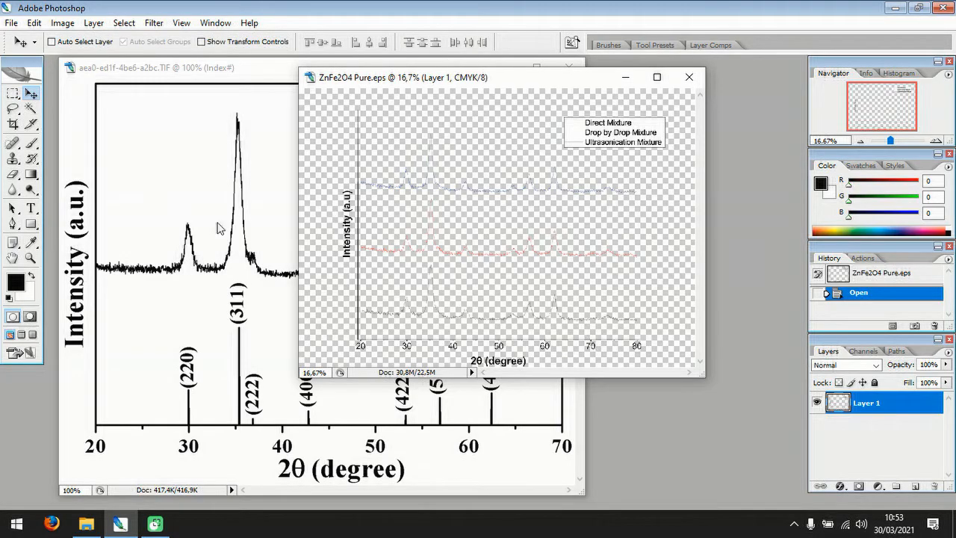
Select the standard ZnFe2O4 pattern with its degree axis in the reference TIF using a rectangular marquee, and activate the Move tool.
left_click(197, 183)
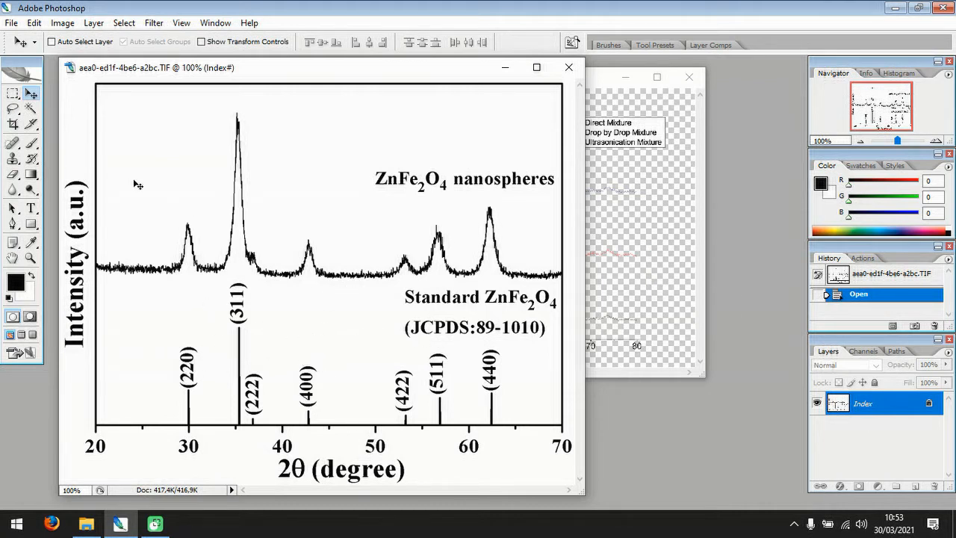
left_click(13, 95)
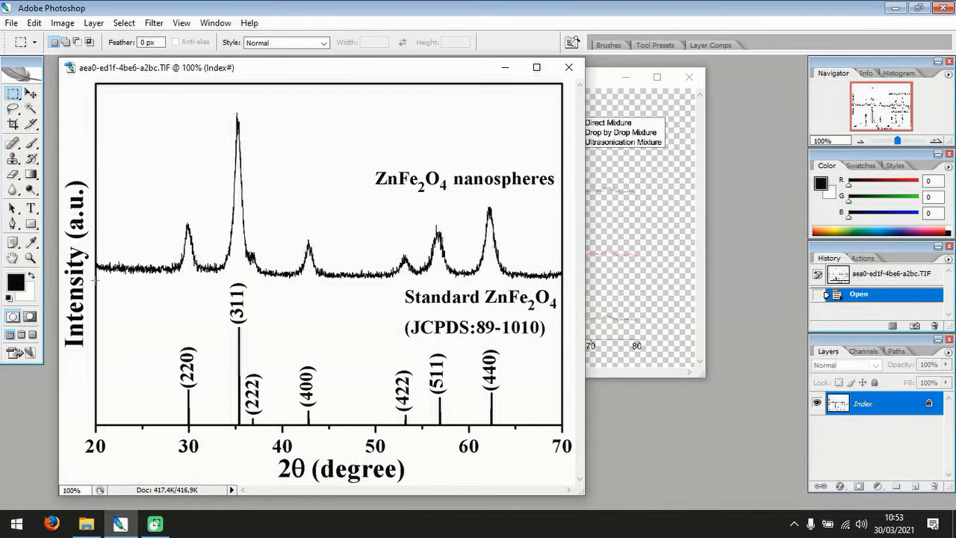
left_click_drag(95, 280, 566, 431)
left_click_drag(573, 457, 573, 457)
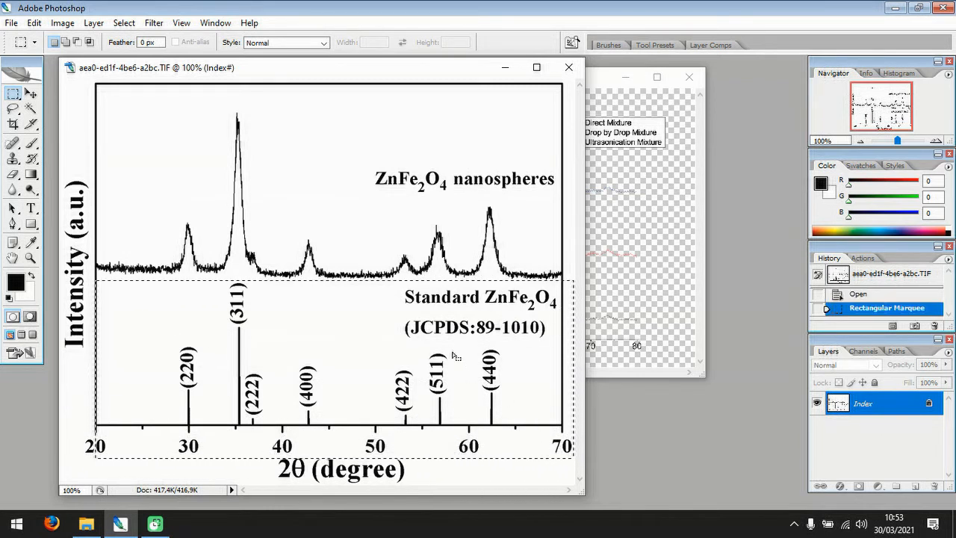
left_click(31, 93)
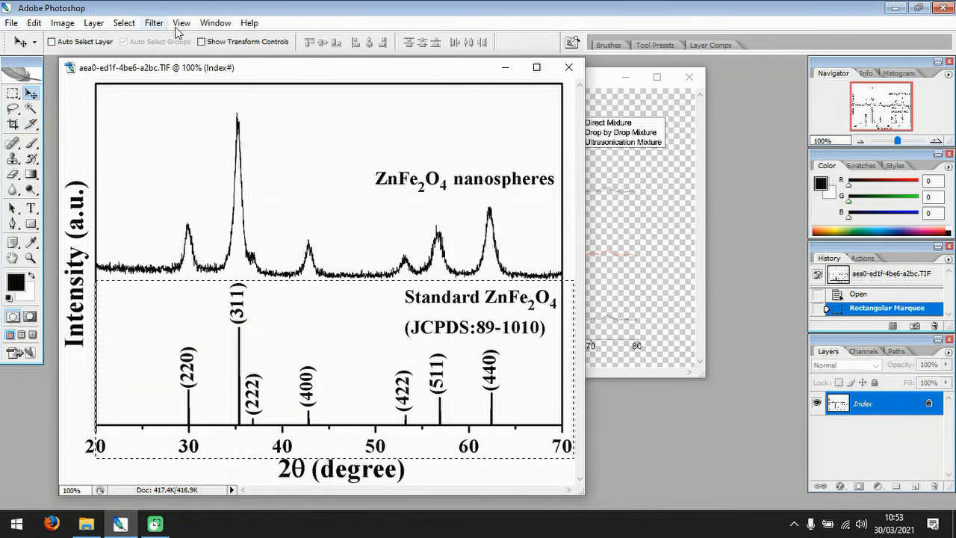
left_click(246, 24)
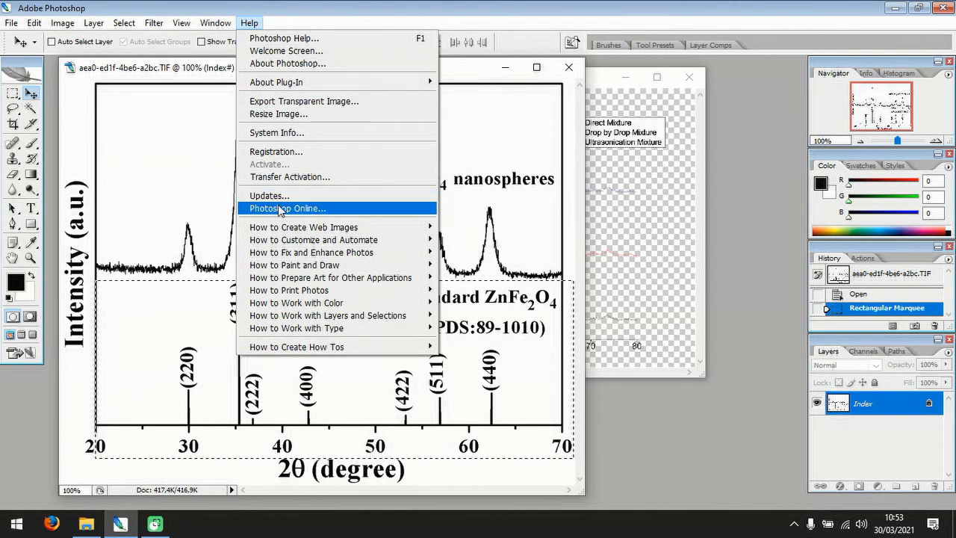
left_click(321, 40)
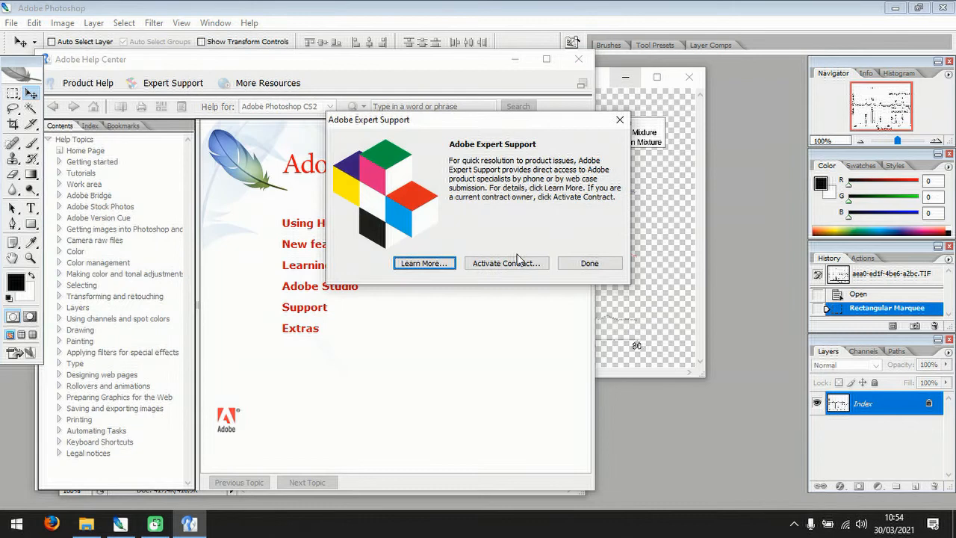
left_click(588, 264)
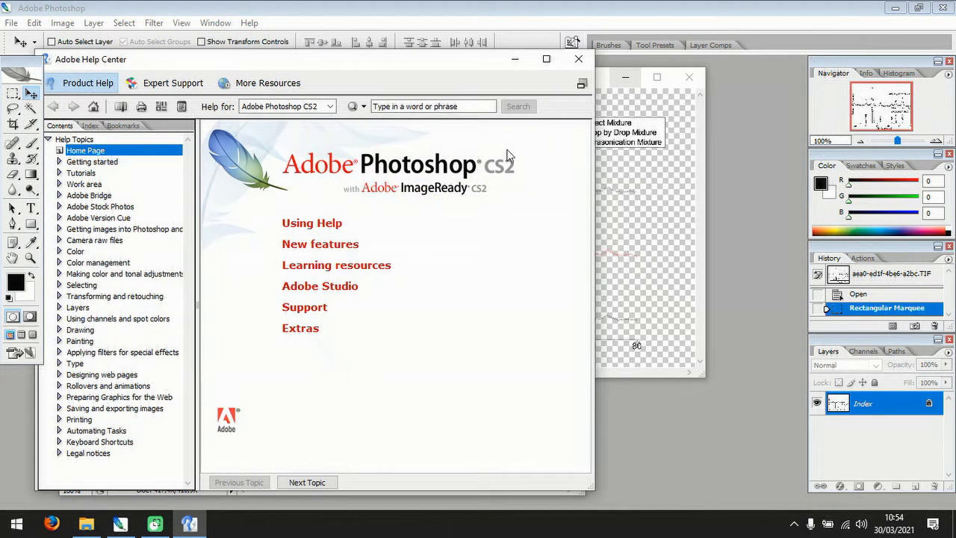
left_click(578, 62)
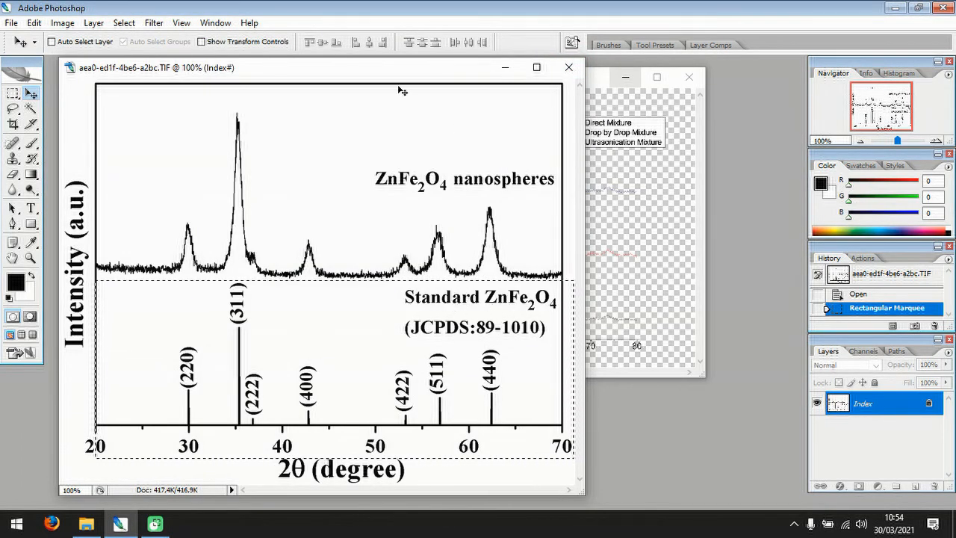
Move the reference window aside and copy the selected standard pattern onto the ZnFe2O4 Pure.eps graph as a new layer.
left_click_drag(382, 71, 114, 71)
left_click_drag(222, 306, 469, 280)
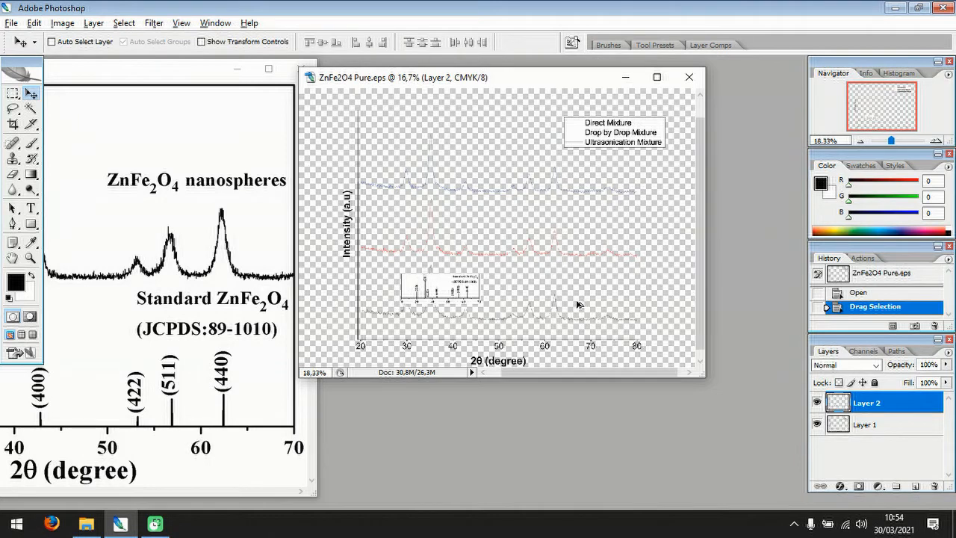
scroll(563, 268, "up", 2)
scroll(563, 285, "down", 3)
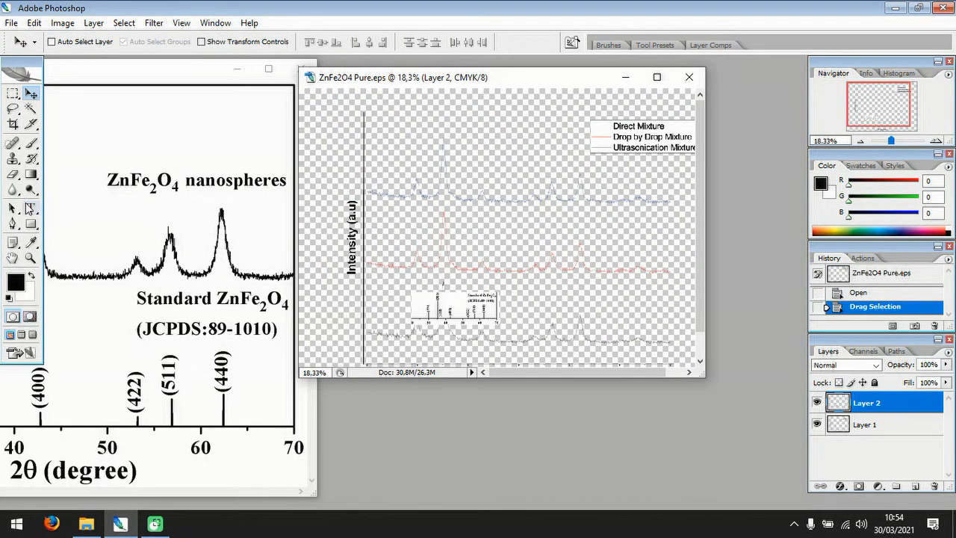
left_click(30, 258)
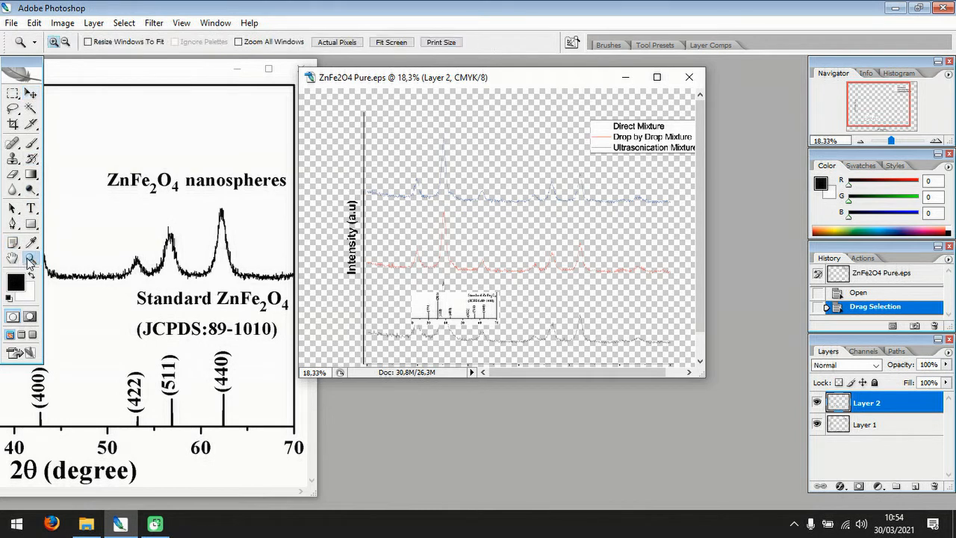
left_click(30, 92)
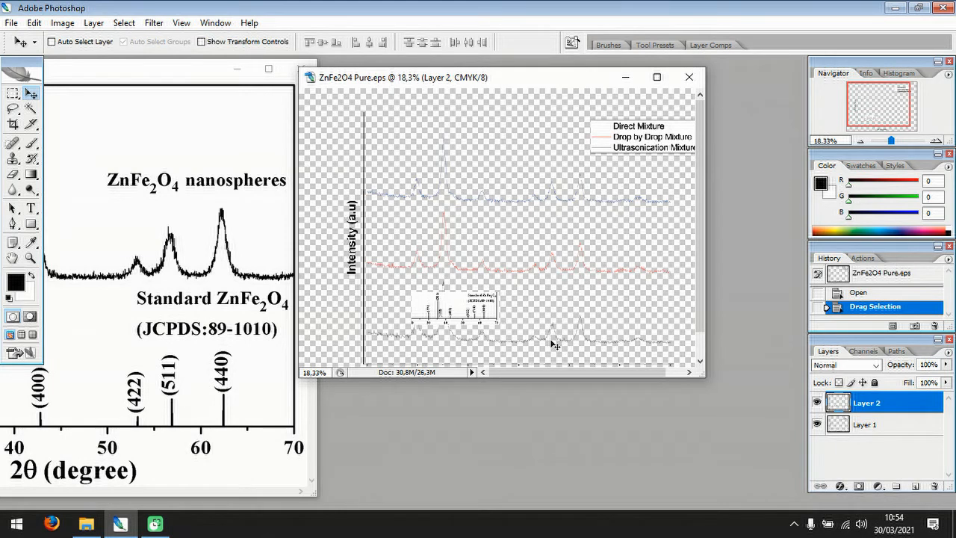
scroll(561, 280, "up", 5)
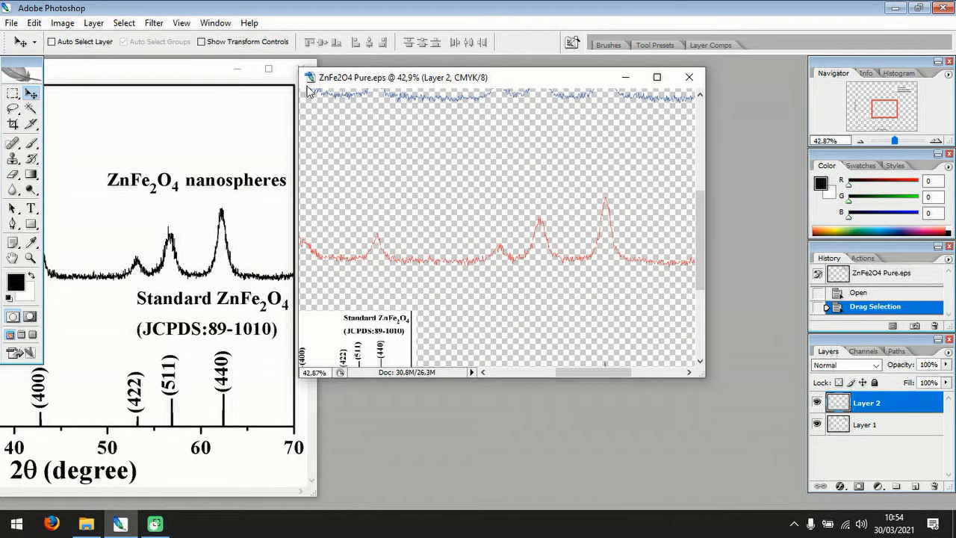
Enlarge the ZnFe2O4 Pure.eps window and move the copied pattern over the right-hand part of the lowest curve.
left_click_drag(299, 67, 125, 75)
left_click_drag(705, 381, 804, 508)
left_click_drag(202, 314, 472, 330)
left_click_drag(511, 506, 385, 505)
scroll(452, 277, "down", 2)
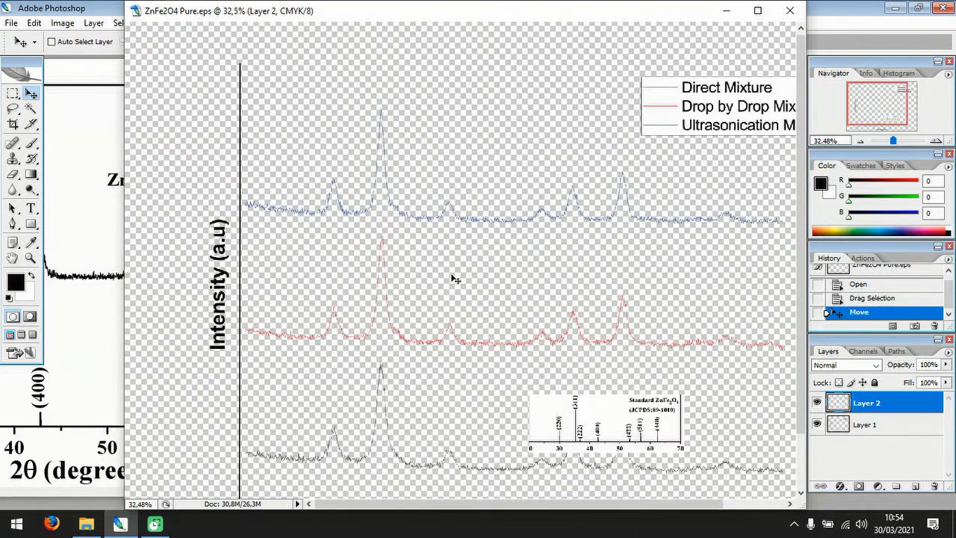
scroll(455, 278, "down", 1)
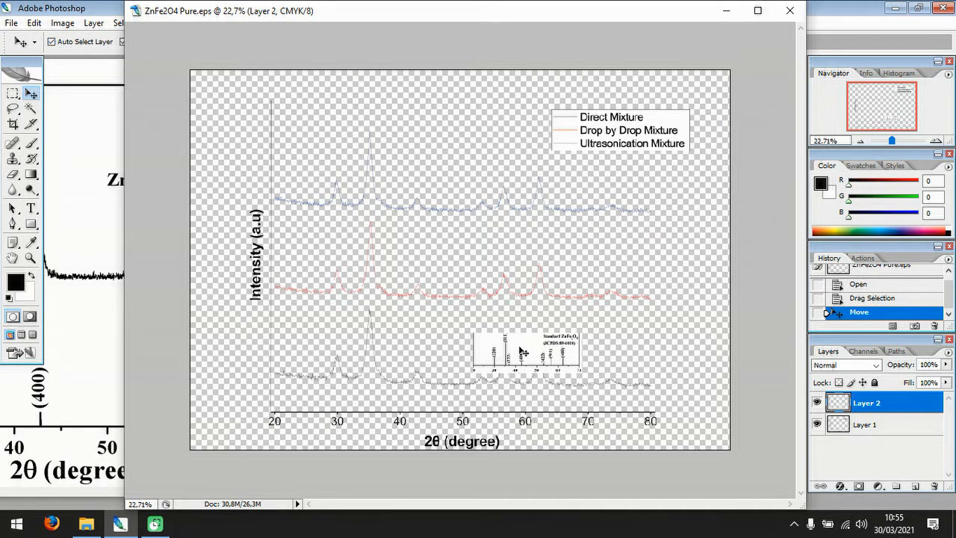
Rearrange the ZnFe2O4 Pure.eps window so the whole graph fits, and show transform controls around the pattern layer.
left_click_drag(346, 21, 382, 78)
left_click(200, 42)
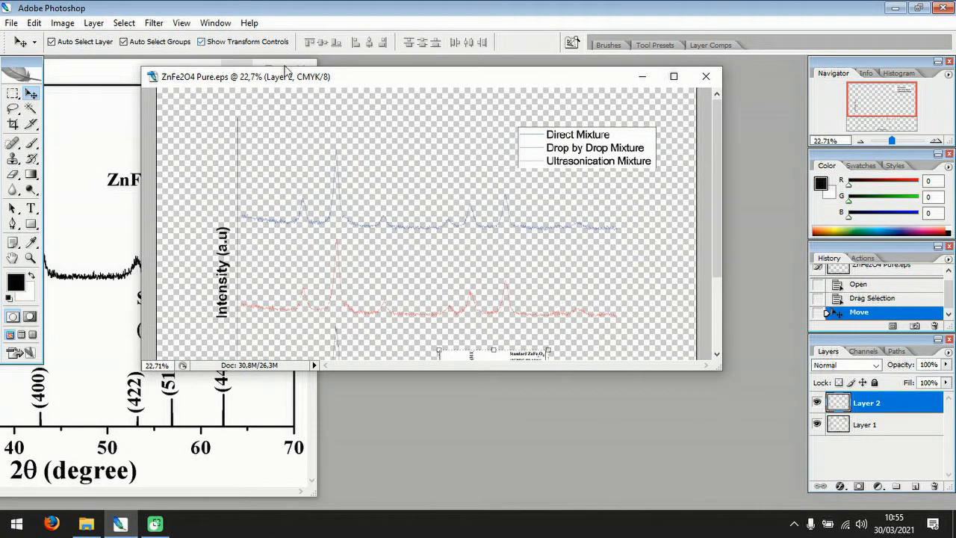
left_click_drag(721, 369, 757, 508)
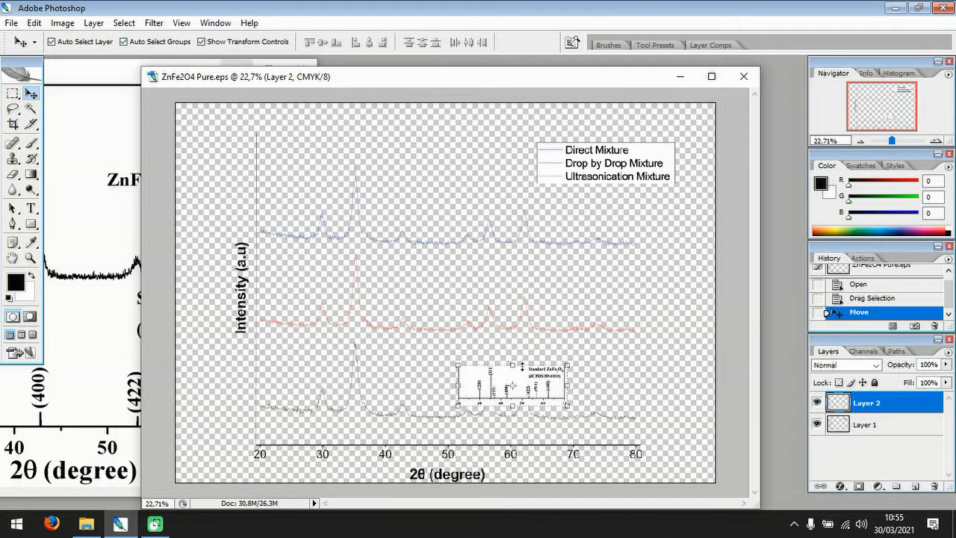
left_click(642, 367)
left_click(201, 41)
left_click(512, 391)
left_click(201, 41)
Move the pattern to the graph's 20-degree origin and scale it up until its 20–70 axis matches the graph's degree scale.
left_click_drag(466, 398, 275, 442)
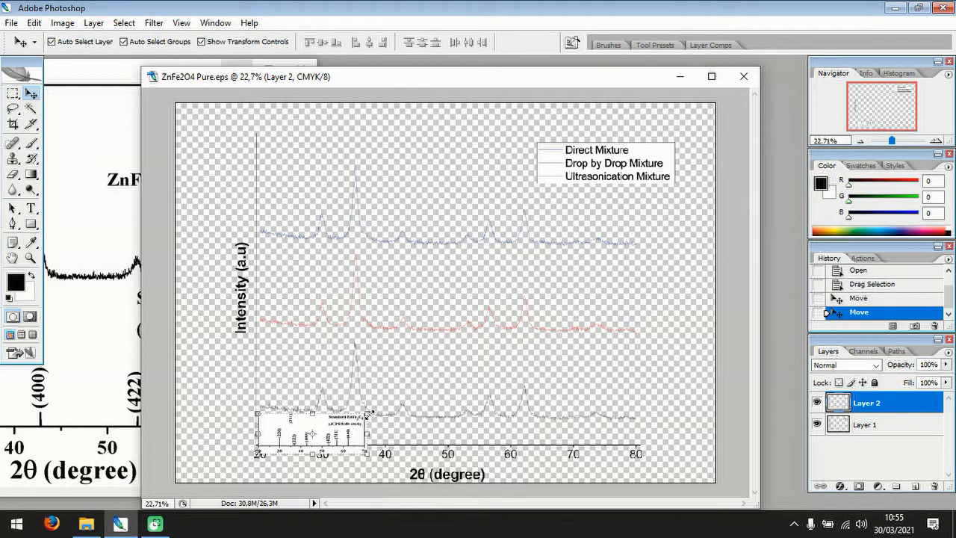
left_click_drag(368, 412, 601, 377)
key("Return")
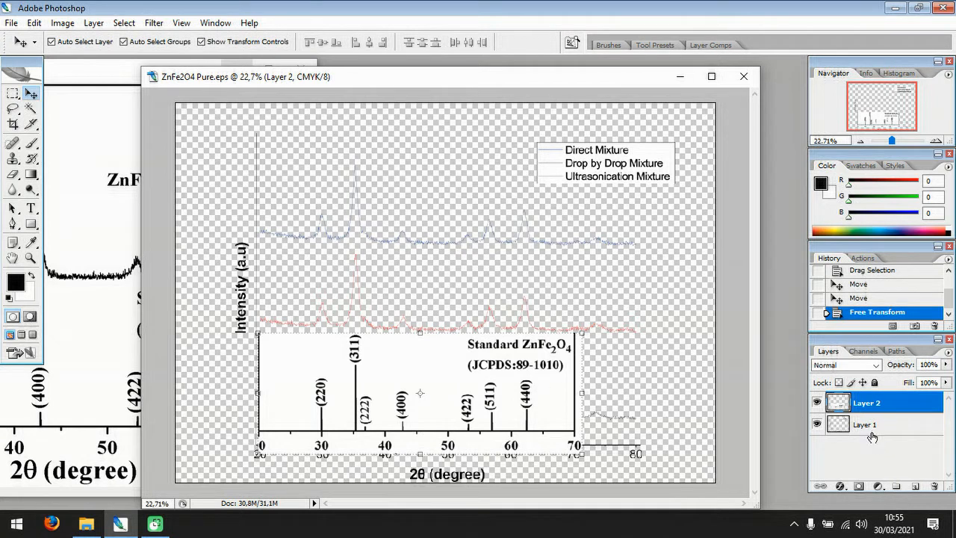
Place Layer 2 beneath Layer 1 and align the pattern's baseline and 20-degree mark with the graph's horizontal axis.
left_click_drag(868, 410, 876, 446)
left_click_drag(540, 396, 540, 407)
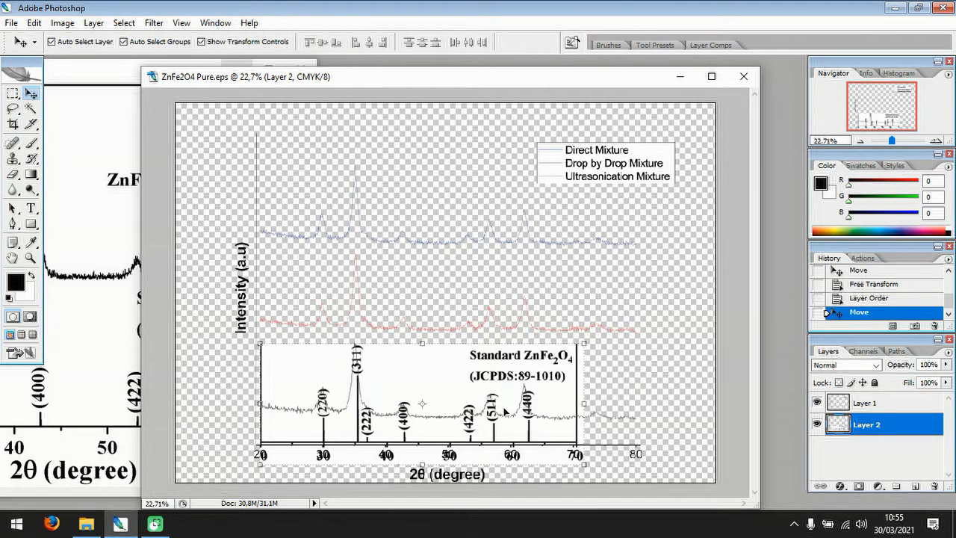
scroll(371, 473, "up", 3)
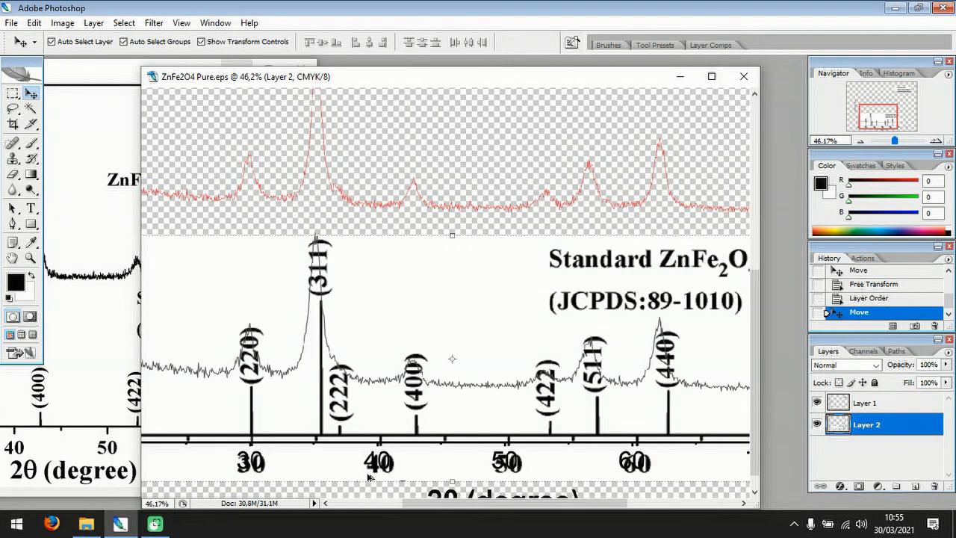
left_click_drag(478, 503, 405, 515)
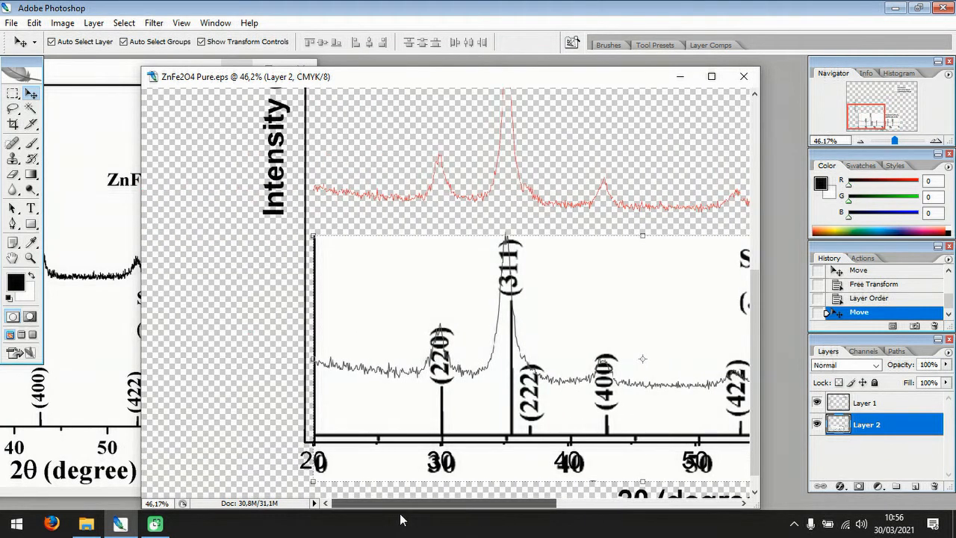
left_click_drag(376, 416, 374, 423)
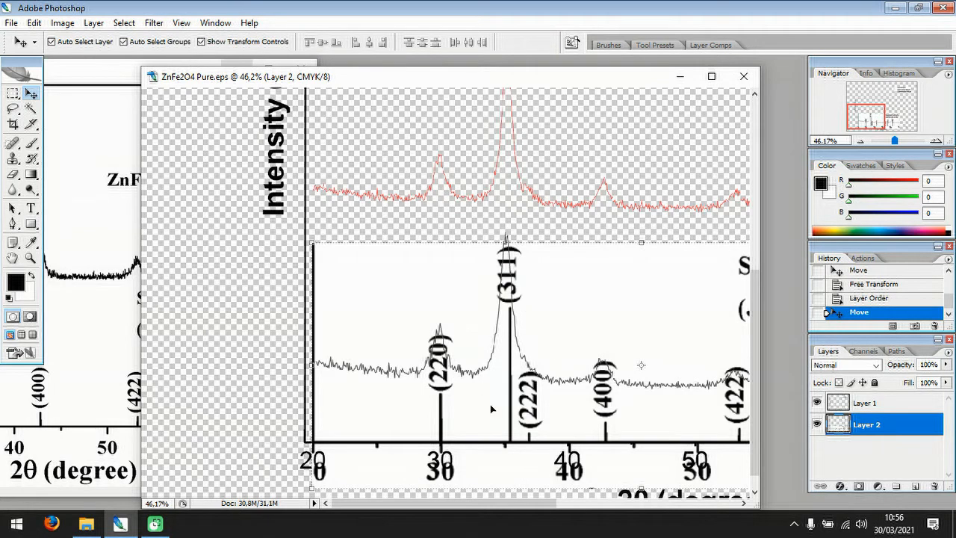
left_click_drag(434, 502, 594, 525)
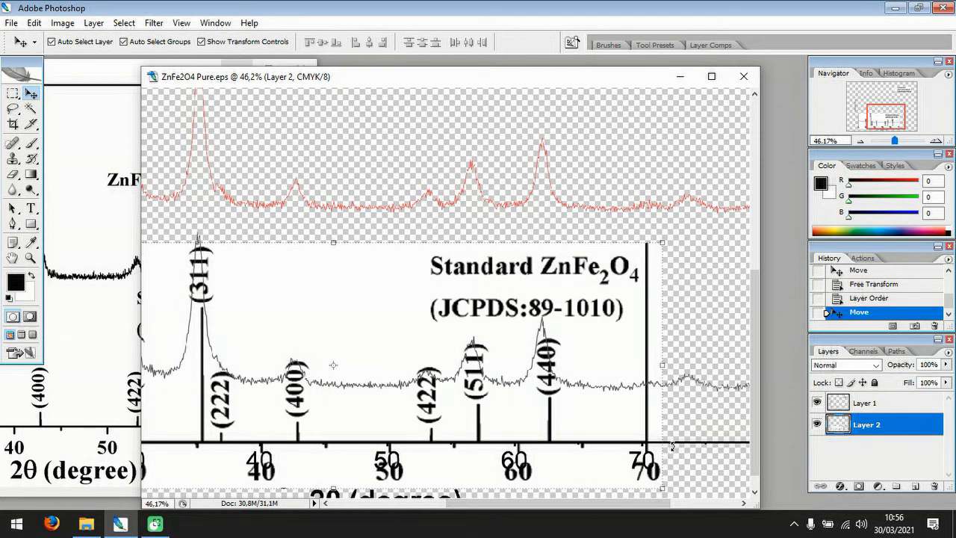
Scale the pattern down to 99.2% so its 30–70 degree marks line up with the graph's axis.
left_click(662, 489)
left_click_drag(662, 488, 657, 485)
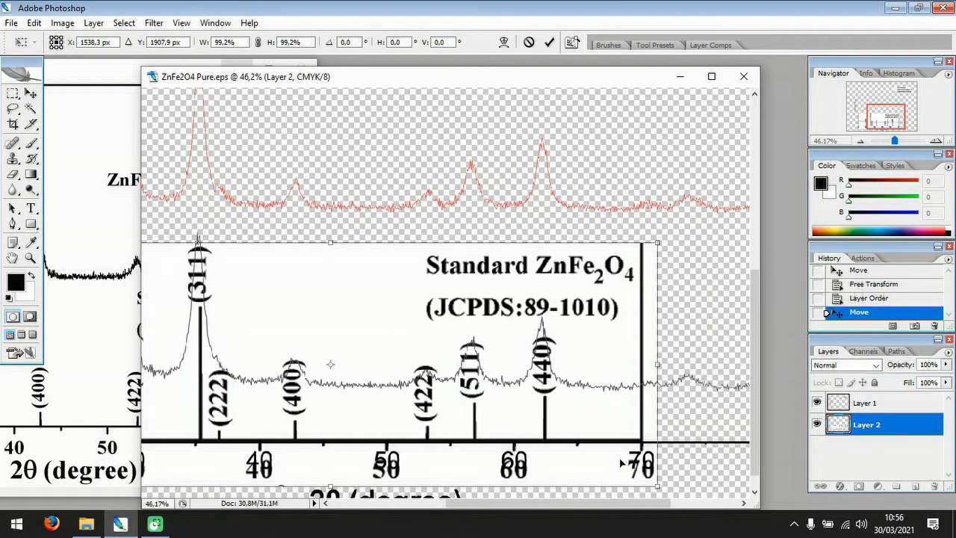
key("Return")
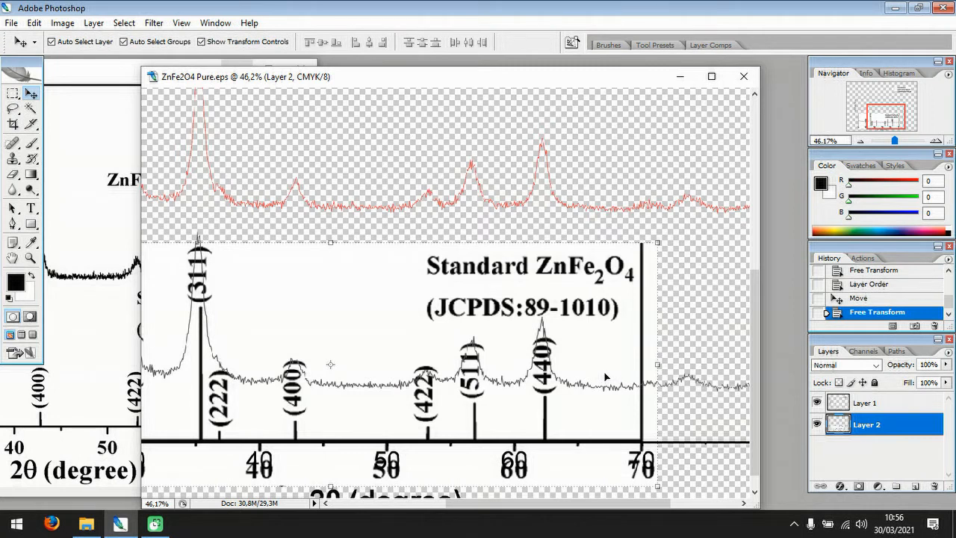
left_click_drag(558, 508, 521, 521)
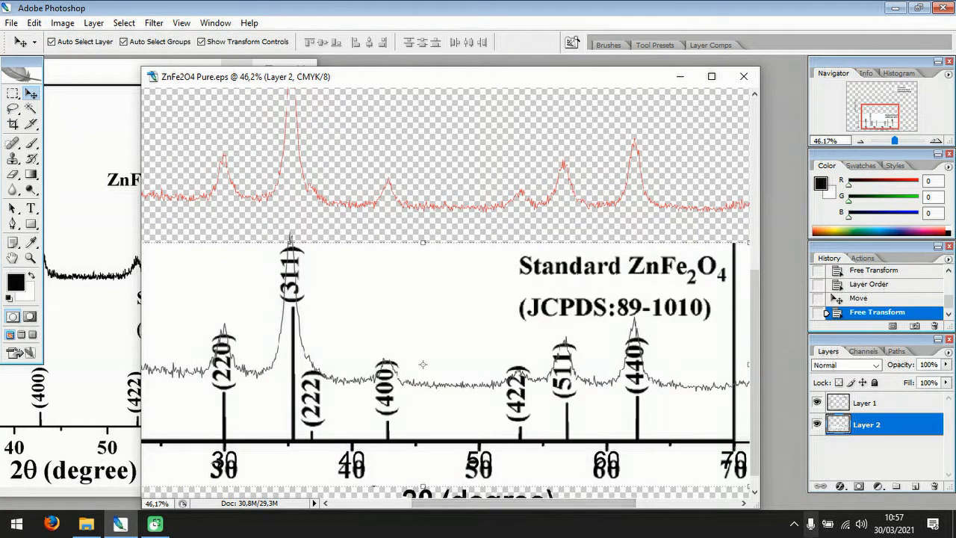
left_click_drag(597, 510, 612, 508)
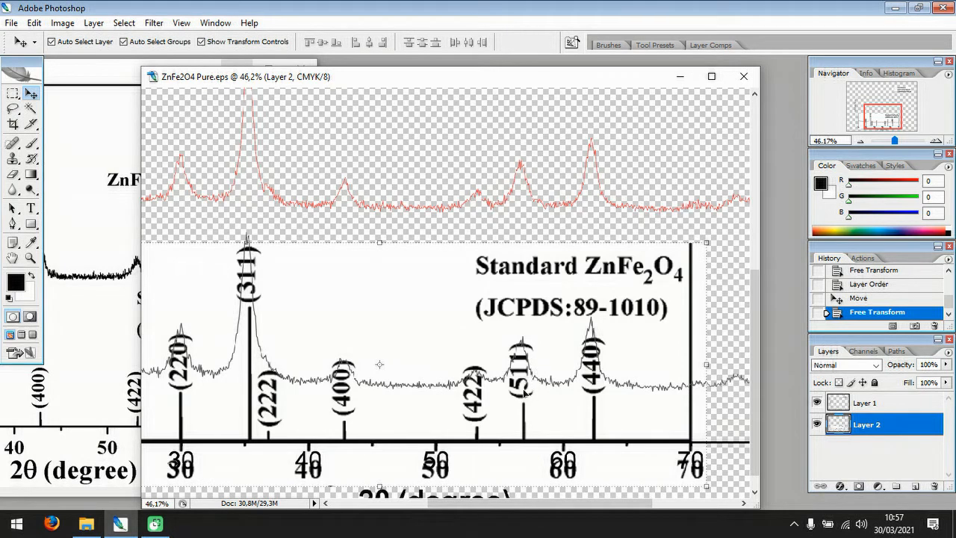
left_click_drag(592, 513, 535, 517)
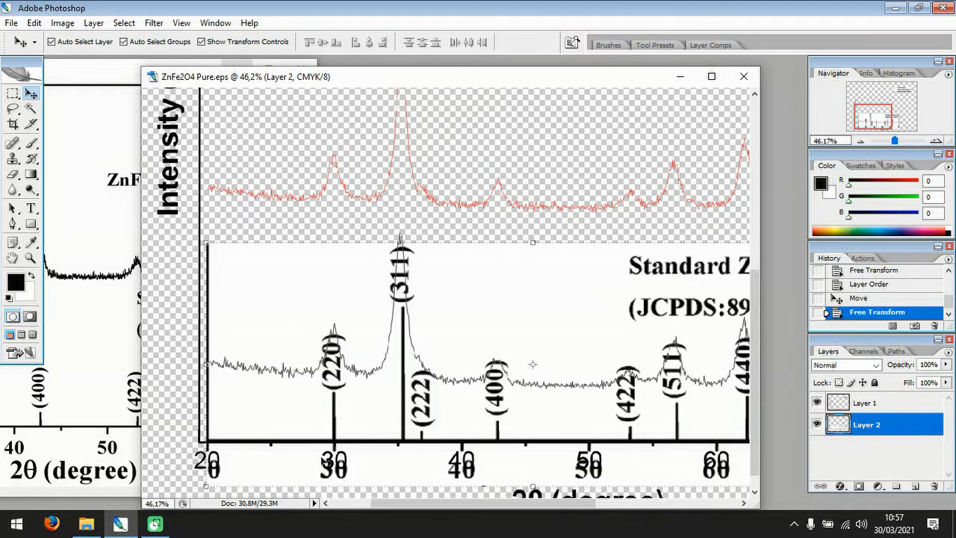
Set the Eraser brush's diameter to 35 px with 100% hardness.
scroll(242, 416, "down", 1)
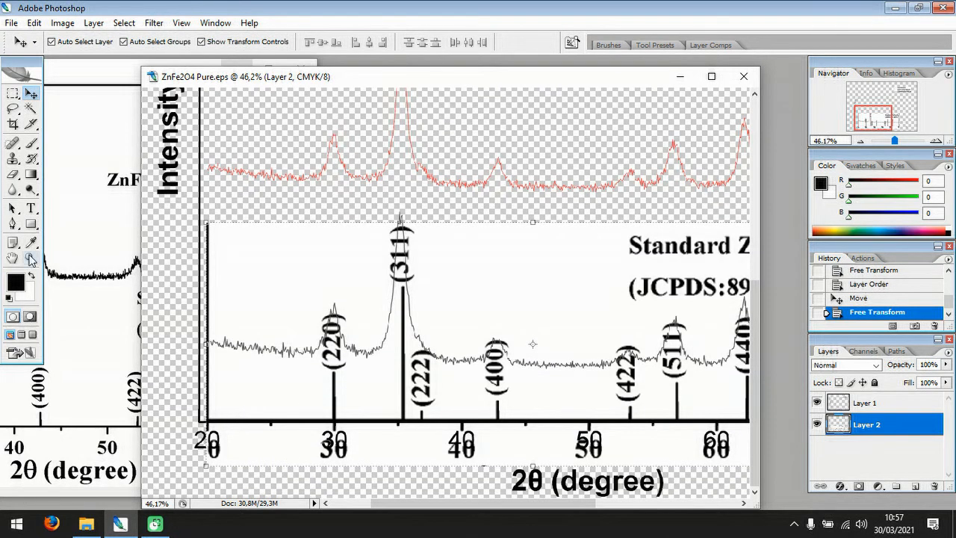
left_click(11, 174)
left_click(94, 42)
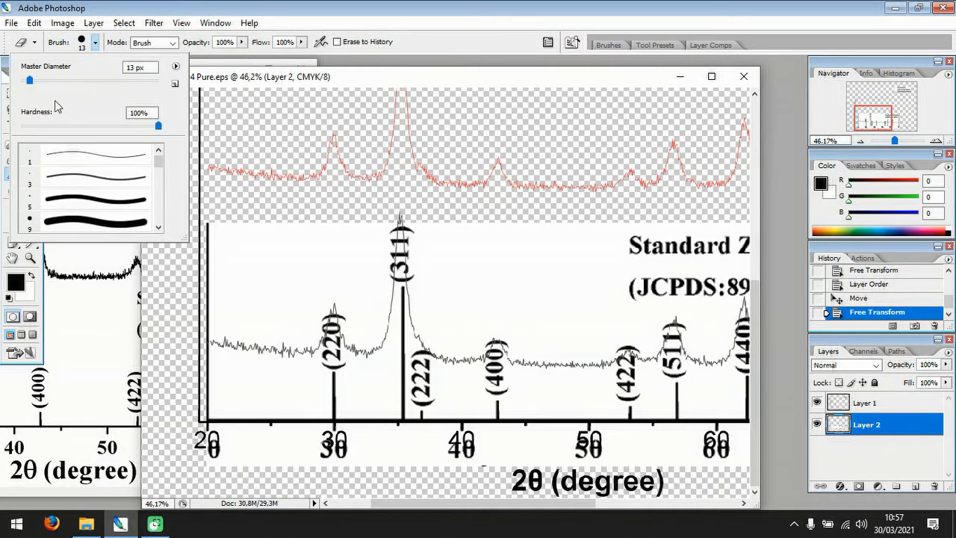
left_click_drag(28, 88, 45, 88)
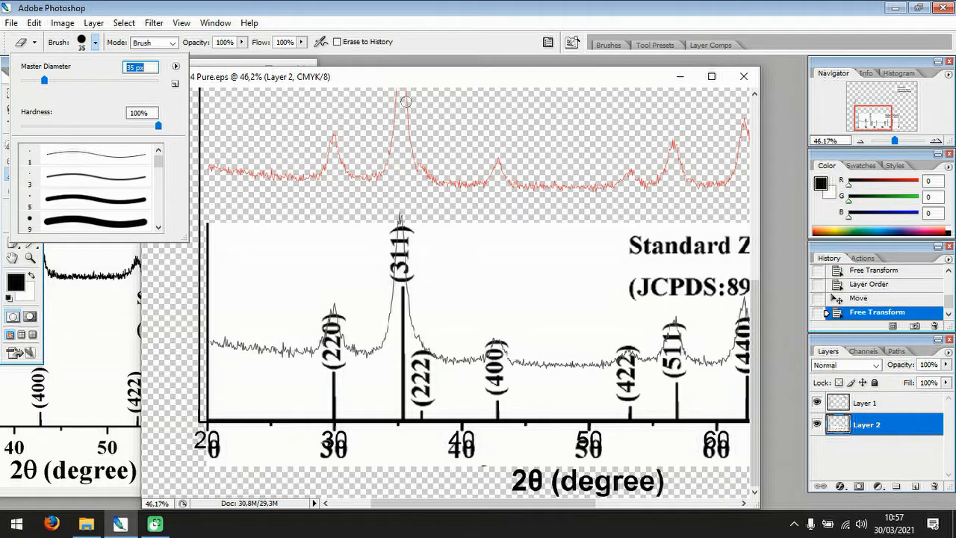
left_click(432, 87)
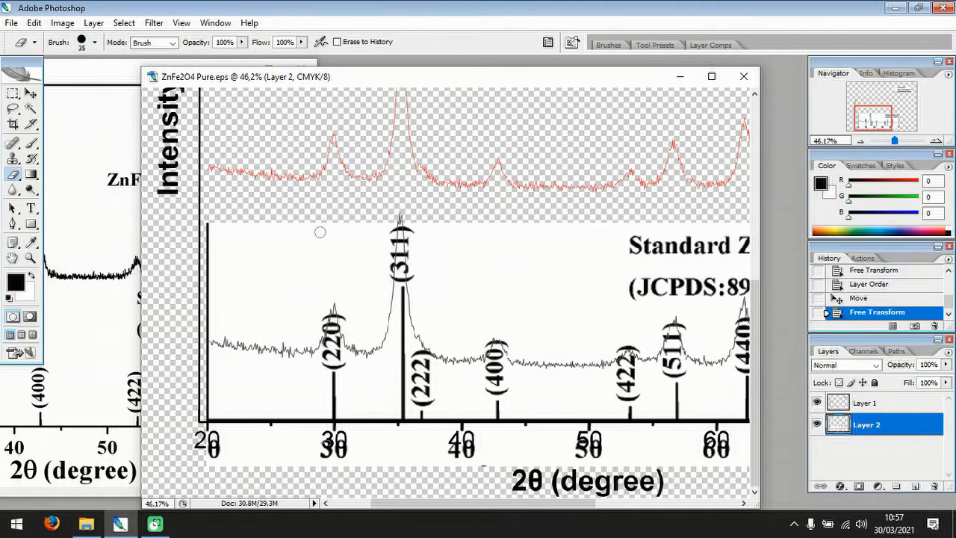
left_click(31, 93)
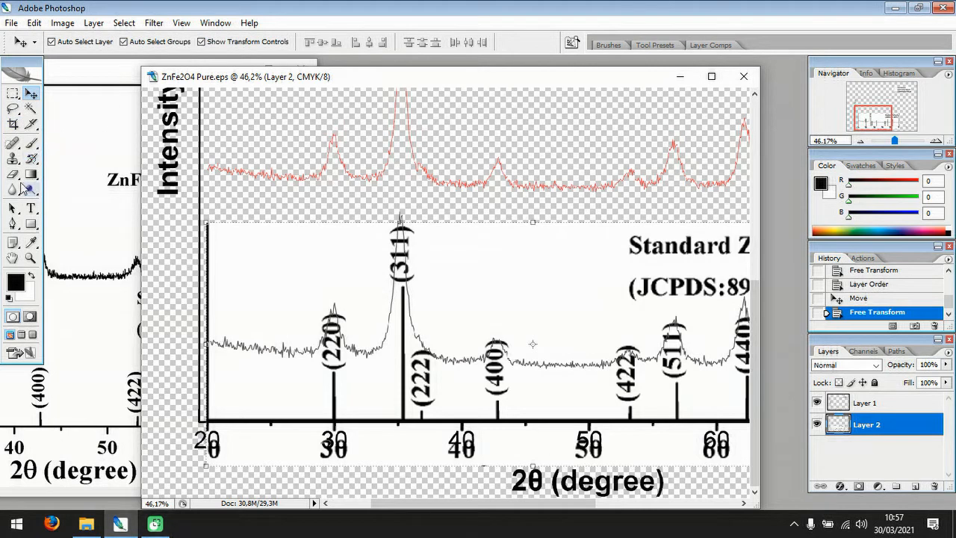
left_click(12, 174)
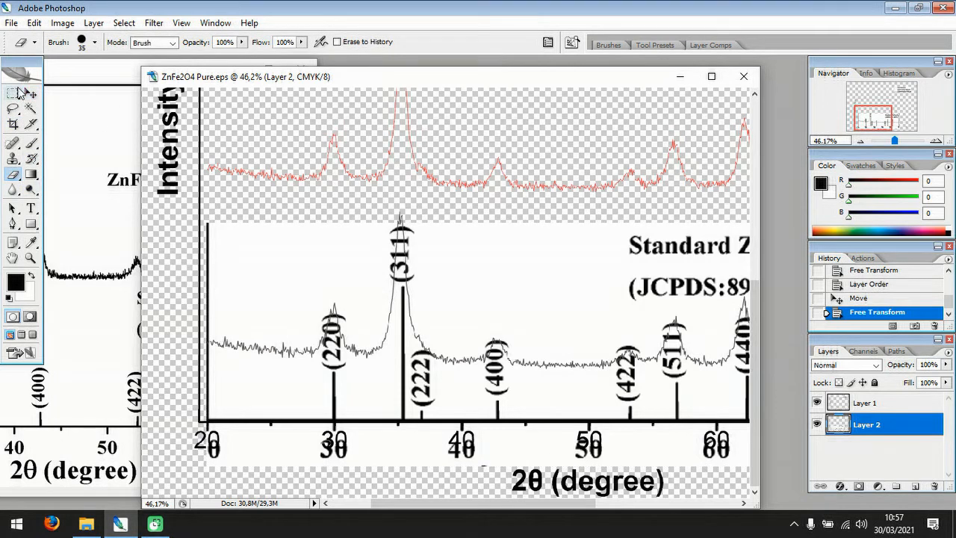
Remove the pattern's white background above its axis with a Magic Wand selection at tolerance 32, leaving nothing selected.
left_click(30, 110)
left_click(280, 260)
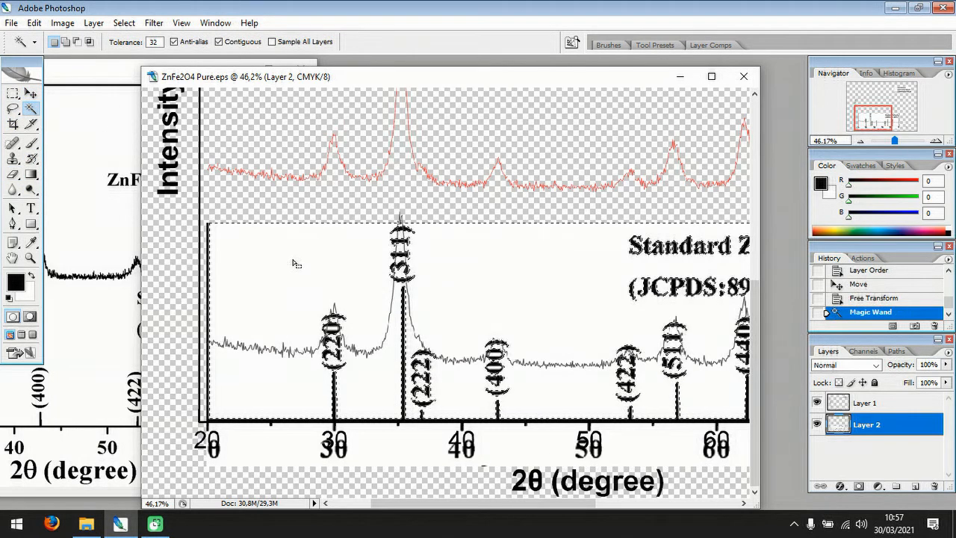
key("Delete")
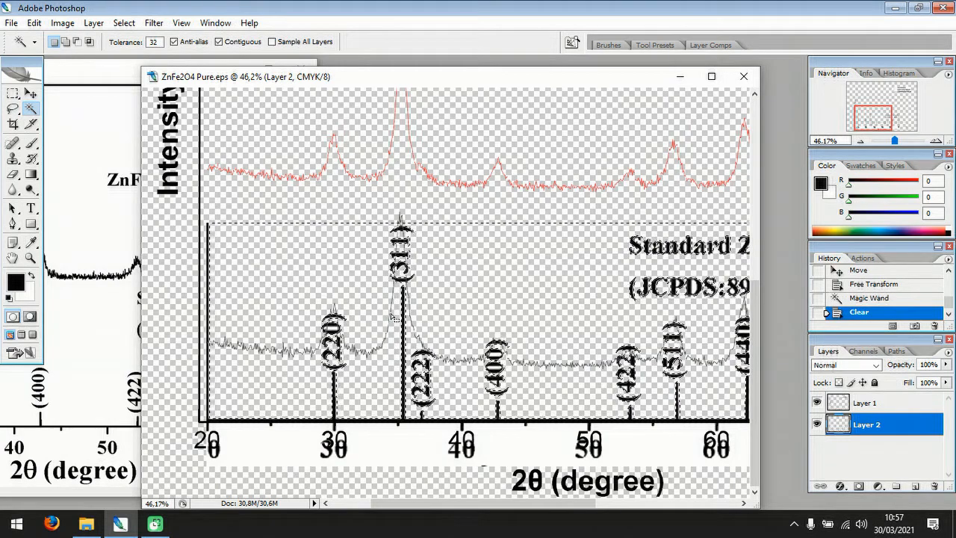
scroll(389, 315, "up", 1)
scroll(389, 314, "up", 2)
scroll(389, 315, "down", 4)
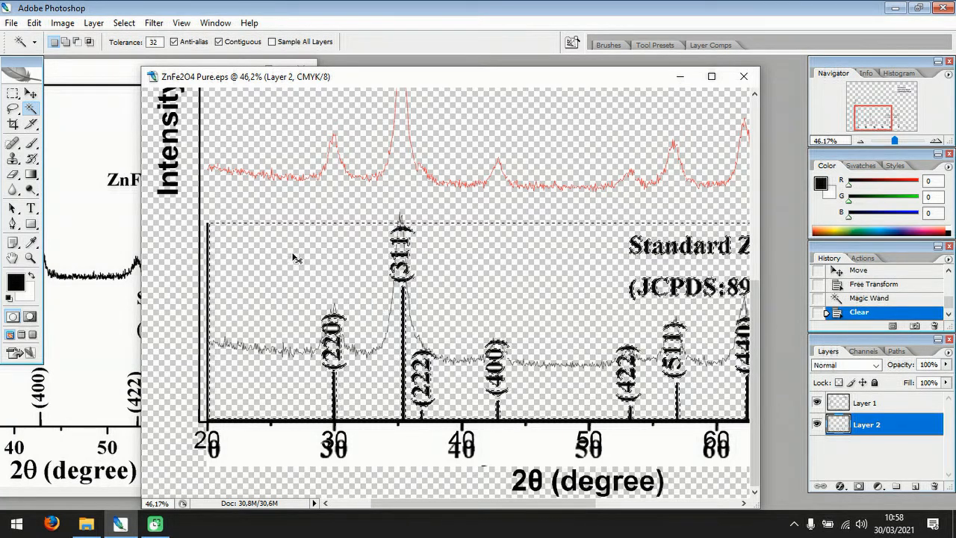
key("ctrl+d")
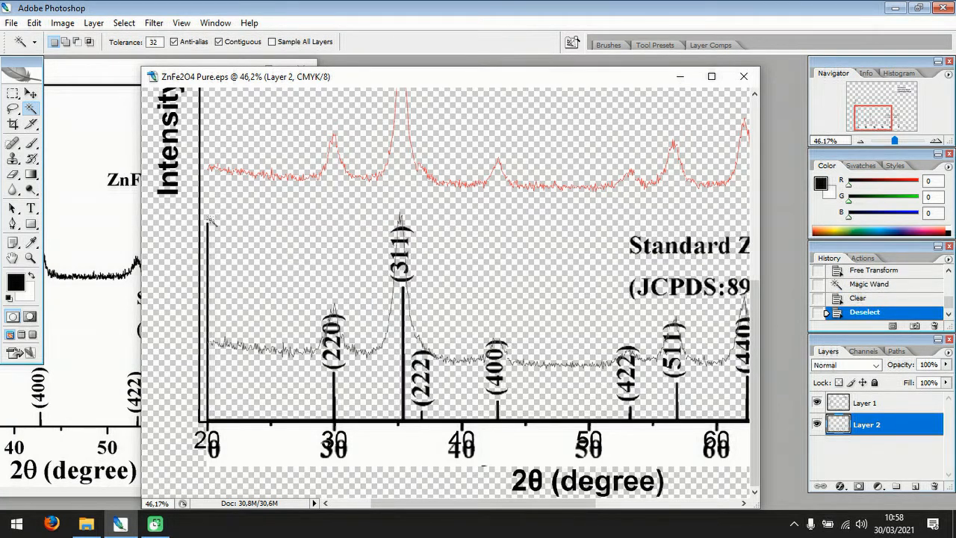
Try nudging the pattern layer sideways in small steps against the graph's degree marks.
left_click(31, 93)
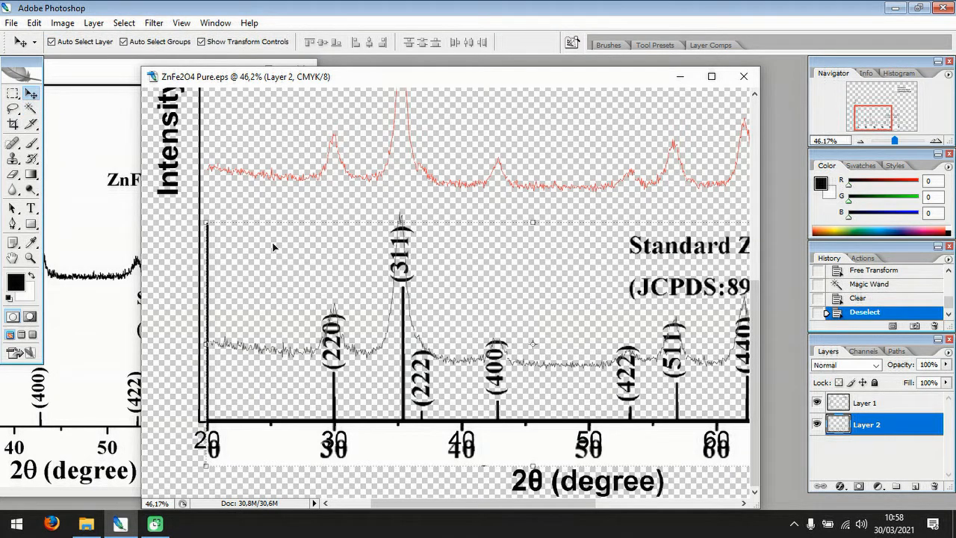
key("Left")
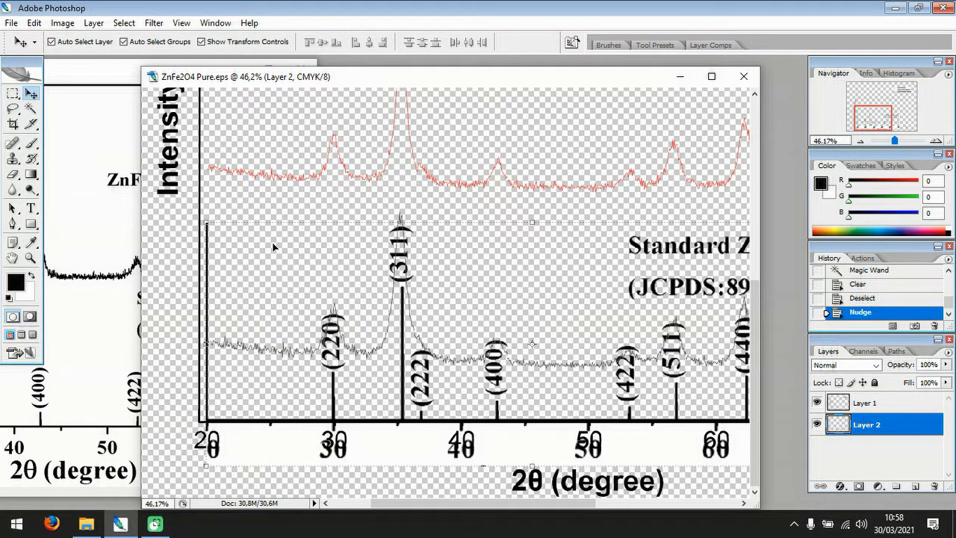
key("Right")
key("Left")
key("Right")
key("Right")
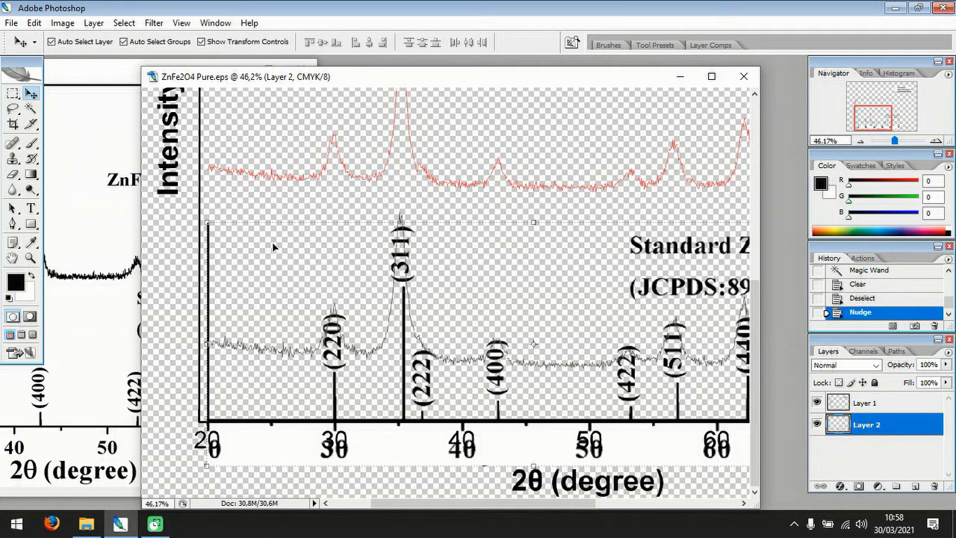
key("Left")
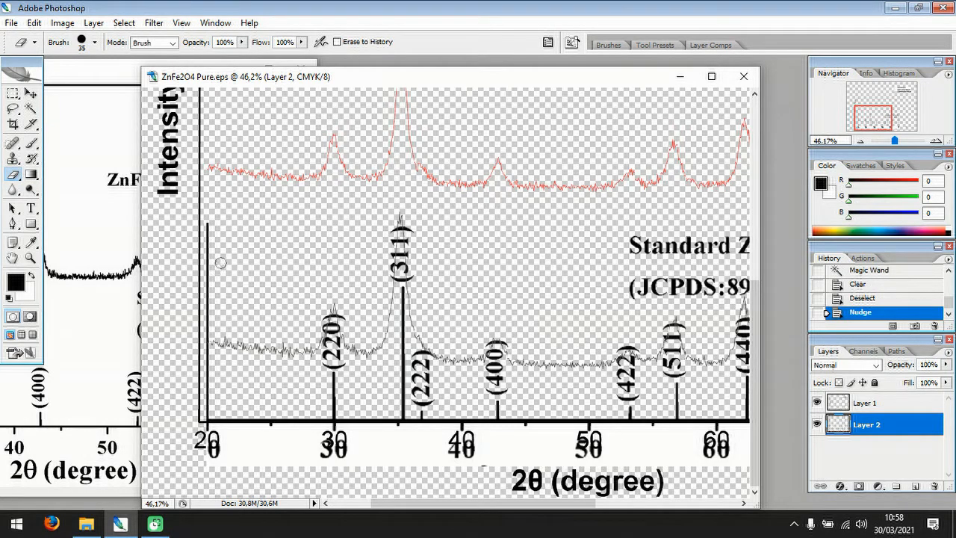
Erase the pattern's vertical border and label at 20 degrees, and clear the white strip behind its axis numbers.
mouse_move(207, 222)
left_mouse_down()
mouse_move(202, 367)
mouse_move(210, 323)
mouse_move(203, 375)
mouse_move(205, 386)
mouse_move(210, 362)
mouse_move(214, 462)
left_mouse_up()
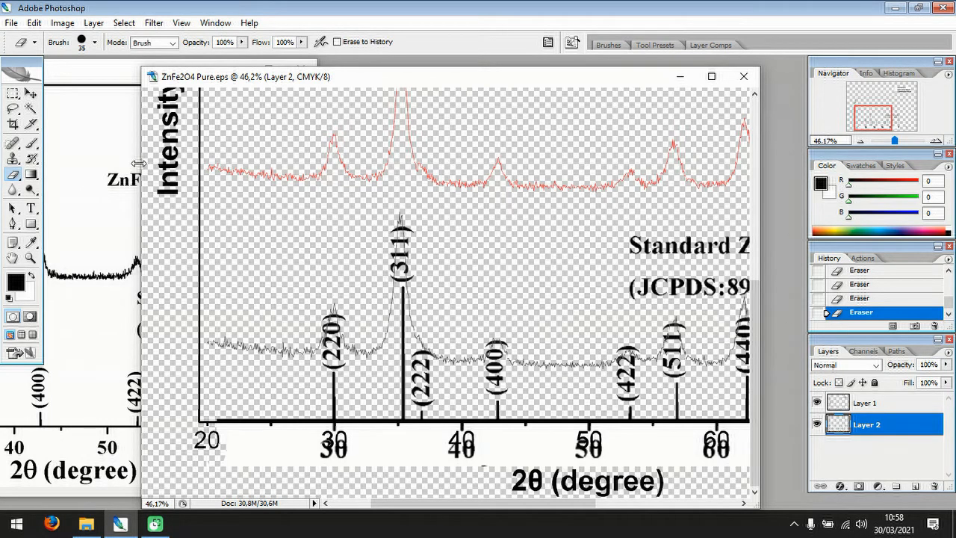
left_click(30, 109)
left_click(260, 451)
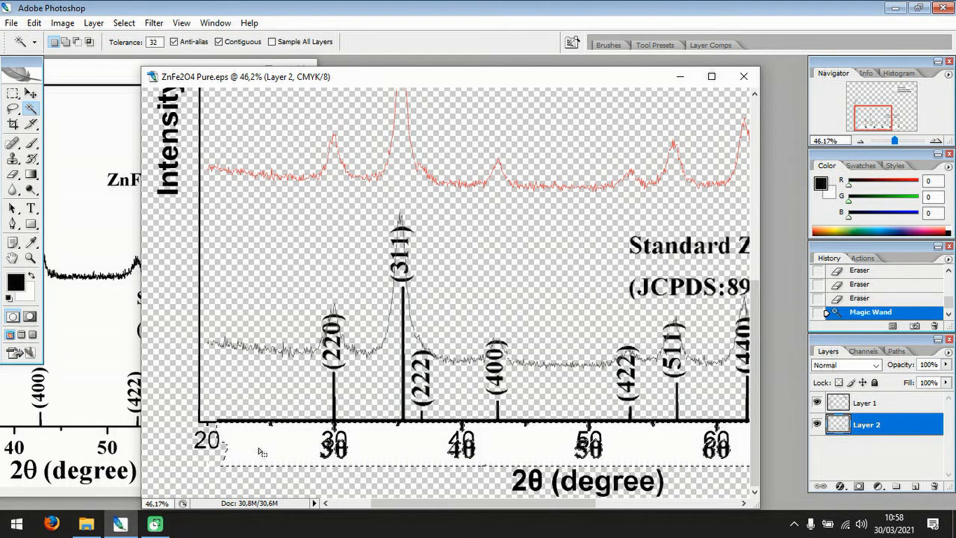
key("Delete")
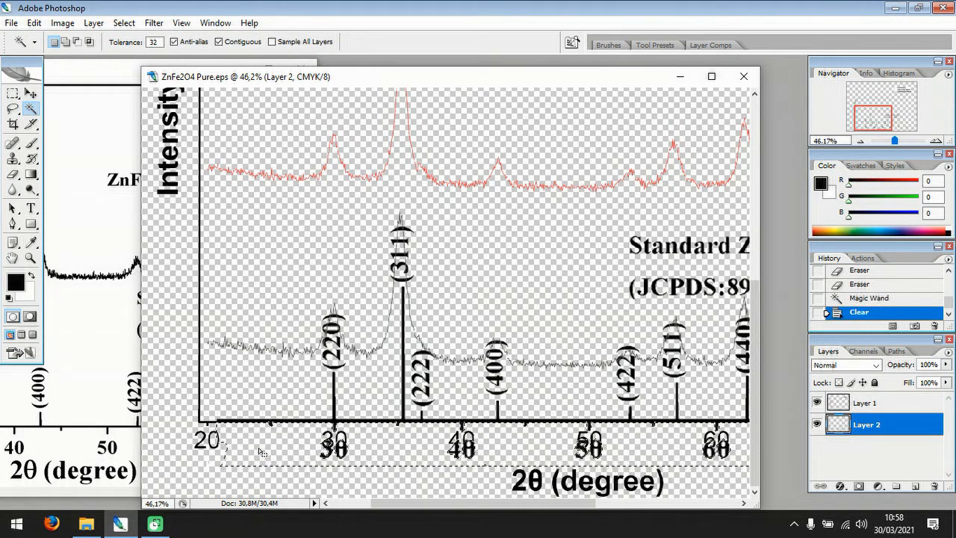
key("ctrl+d")
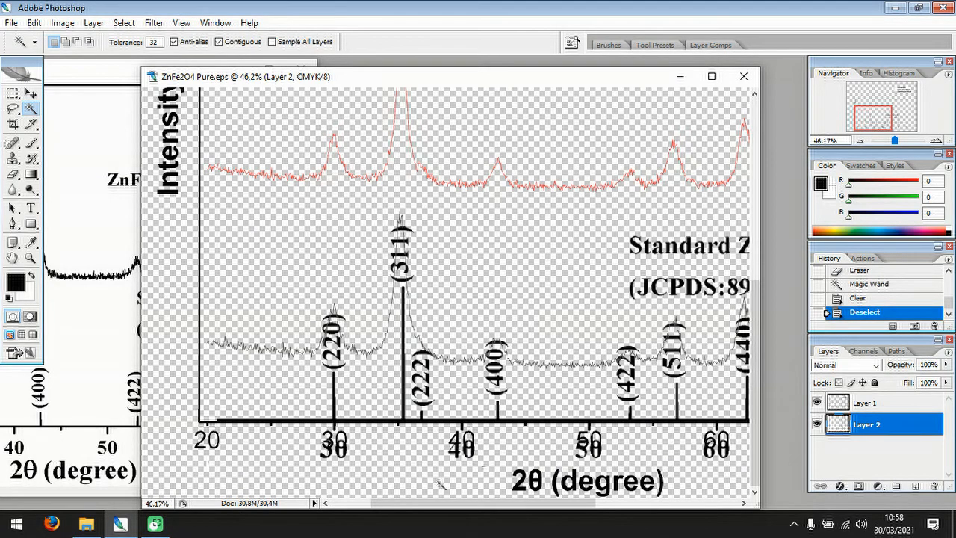
Erase the pattern's vertical border line and duplicate label at 70 degrees.
left_click_drag(434, 508, 499, 511)
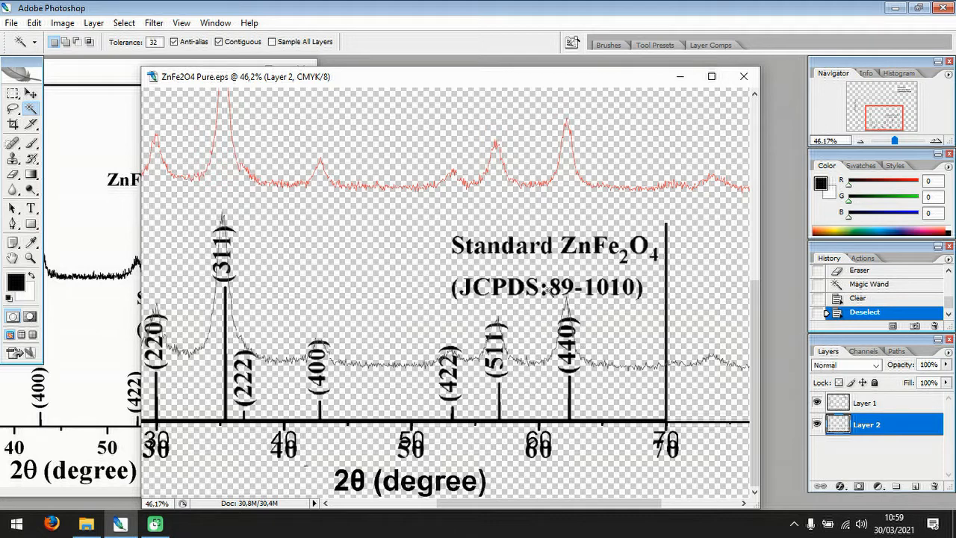
left_click(13, 174)
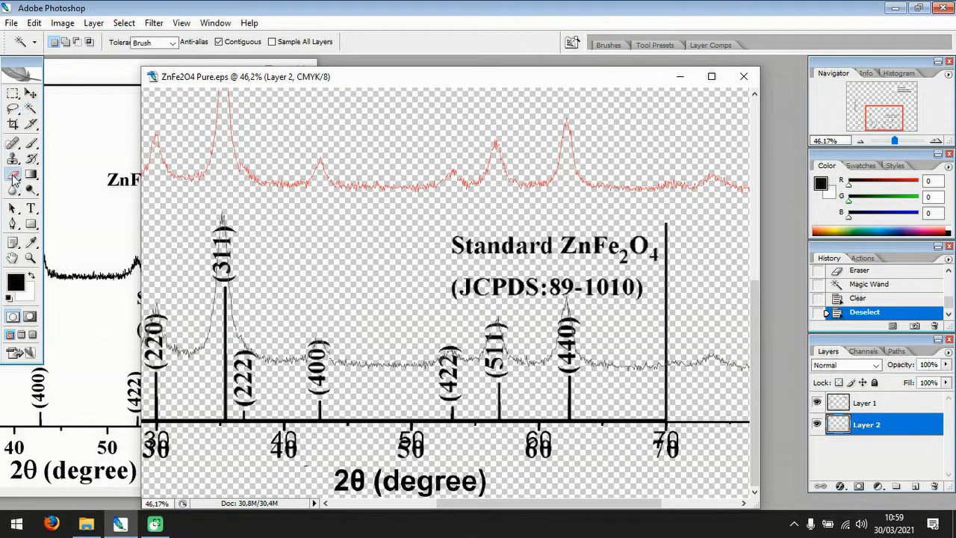
mouse_move(666, 221)
left_mouse_down()
mouse_move(667, 445)
mouse_move(676, 442)
mouse_move(678, 457)
mouse_move(670, 438)
mouse_move(657, 451)
left_mouse_up()
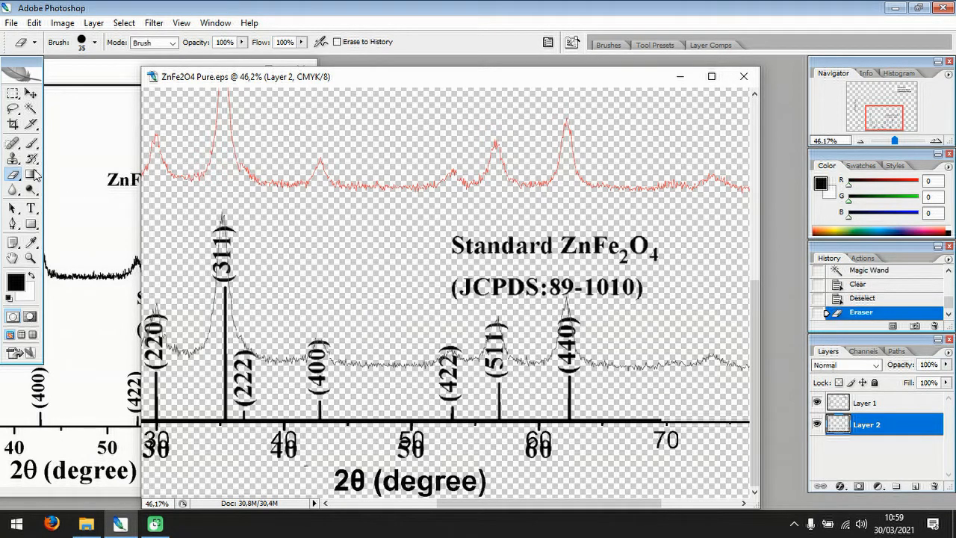
Delete the pattern's own axis line and duplicate 30–60 labels using a rectangular selection along the axis, leaving nothing selected.
left_click(12, 94)
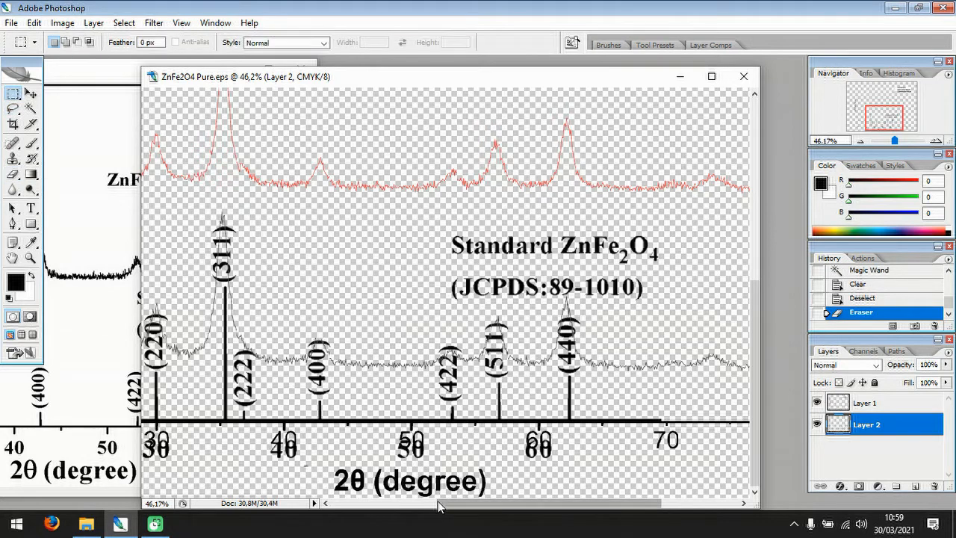
left_click_drag(461, 511, 425, 508)
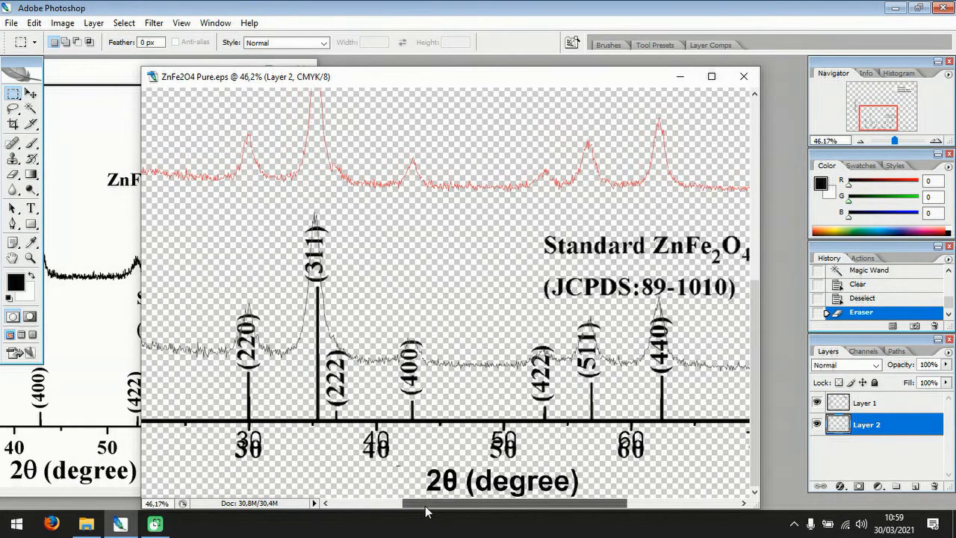
scroll(390, 387, "down", 2)
scroll(392, 380, "down", 3)
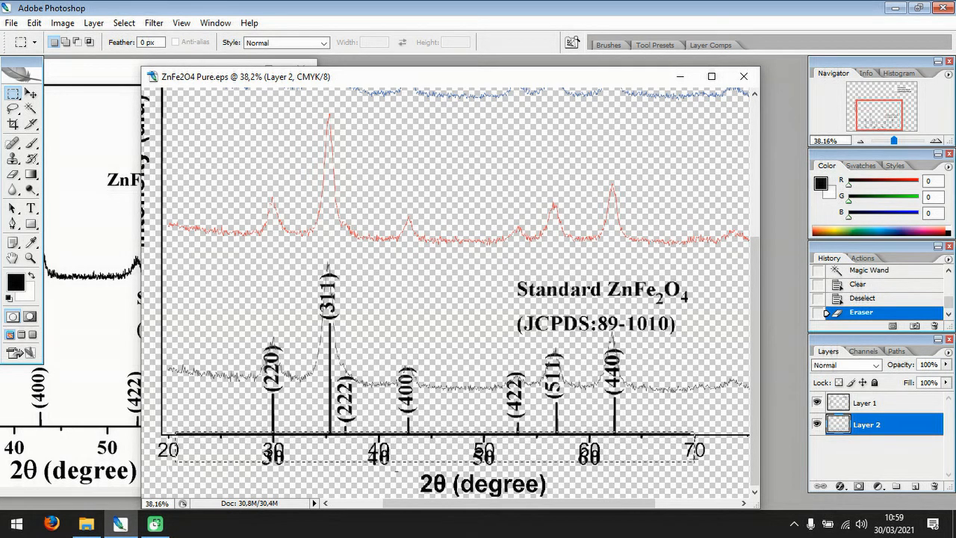
left_click_drag(175, 434, 693, 469)
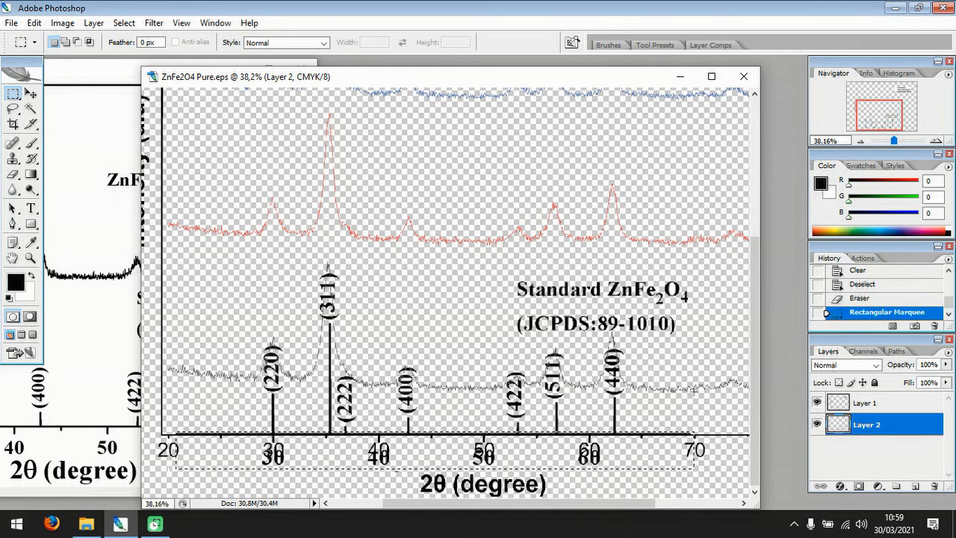
key("Up")
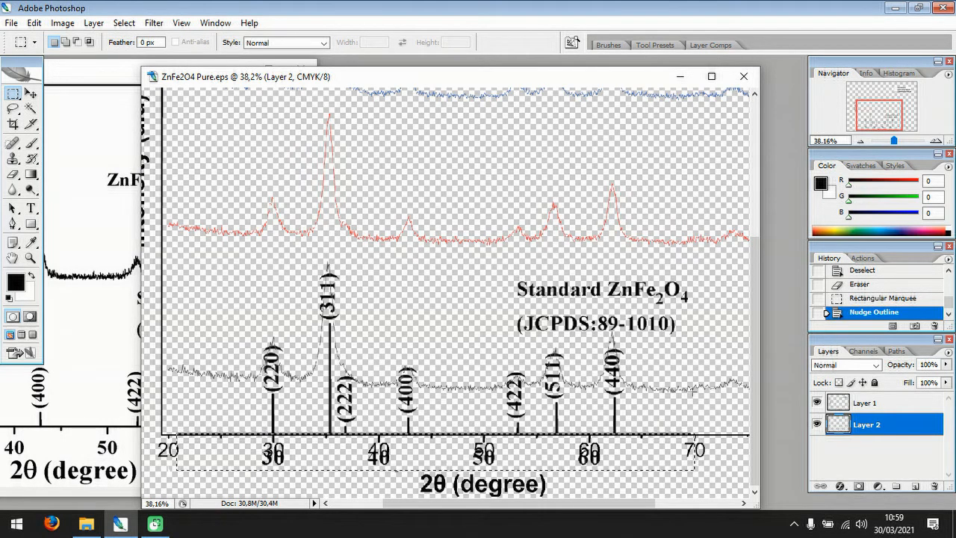
key("Delete")
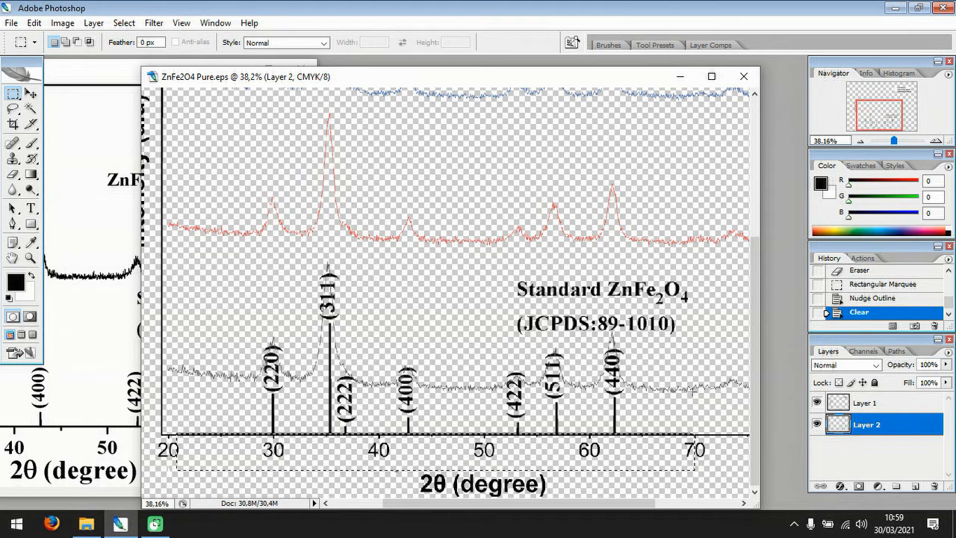
key("ctrl+d")
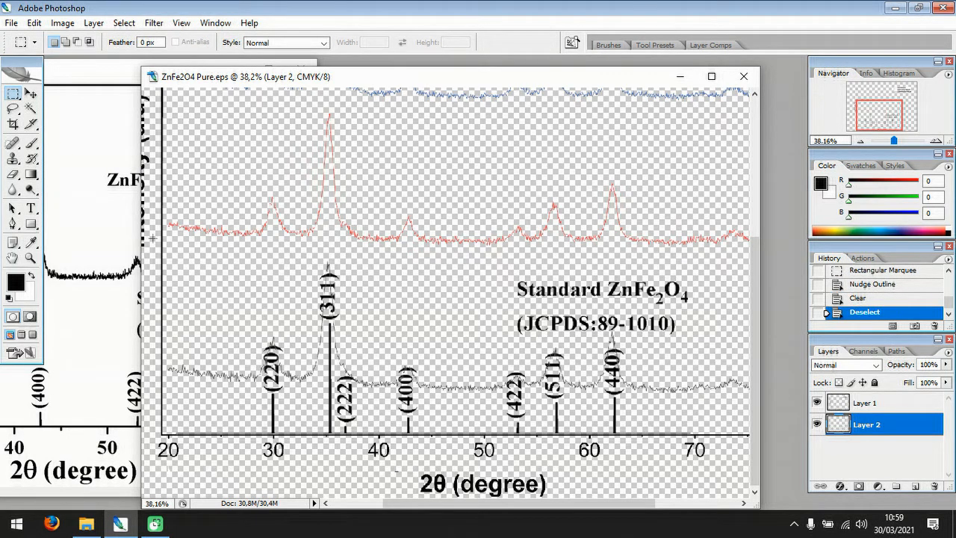
Scale the standard pattern layer vertically to 67.6% of its height, keeping its lower edge and full width fixed.
left_click(30, 93)
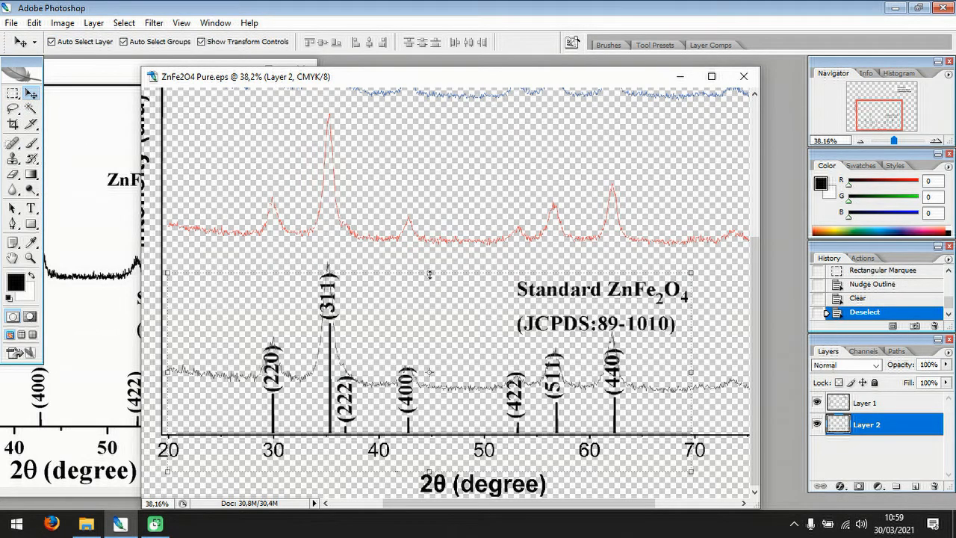
left_click_drag(430, 274, 449, 290)
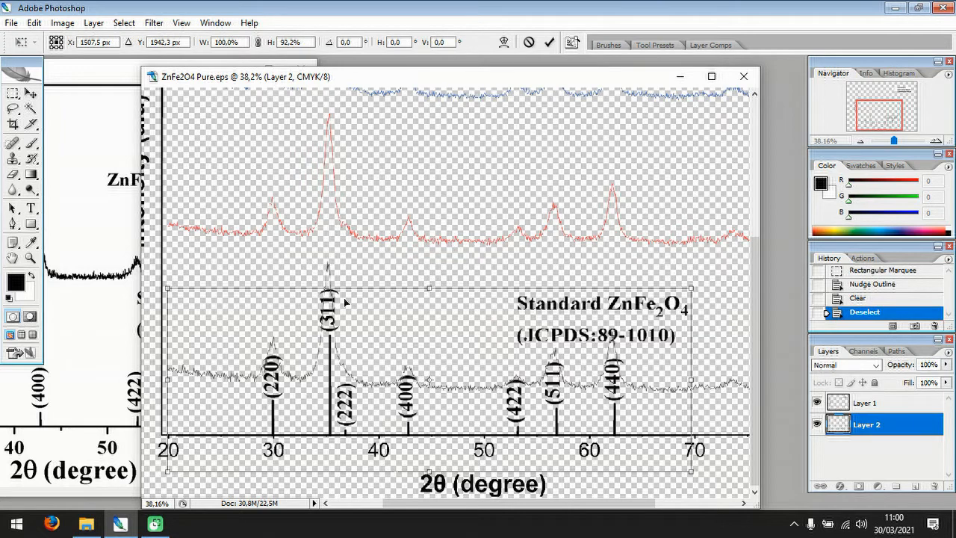
left_click_drag(430, 290, 432, 338)
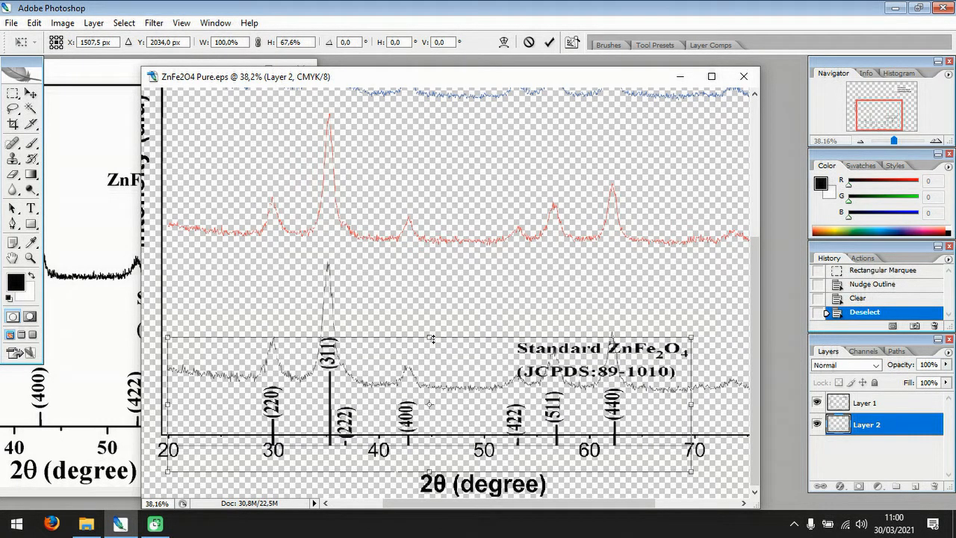
key("Return")
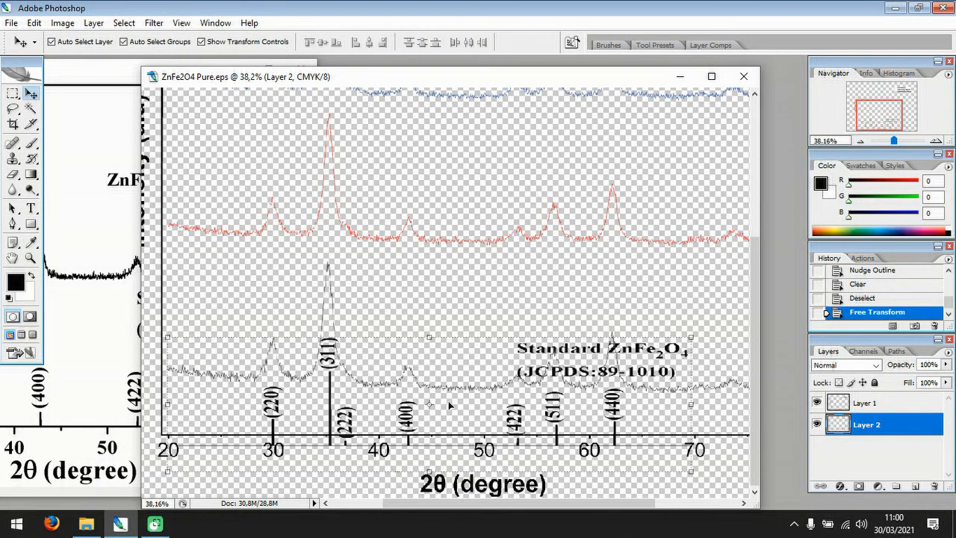
Nudge the squashed pattern layer up until the bases of its peak lines sit on the graph's 2θ axis.
key("Up")
key("Up")
key("Up")
key("Up")
key("Up")
key("Up")
key("Up")
key("Up")
key("Up")
key("Up")
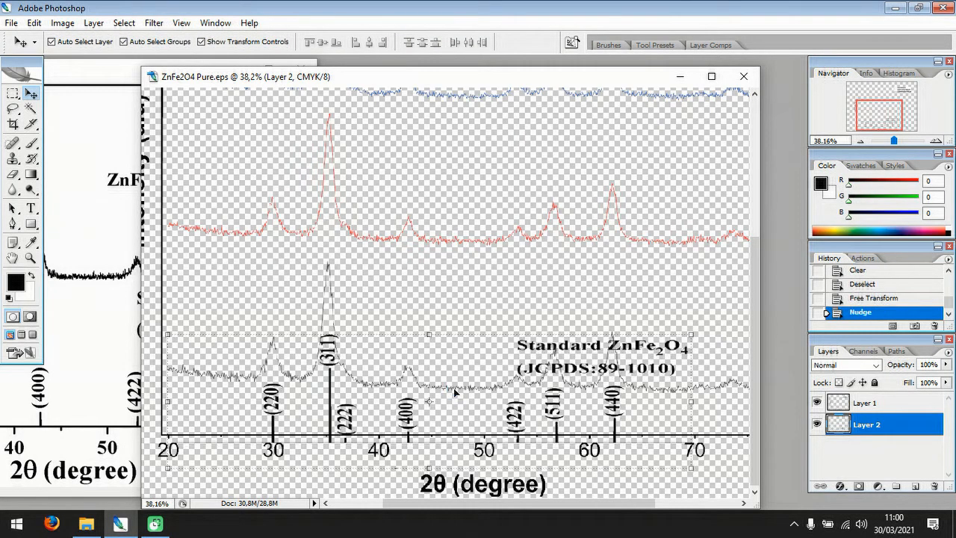
key("Up")
key("Up")
key("Up")
key("Up")
key("Up")
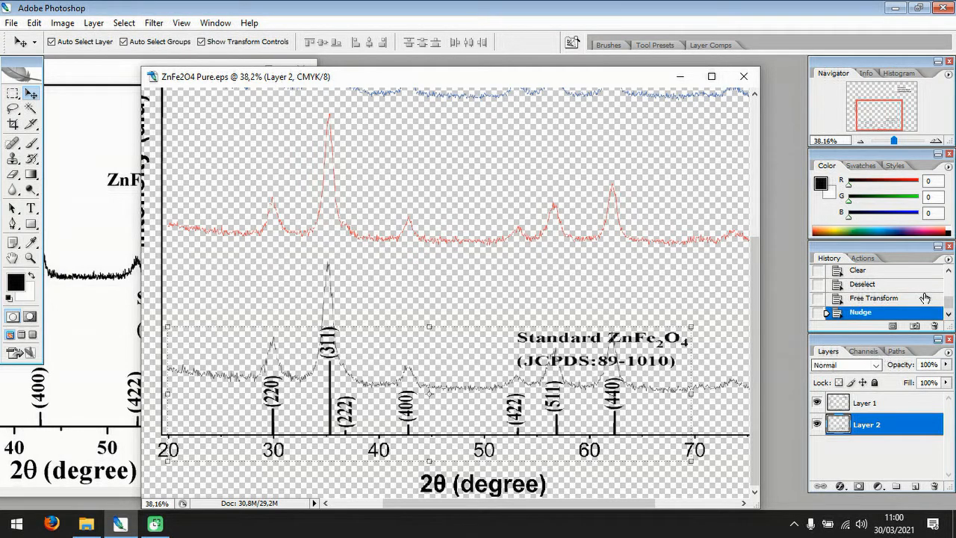
Set the foreground colour to orange (#d57003) and leave no layer selected.
left_click(15, 281)
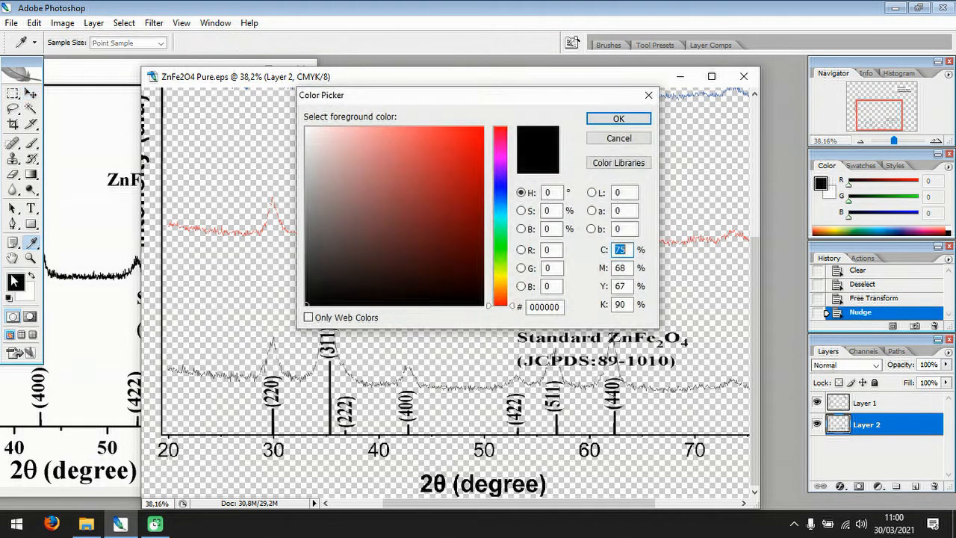
left_click(503, 254)
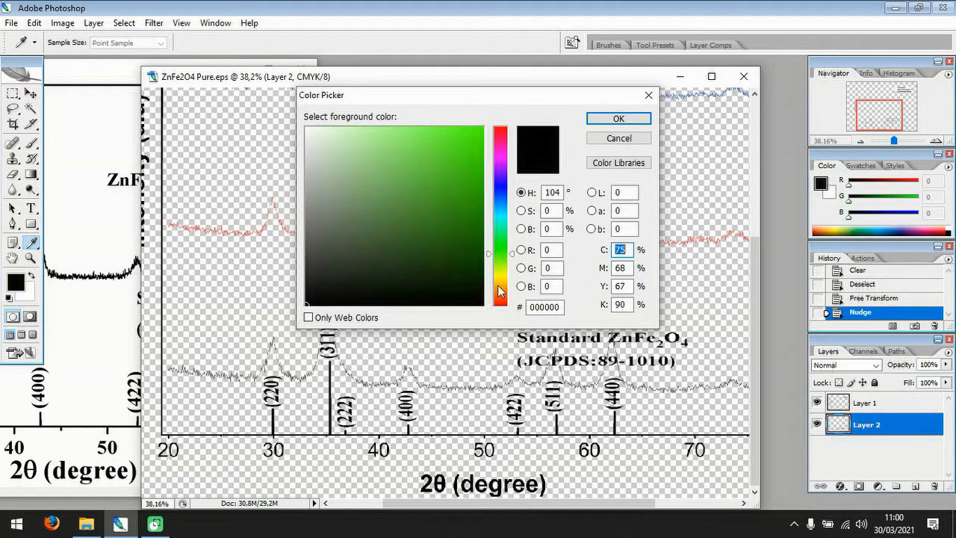
left_click(509, 276)
left_click(502, 290)
left_click(481, 156)
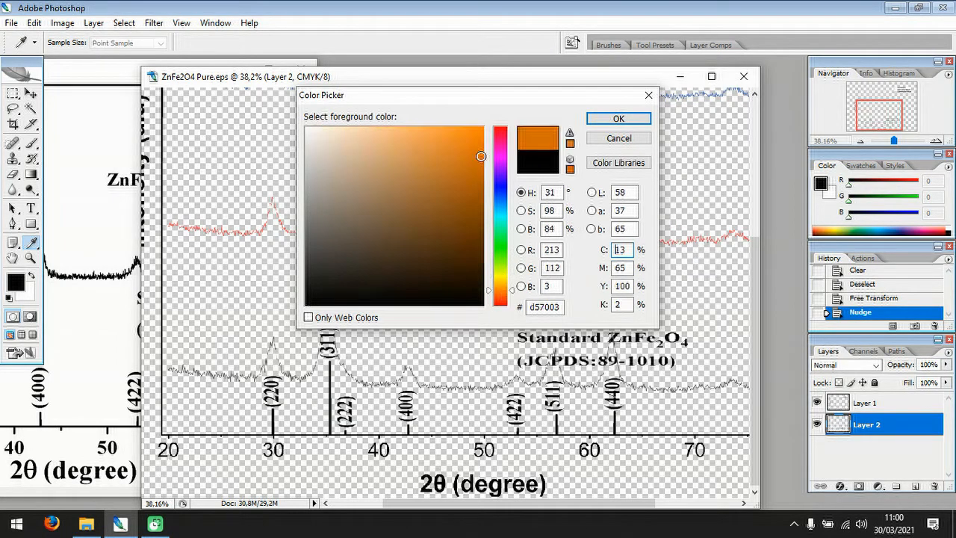
left_click(618, 120)
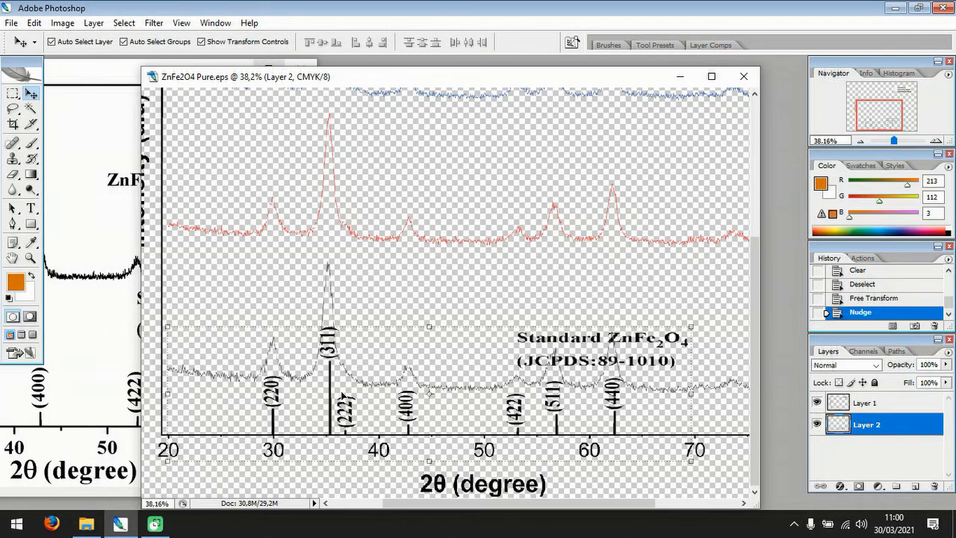
left_click(334, 396)
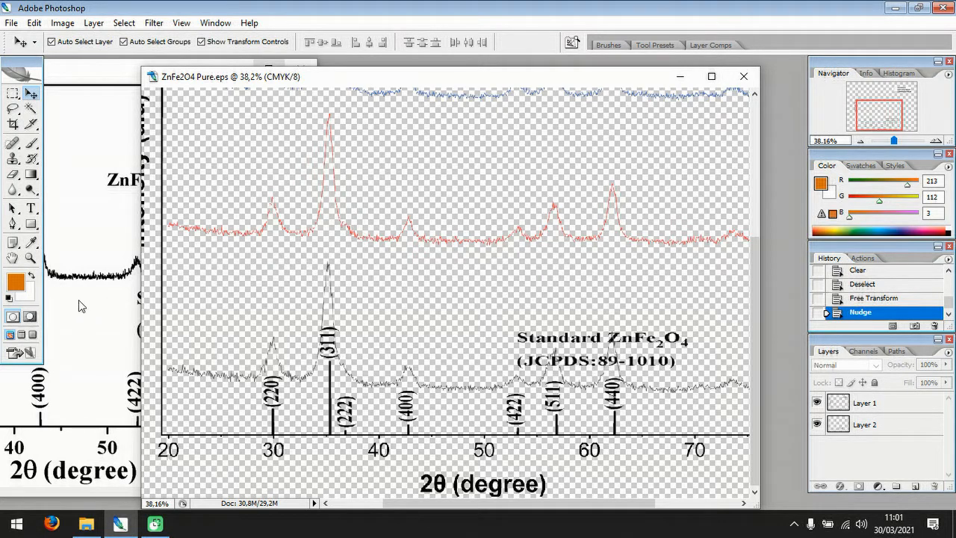
Try to select the vertical peak lines on Layer 2 with the Magic Wand for recolouring in orange, leaving nothing selected.
left_click(30, 108)
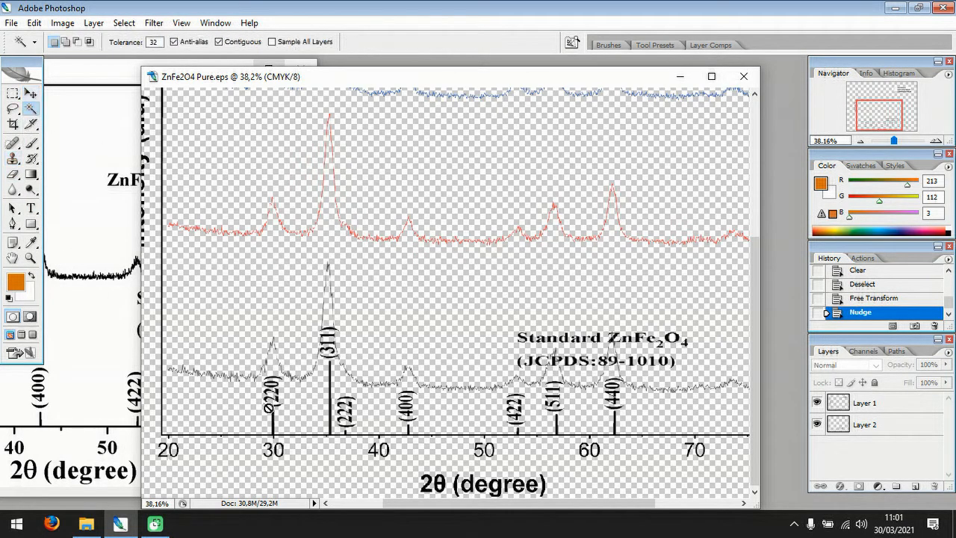
left_click(281, 412)
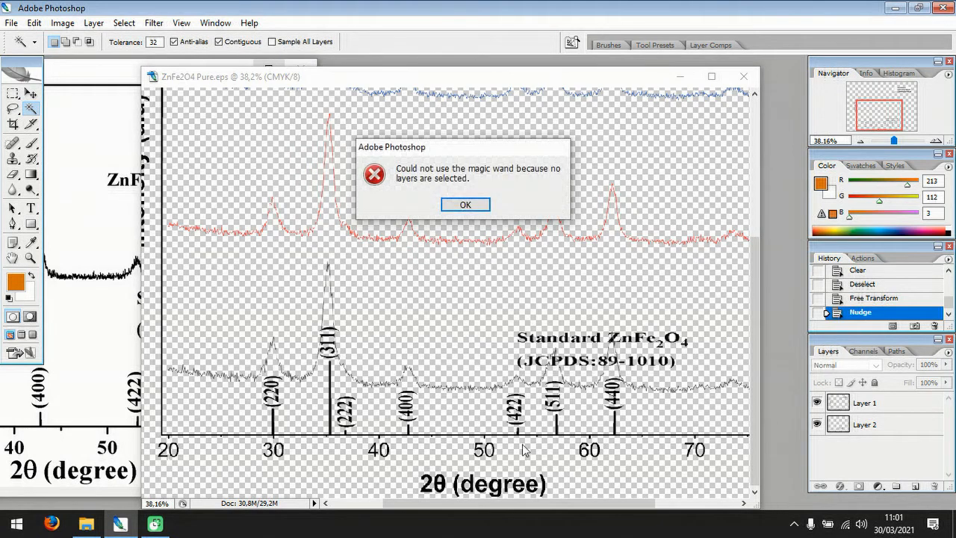
left_click(478, 209)
key("Tab")
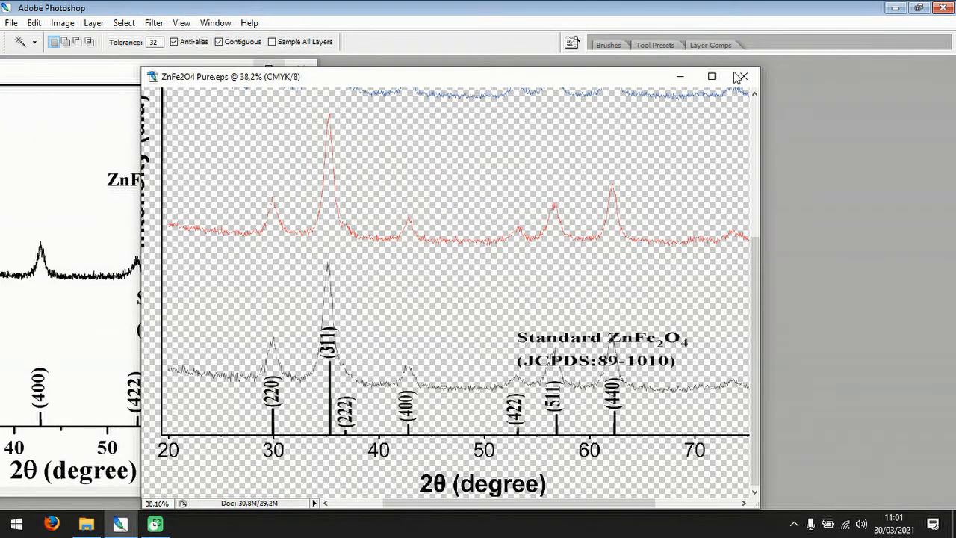
key("Tab")
left_click(859, 424)
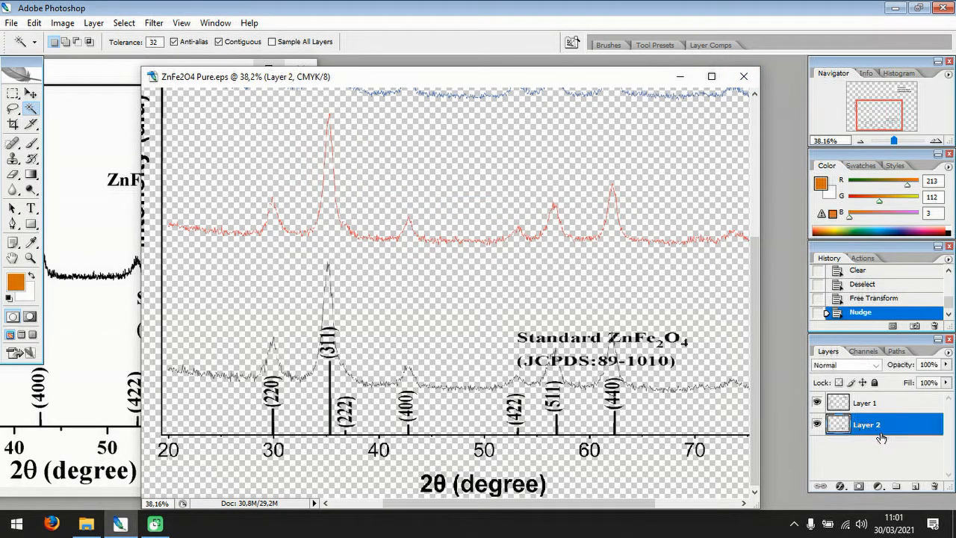
left_click(273, 421)
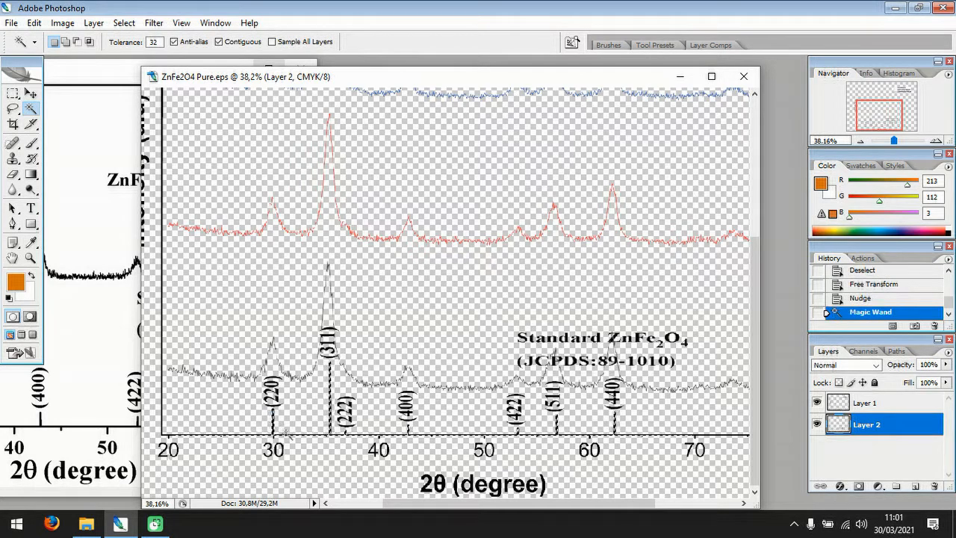
left_click(15, 281)
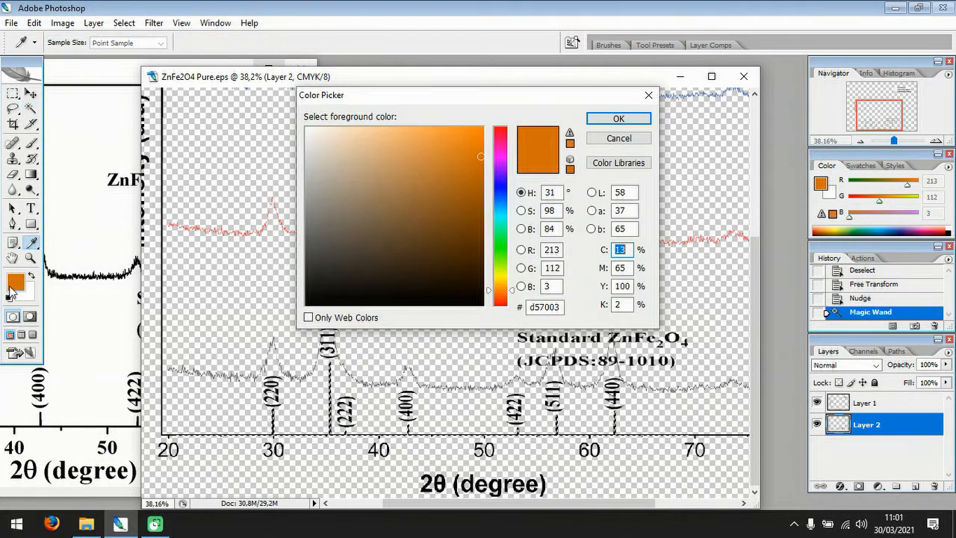
left_click(600, 117)
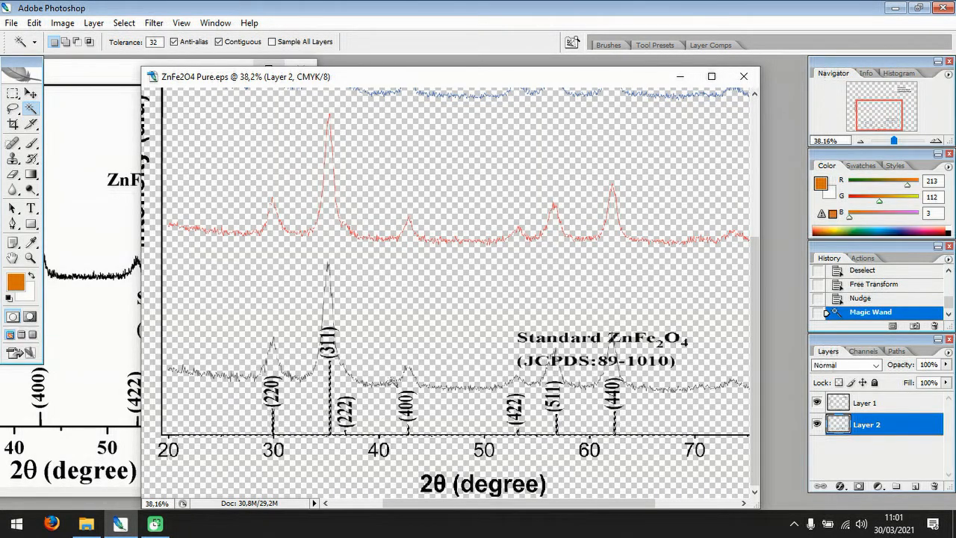
key("ctrl+d")
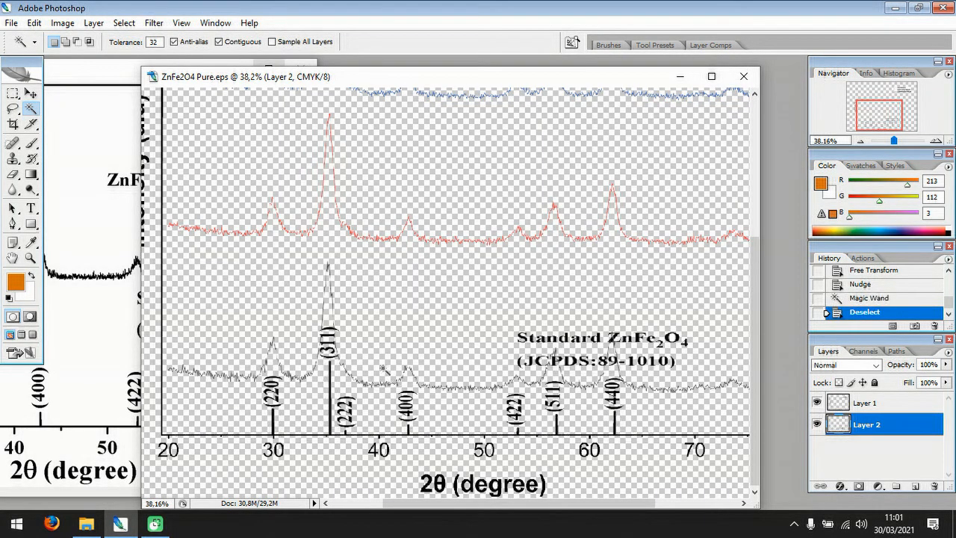
Close the source TIF image that the standard pattern was taken from.
scroll(430, 399, "up", 2)
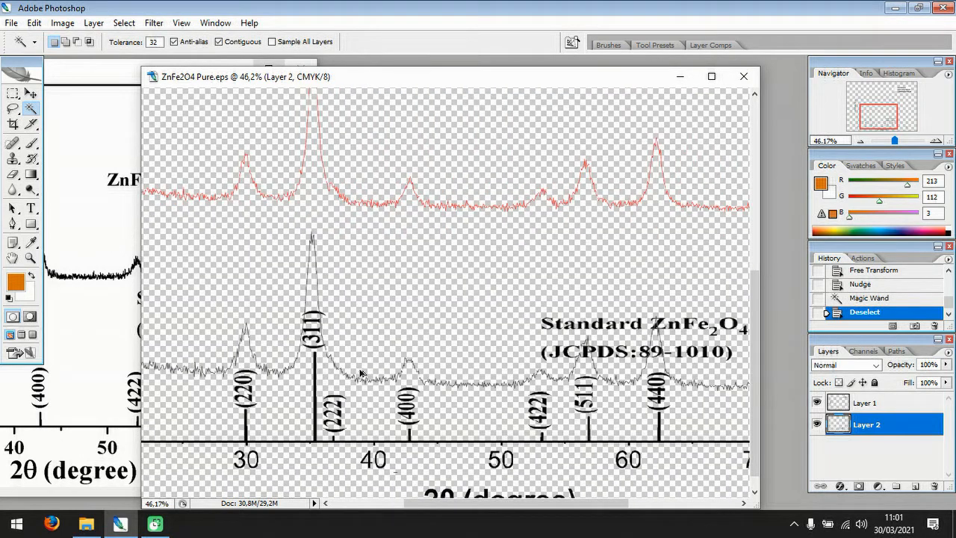
scroll(362, 373, "up", 1)
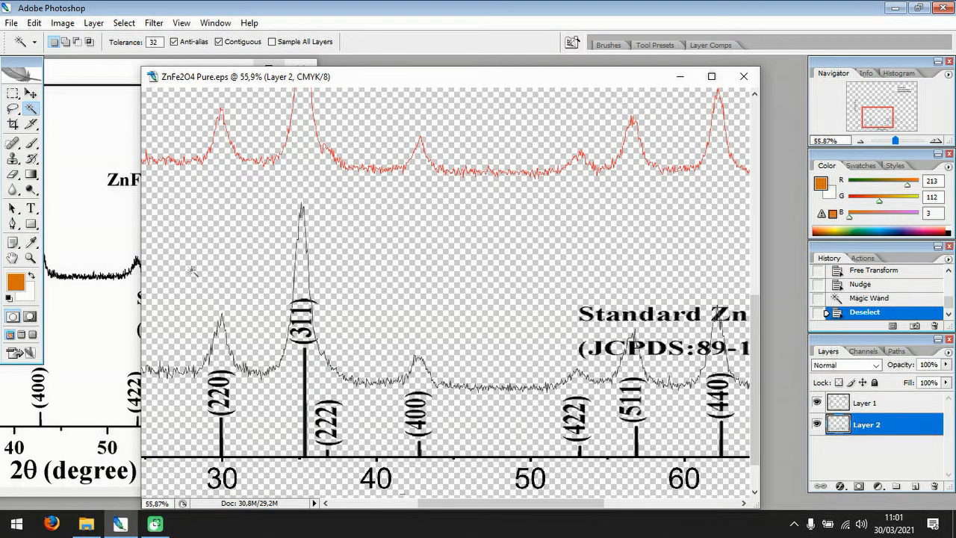
scroll(193, 271, "down", 1)
scroll(193, 272, "down", 1)
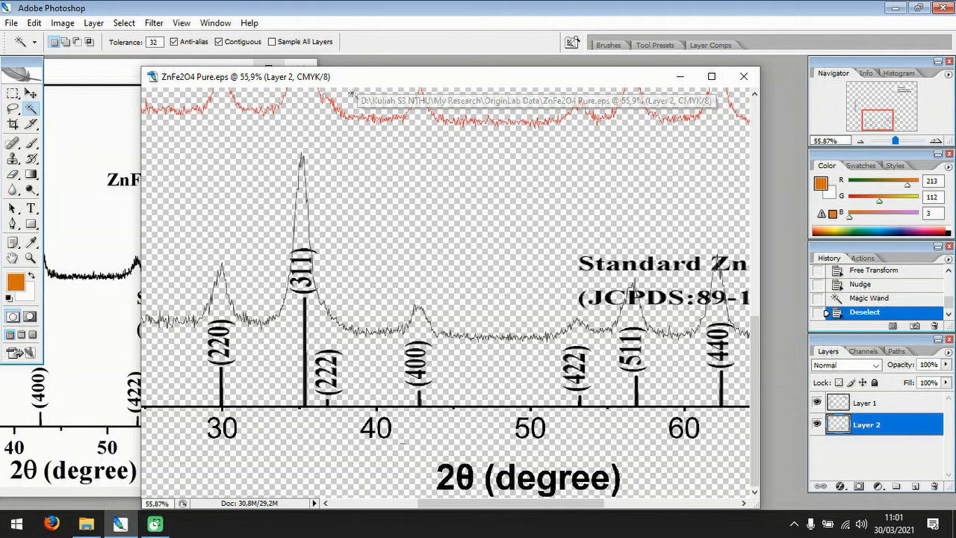
left_click(88, 66)
key("Tab")
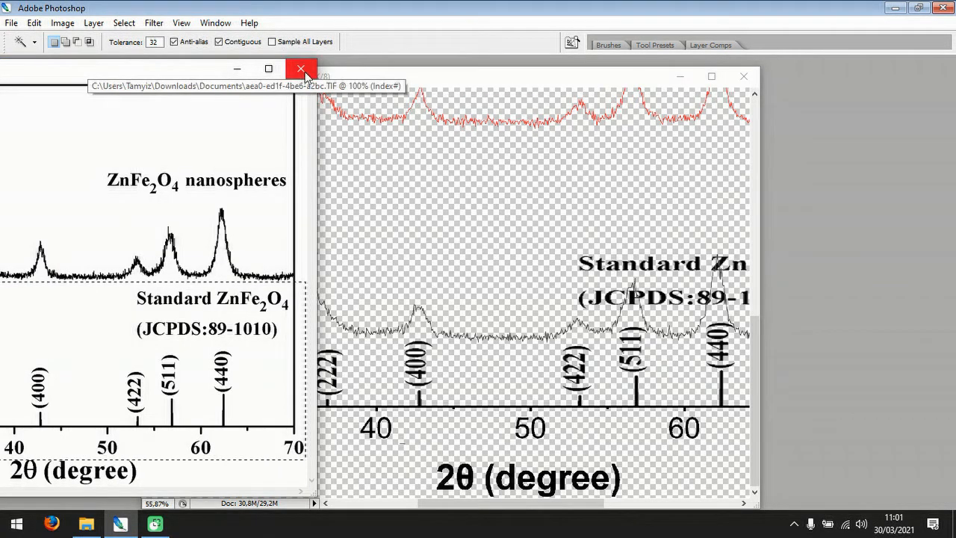
left_click(303, 71)
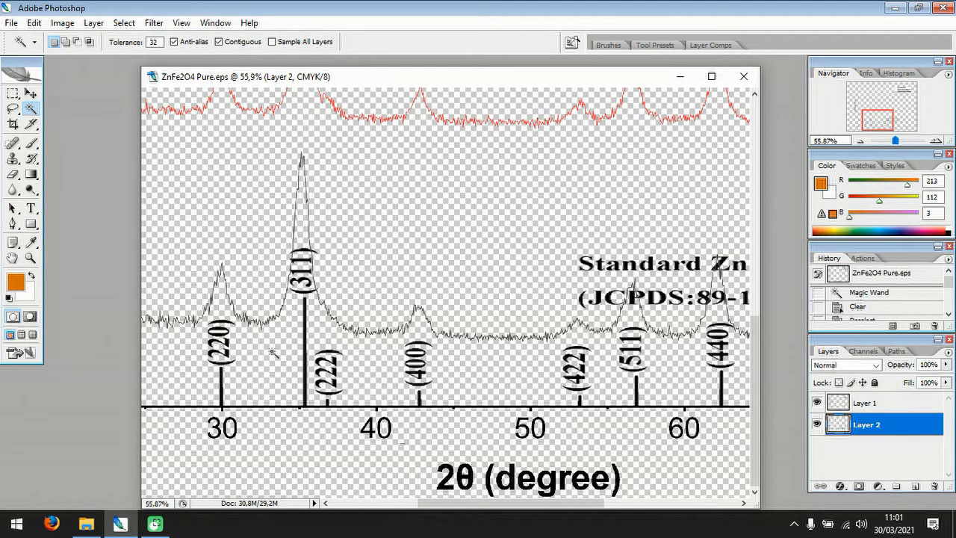
Add a small text box reading 220 in the empty area above the black curve, between 20 and 30 degrees.
scroll(242, 361, "up", 3)
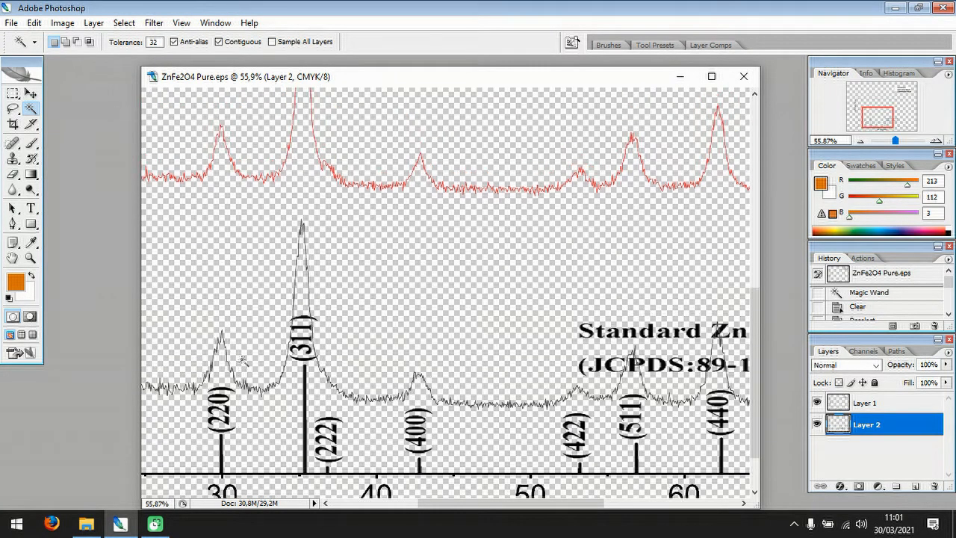
scroll(242, 360, "down", 3)
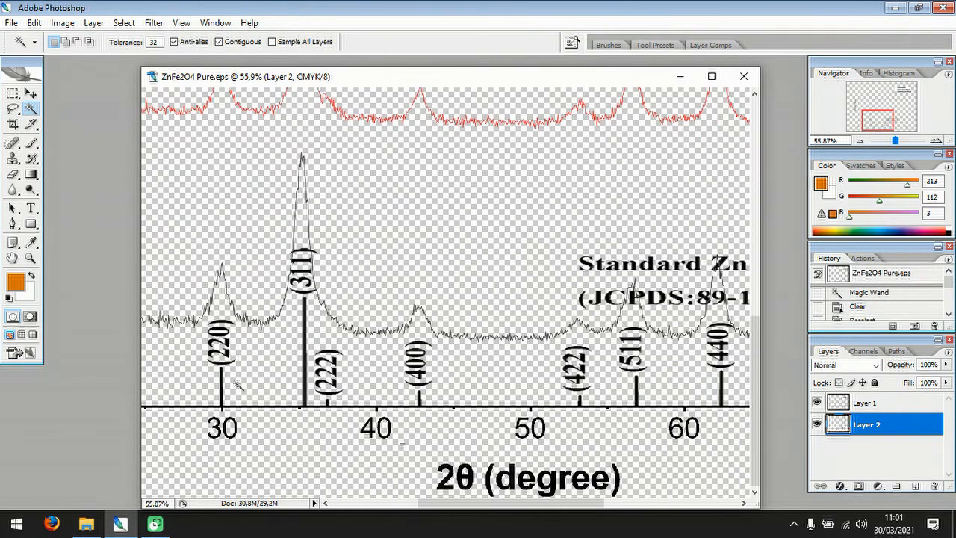
left_click_drag(432, 512, 386, 510)
left_click(31, 208)
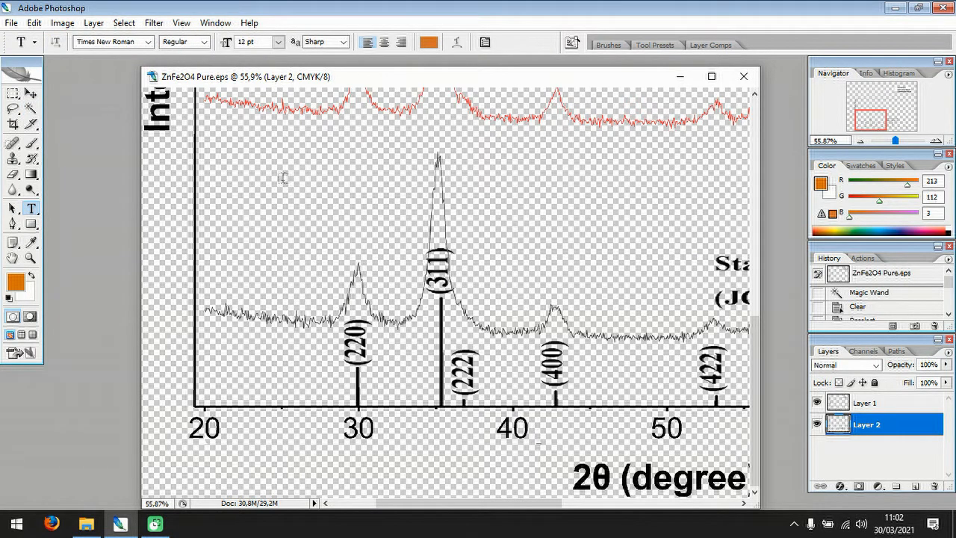
left_click_drag(260, 179, 285, 241)
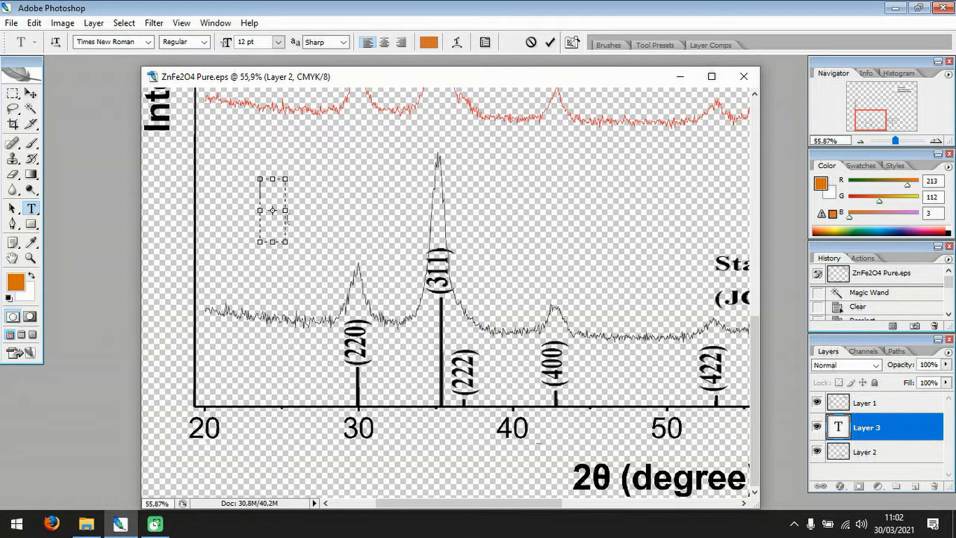
type("220")
Set the colour of the whole 220 text to black.
key("ctrl+a")
left_click(15, 281)
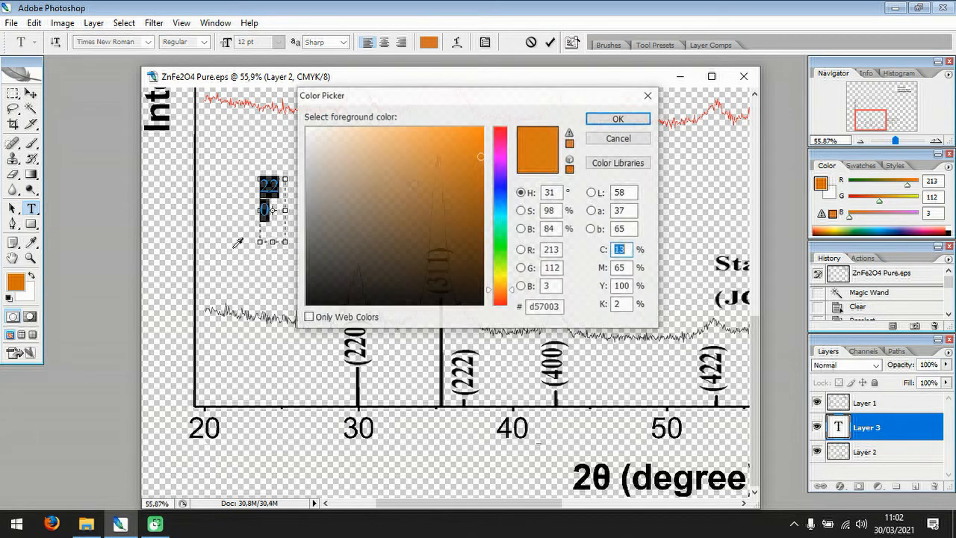
left_click_drag(454, 210, 489, 344)
left_click(618, 119)
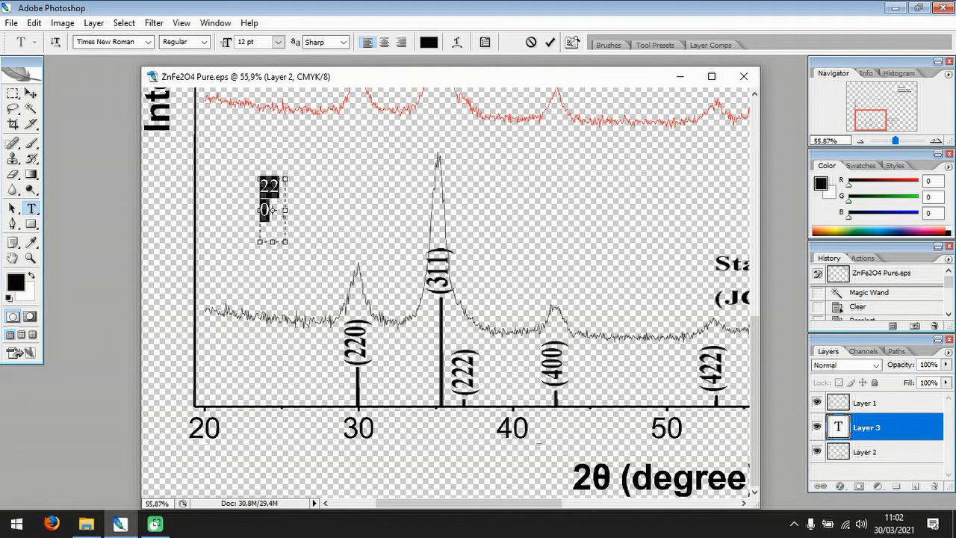
Make the 220 text box wider and shorter so the number fits on one line, and commit the text.
left_click_drag(285, 242, 298, 194)
key("ctrl+z")
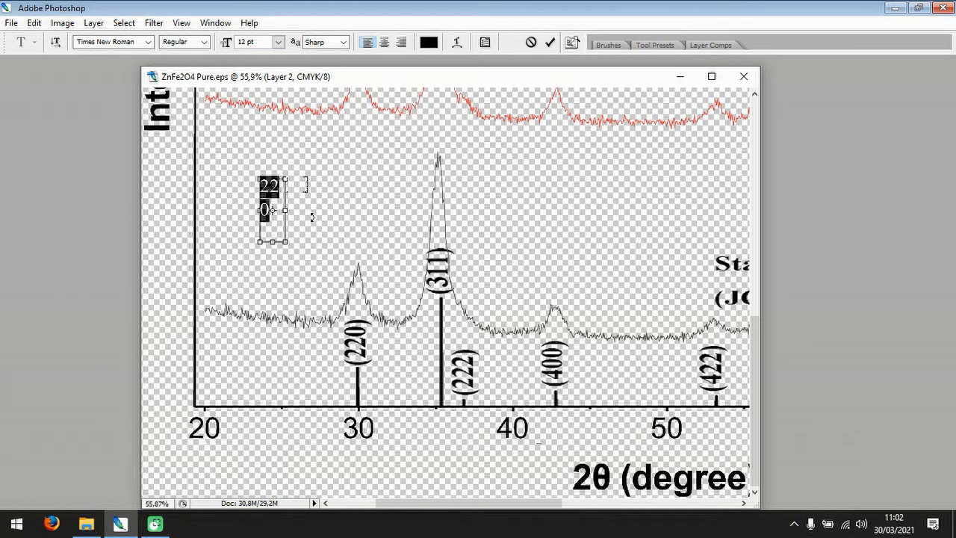
left_click_drag(286, 242, 298, 197)
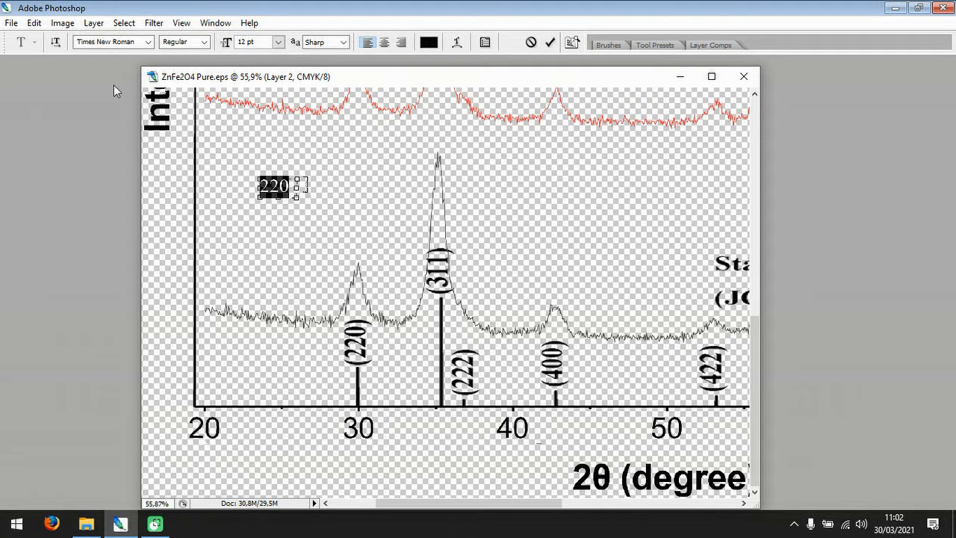
key("Tab")
left_click(30, 93)
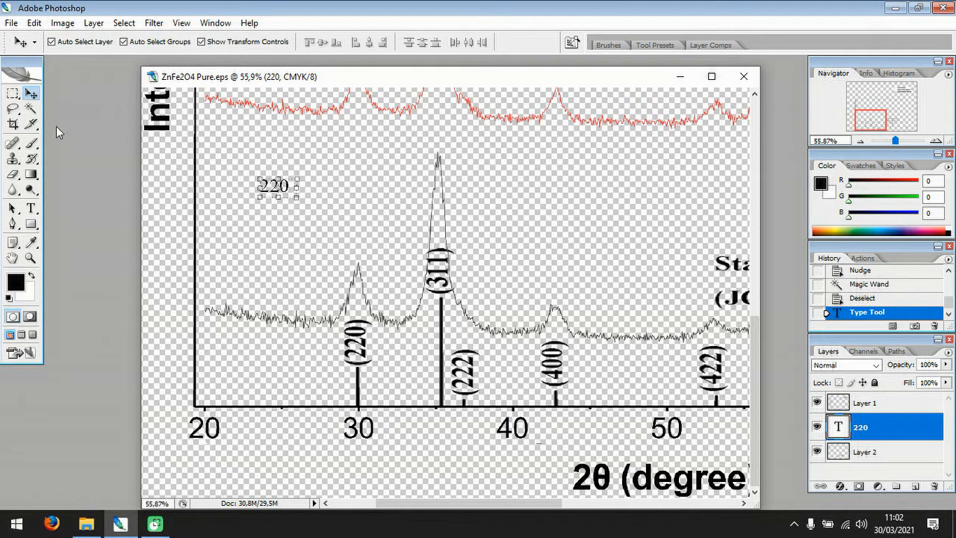
Enclose the 220 text in parentheses to read (220), widen its text box slightly to fit, and commit it.
left_click(30, 208)
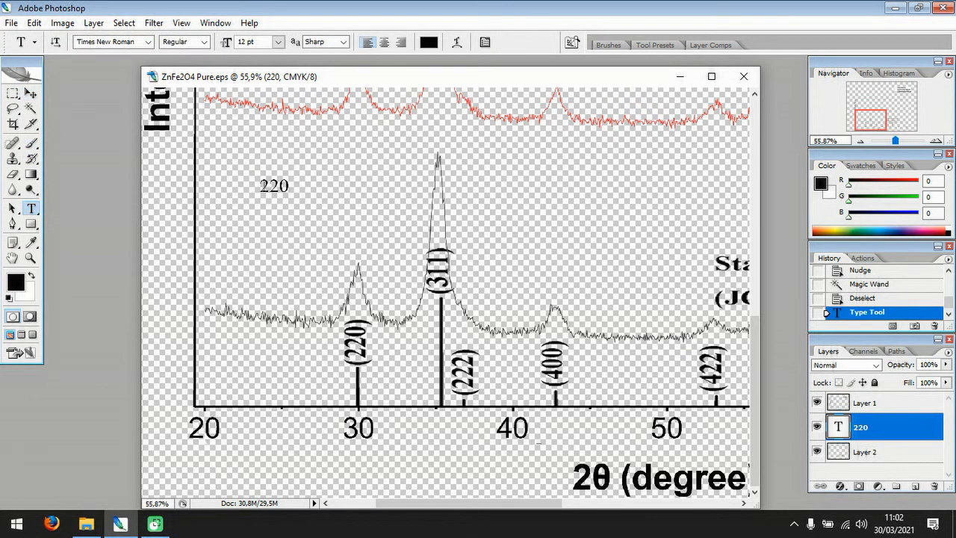
left_click(271, 186)
type("(")
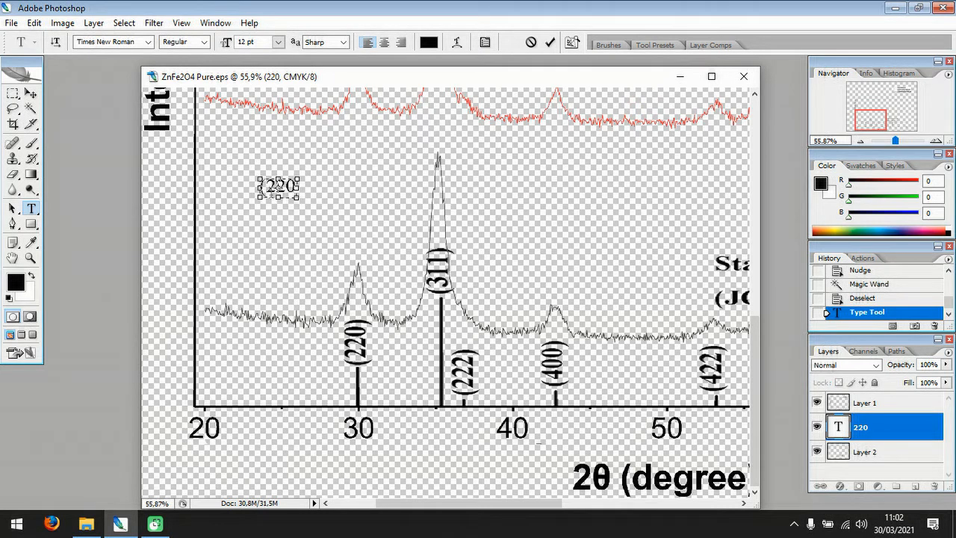
left_click_drag(300, 202, 308, 202)
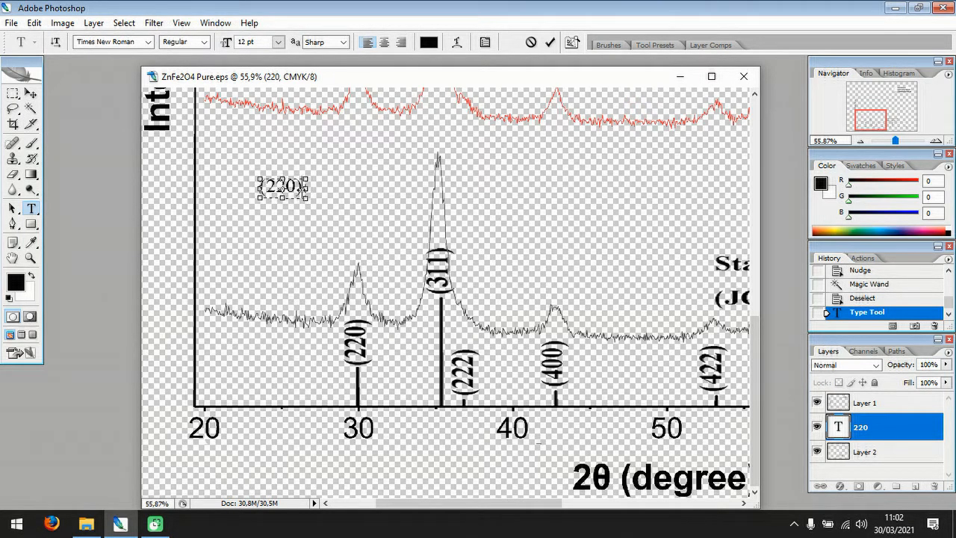
left_click(30, 92)
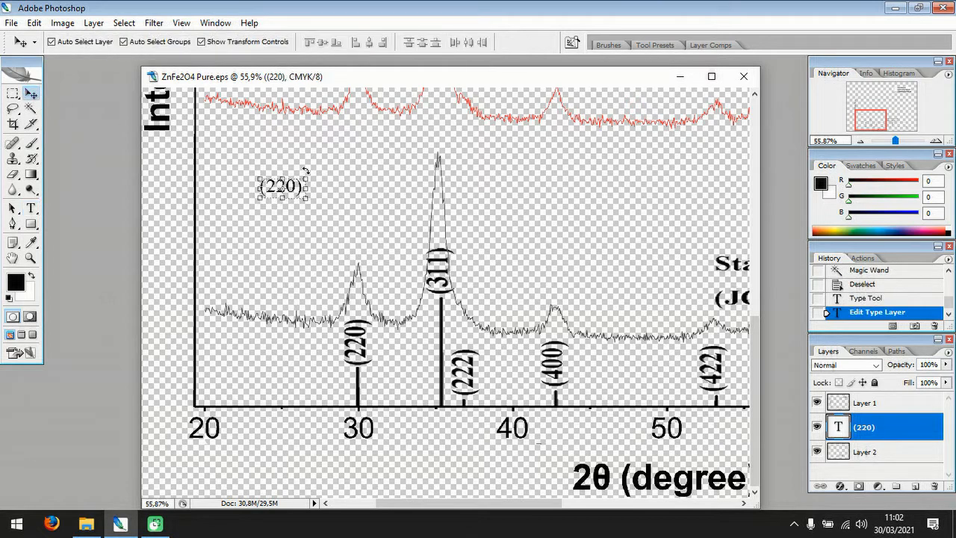
Rotate the (220) text 90° counterclockwise and move it beside the old bold (220) label near 30 degrees.
left_click(35, 23)
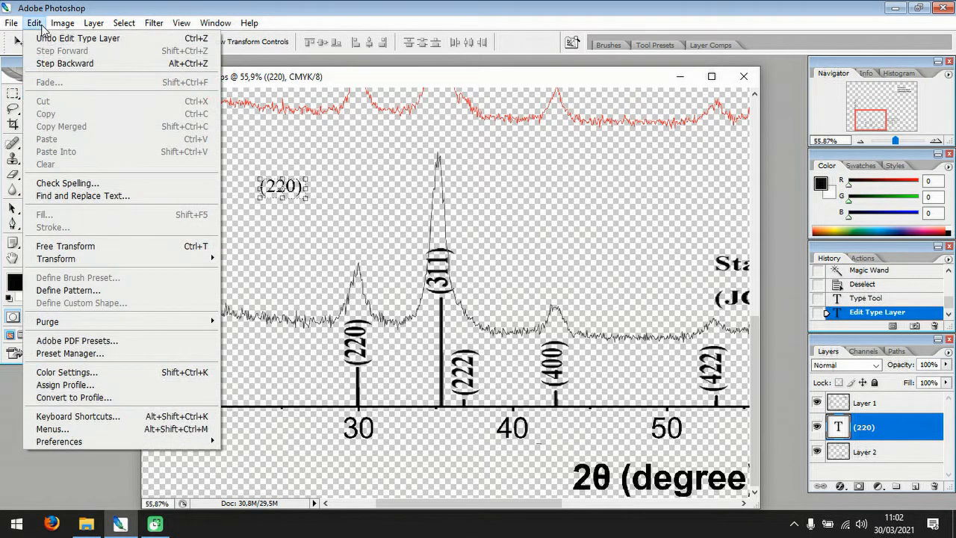
mouse_move(103, 260)
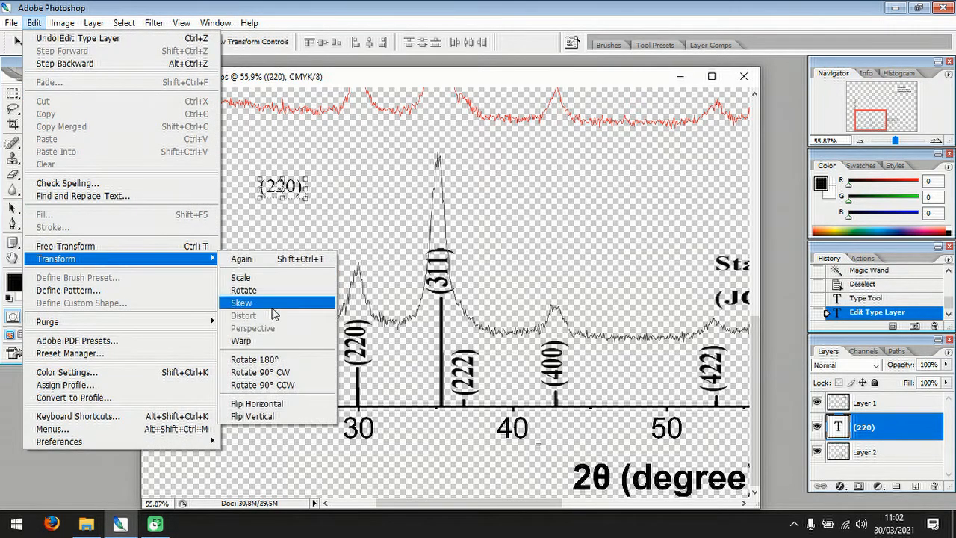
left_click(275, 384)
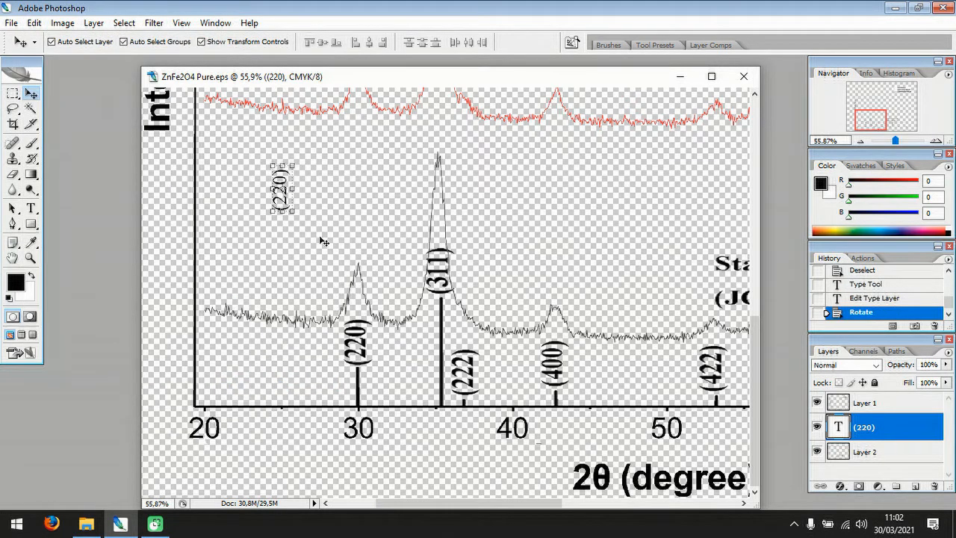
key("Tab")
left_click_drag(283, 202, 334, 363)
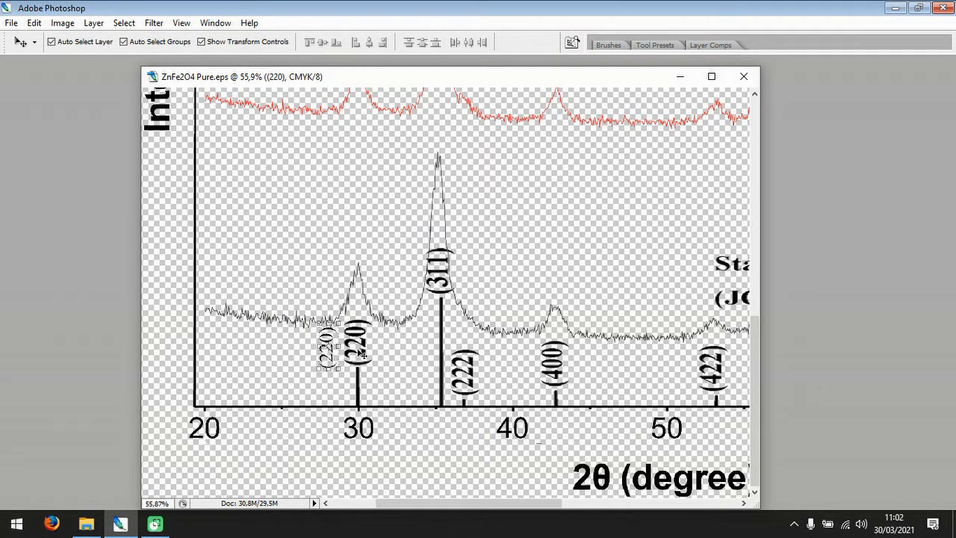
key("ctrl+t")
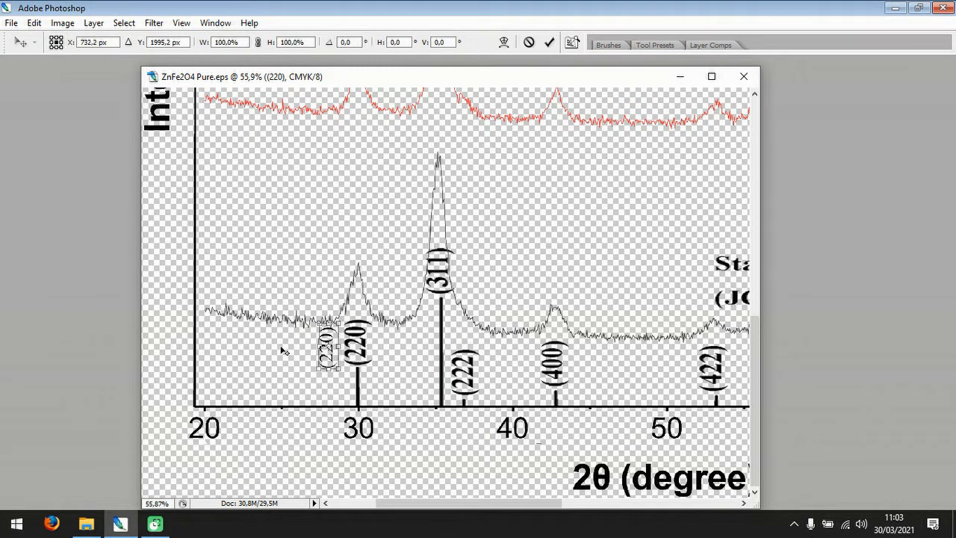
key("Return")
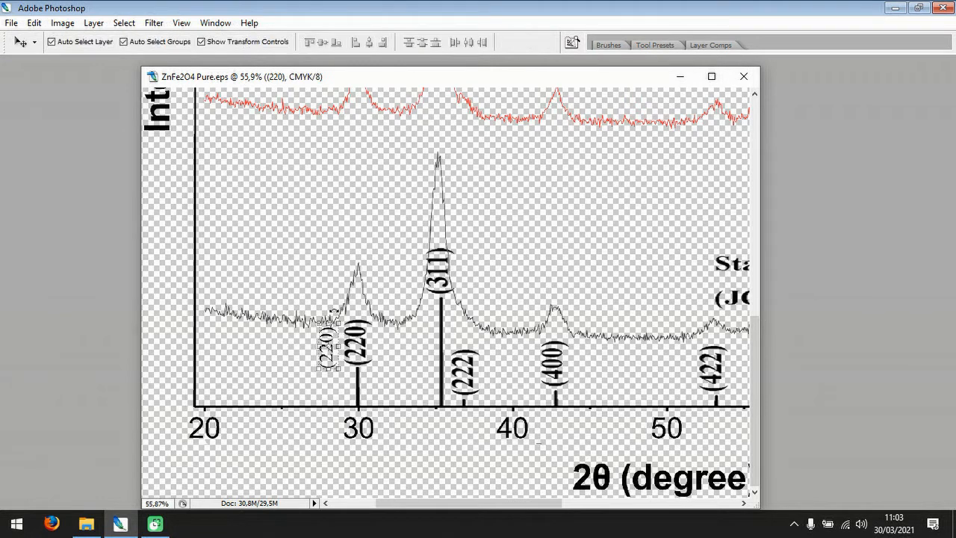
Erase the old bold (220) label from Layer 2, keeping the peak line below it, and clear the selection.
key("Tab")
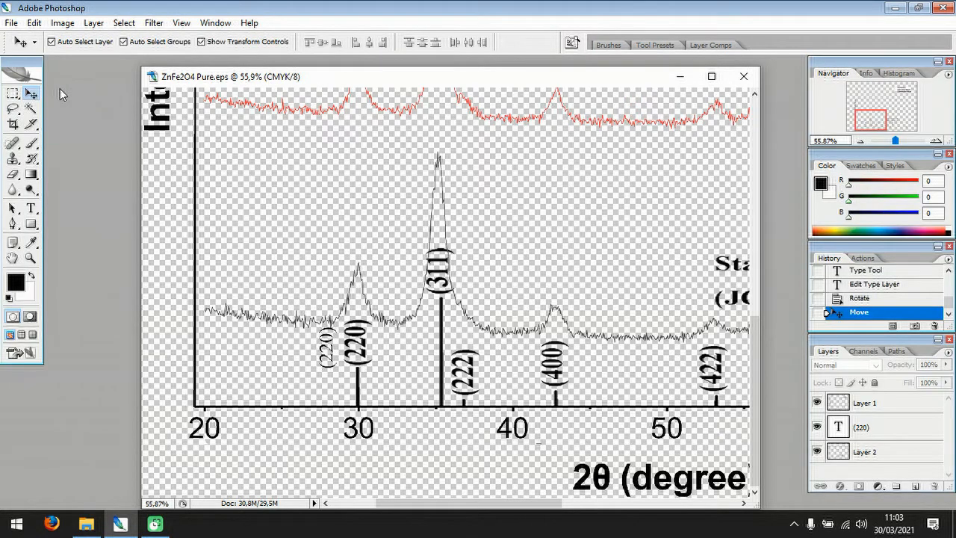
left_click(13, 93)
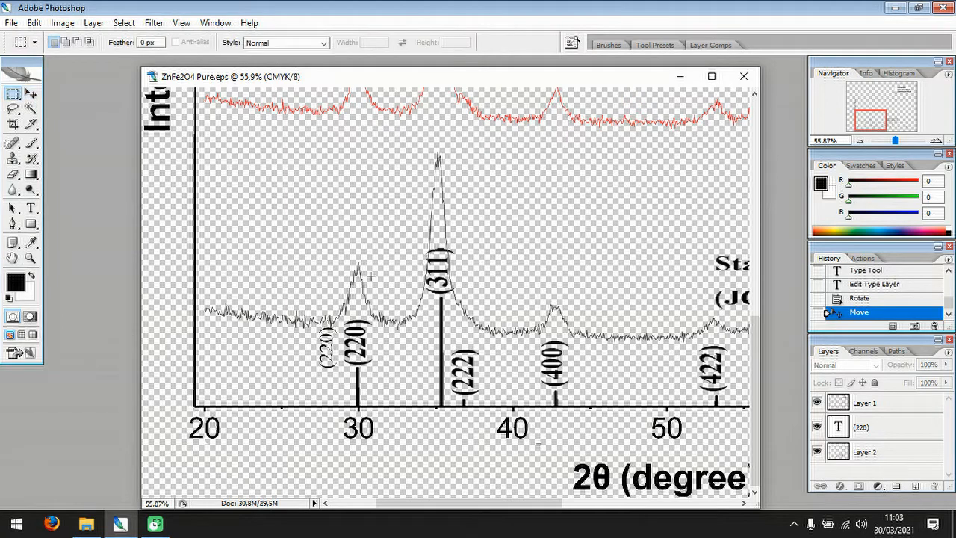
left_click(864, 452)
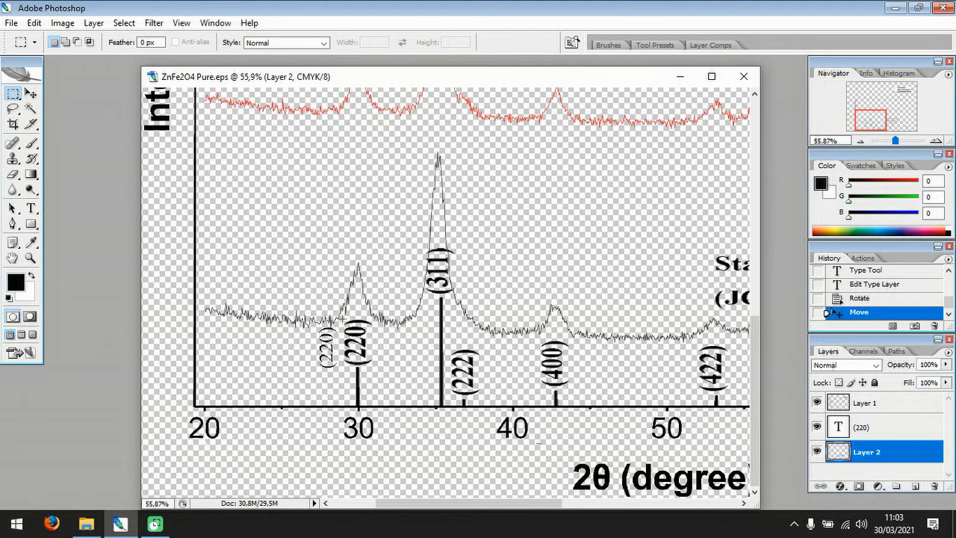
left_click_drag(342, 318, 374, 366)
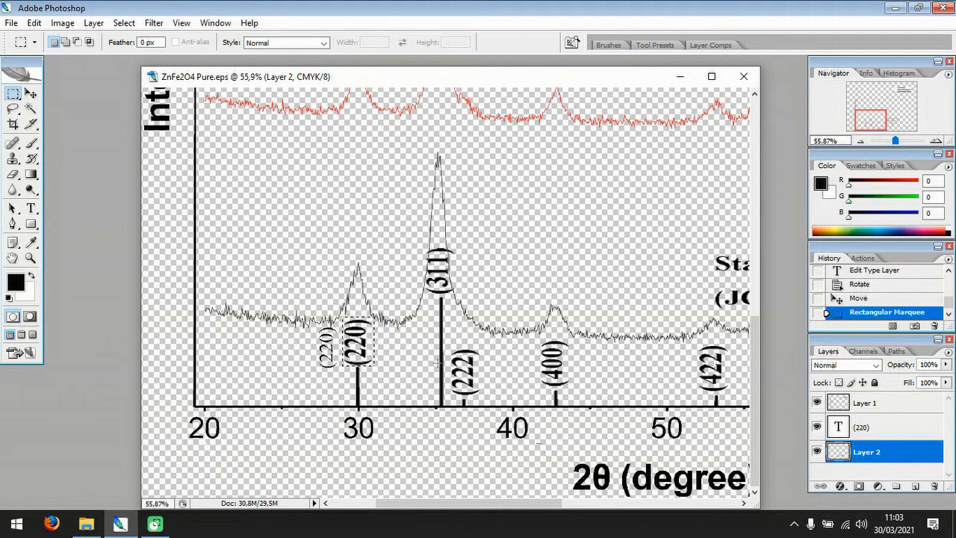
key("Delete")
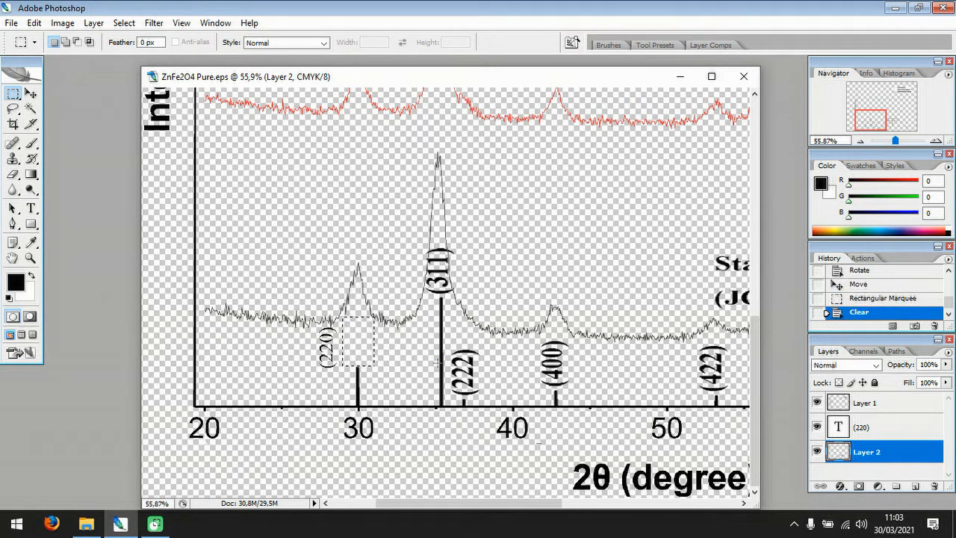
key("ctrl+d")
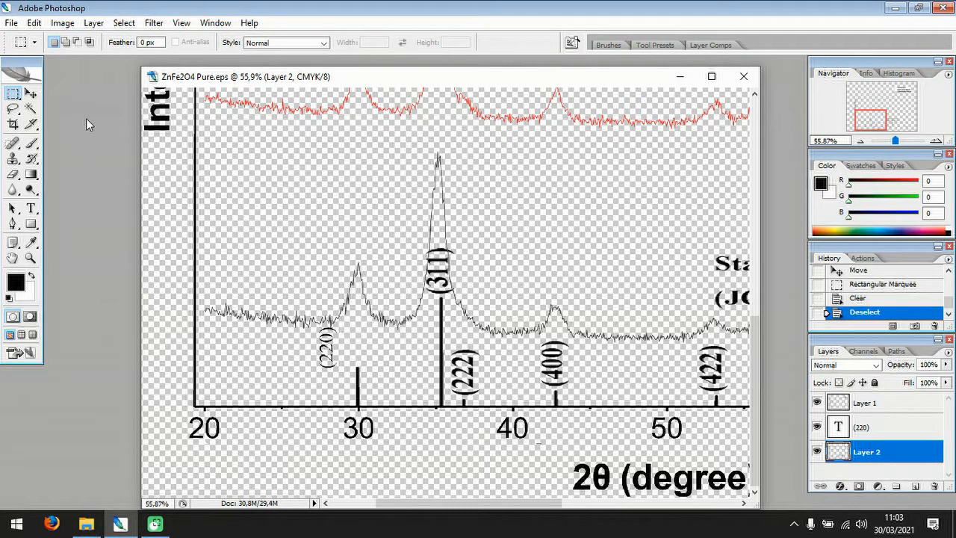
Move the new (220) label directly above the peak line at 30 degrees, nudge it into place, and deselect it.
left_click(30, 93)
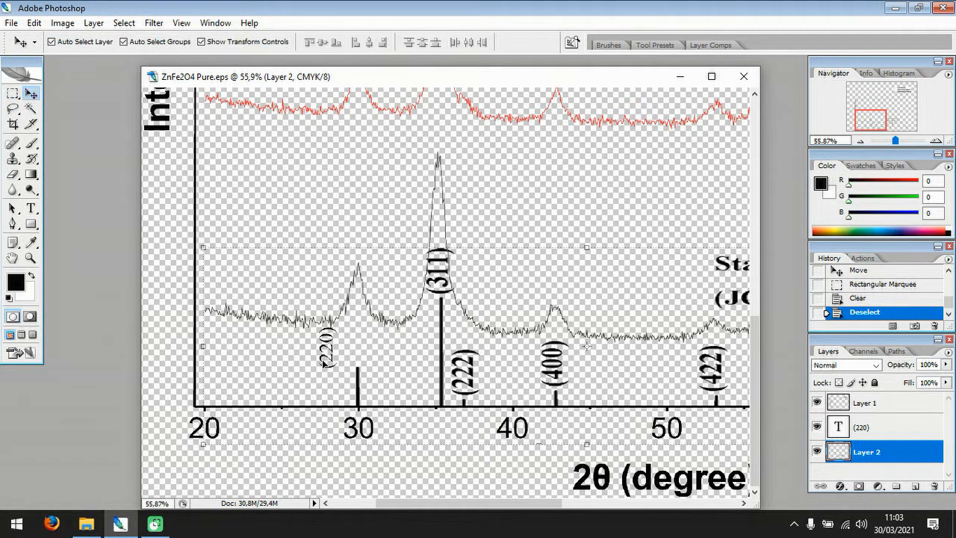
left_click(328, 348)
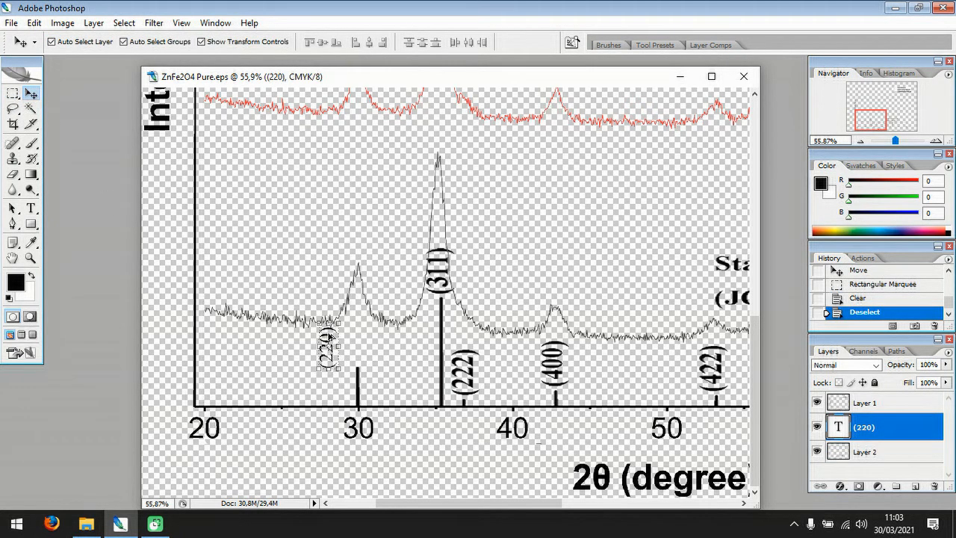
left_click_drag(329, 338, 360, 338)
key("Up")
key("Up")
key("Up")
key("Up")
key("Up")
key("Up")
key("Up")
key("Up")
key("Left")
key("Left")
key("Left")
key("Left")
key("Left")
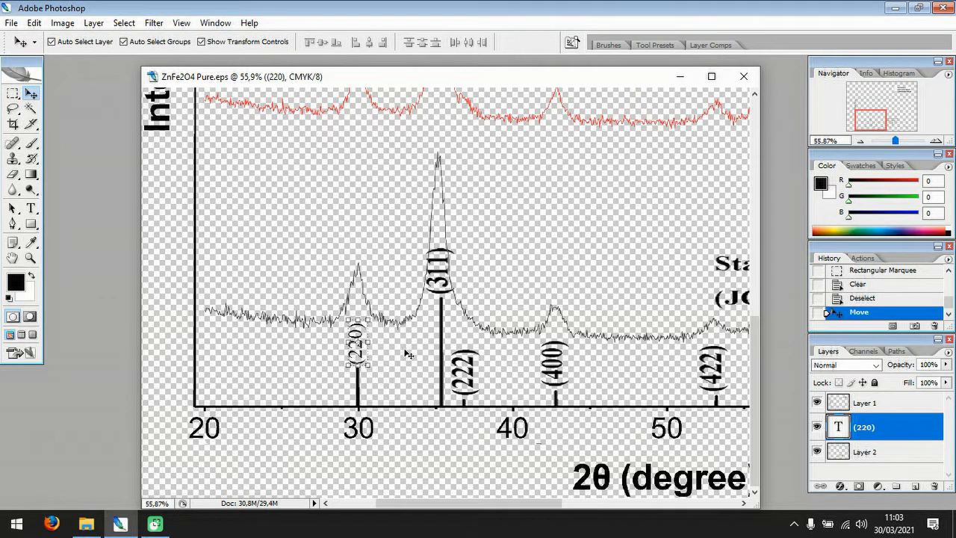
left_click(410, 354)
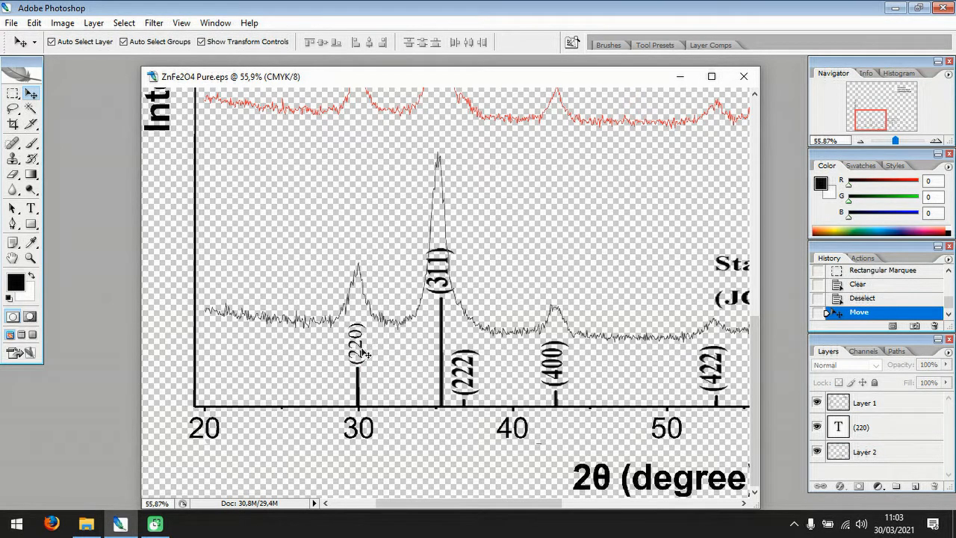
Duplicate the new (220) label beside the old bold (311) label and open the copy's text for editing.
left_click(358, 341)
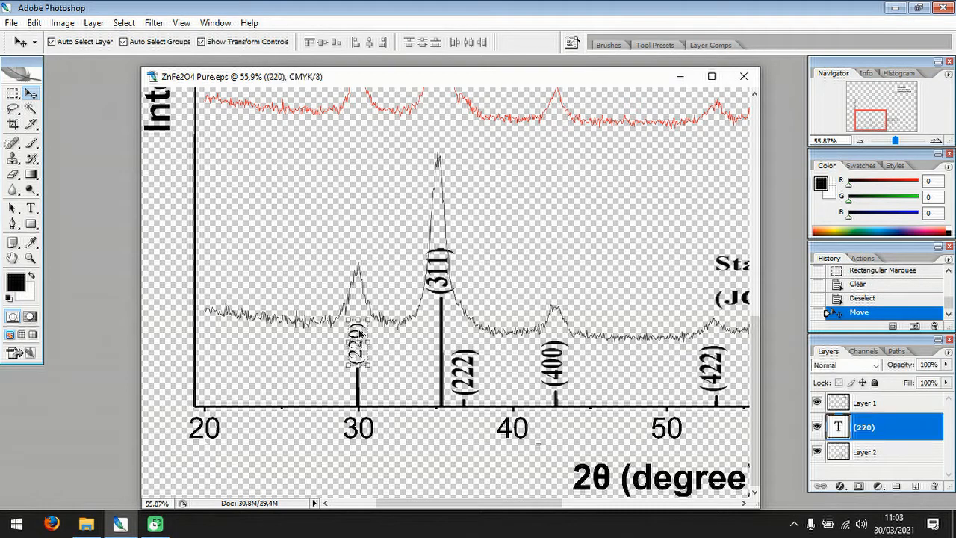
left_click_drag(360, 334, 480, 254)
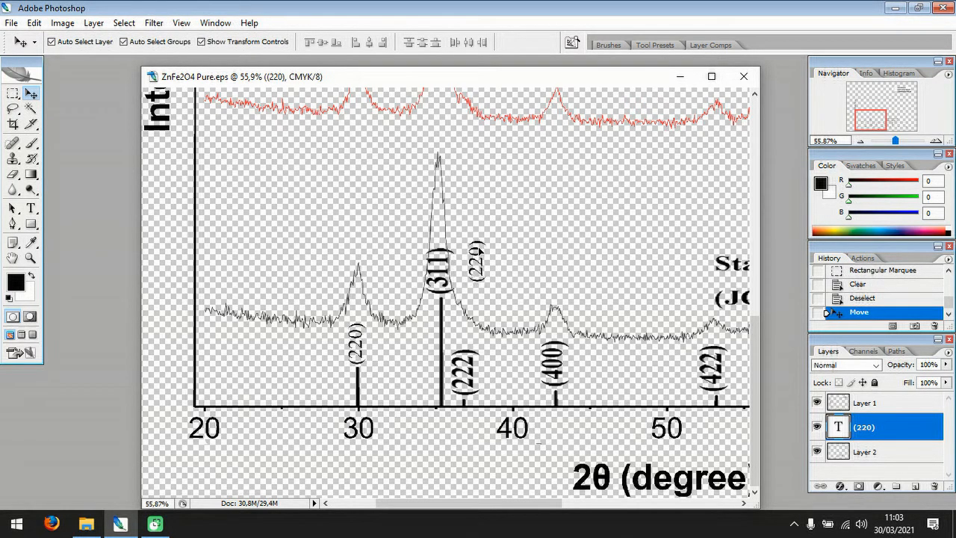
left_click(480, 254, "alt")
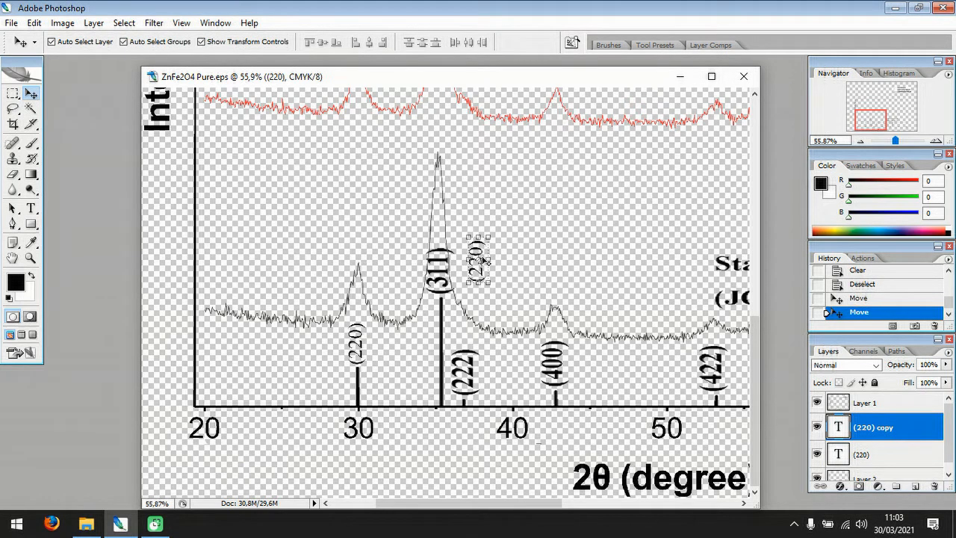
left_click(30, 209)
left_click(476, 261)
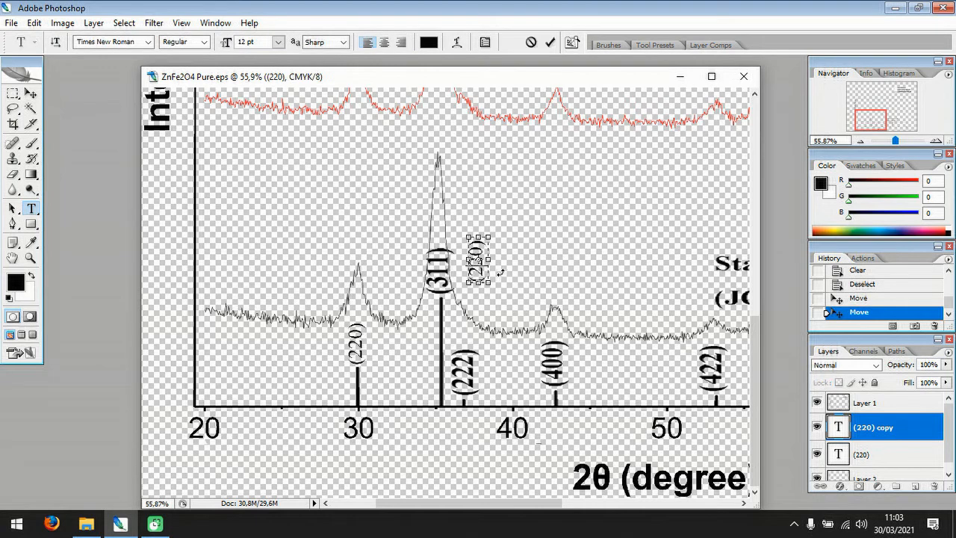
key("ctrl+a")
type("(311")
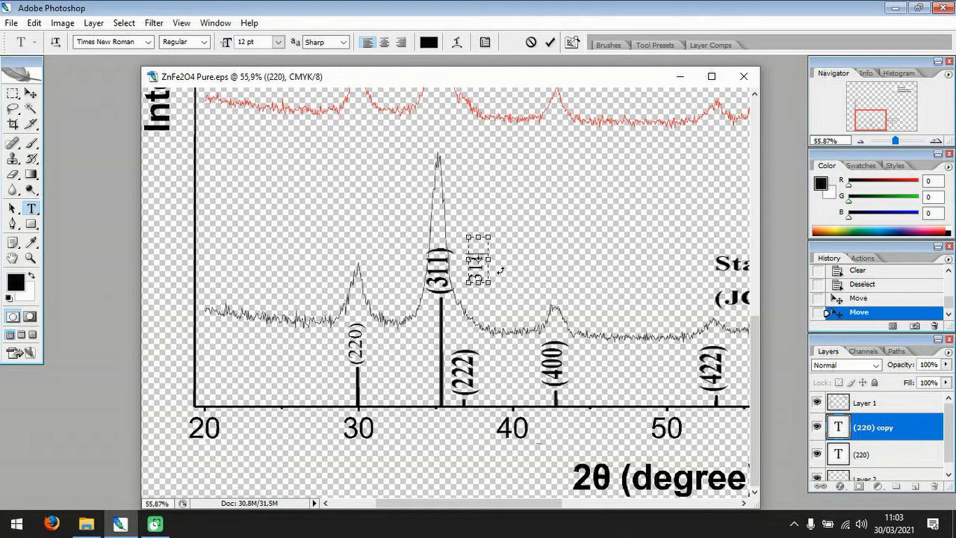
key("ctrl+z")
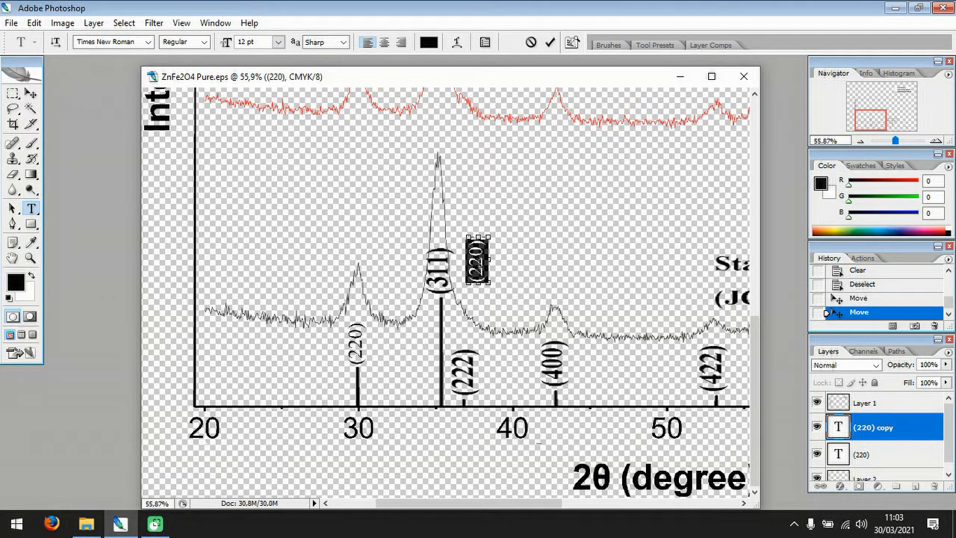
Change the copied label's text to (311) and commit it.
left_click(478, 261)
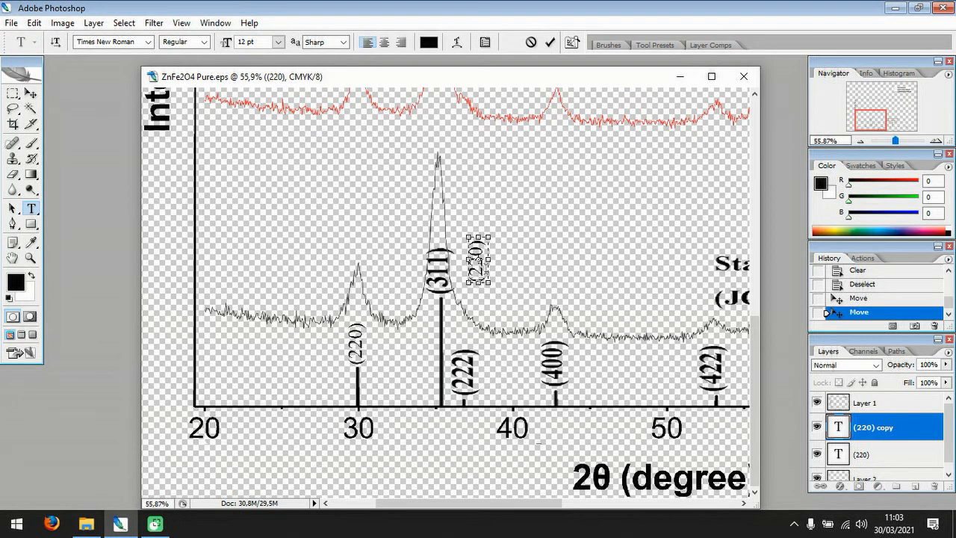
key("BackSpace")
key("BackSpace")
key("BackSpace")
key("BackSpace")
type("311)")
left_click(30, 93)
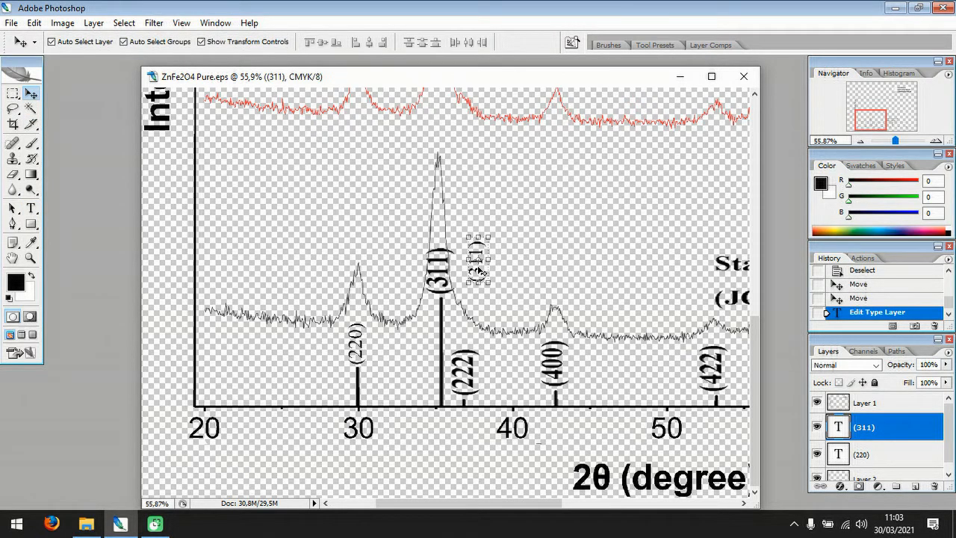
Duplicate the new (311) label five times, placing the copies near the old (222), (400), (422), (511) and (440) labels.
left_click_drag(482, 253, 559, 303)
left_click_drag(468, 508, 539, 508)
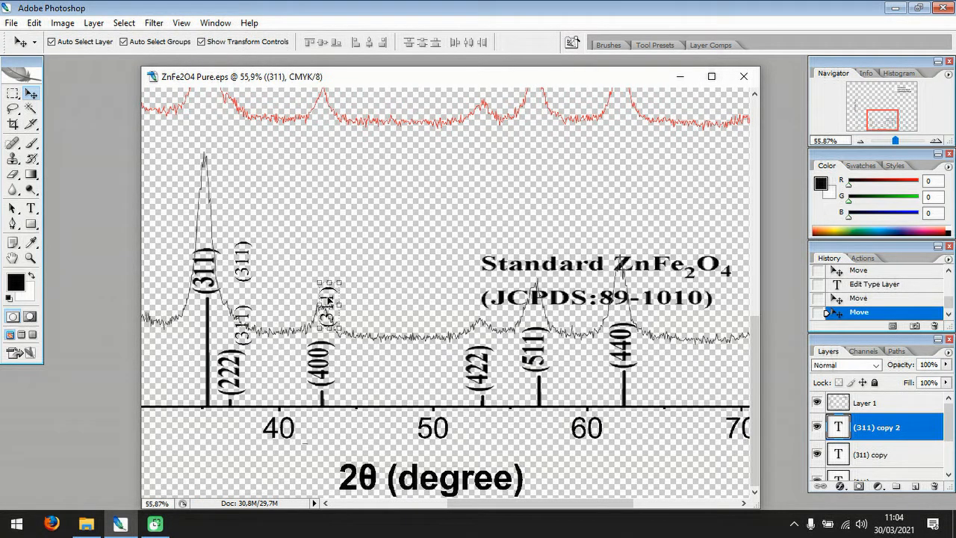
left_click_drag(327, 296, 626, 287)
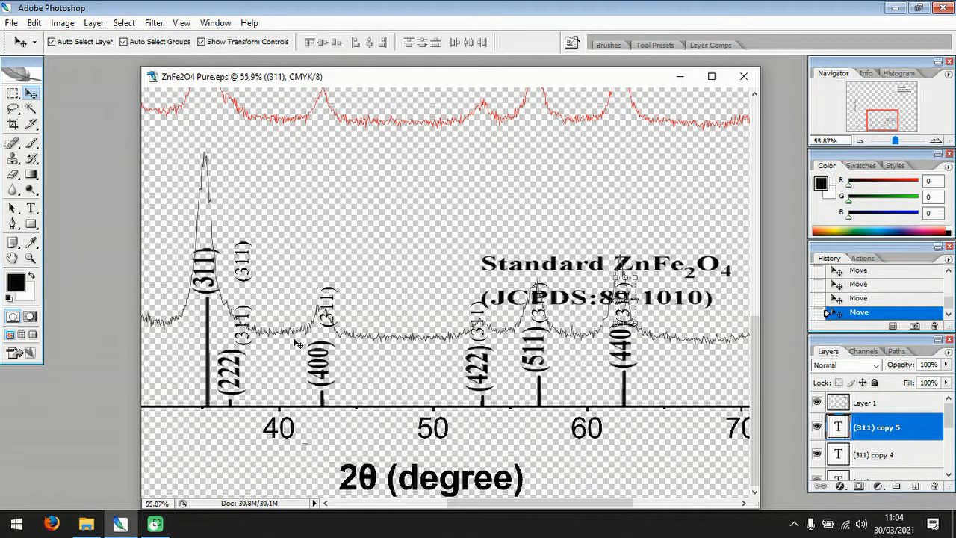
left_click(506, 182)
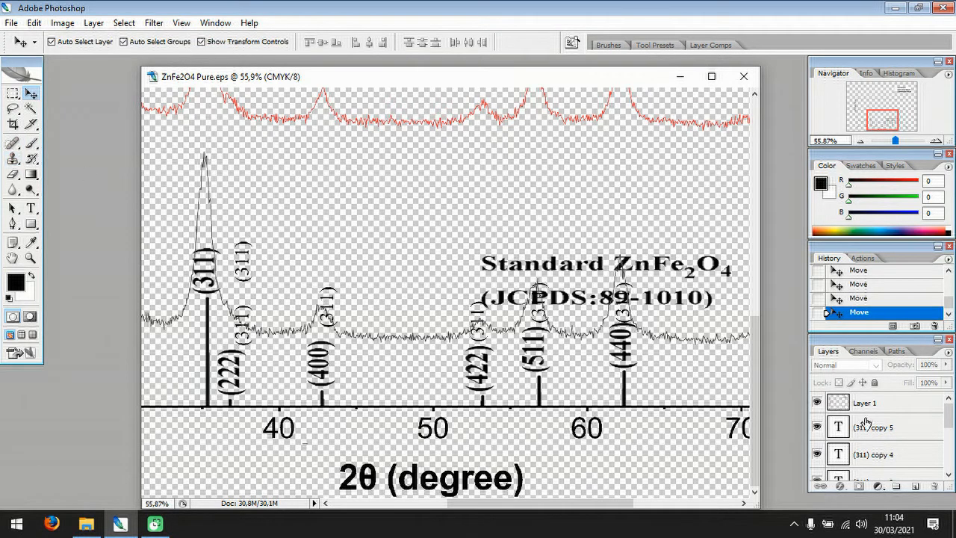
Erase the old bold (311) label from Layer 2 with a rectangular marquee selection.
scroll(860, 436, "down", 3)
scroll(860, 436, "up", 3)
scroll(861, 437, "down", 5)
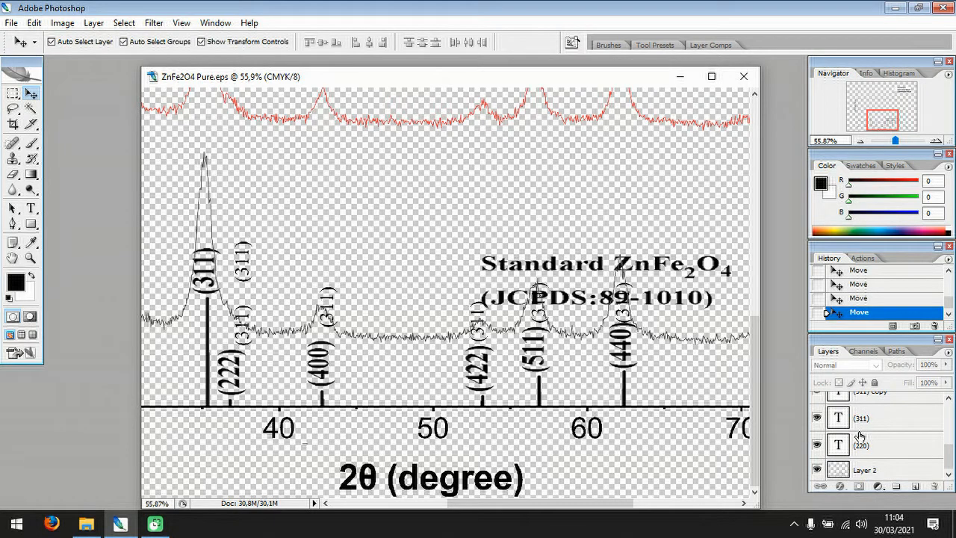
left_click(865, 470)
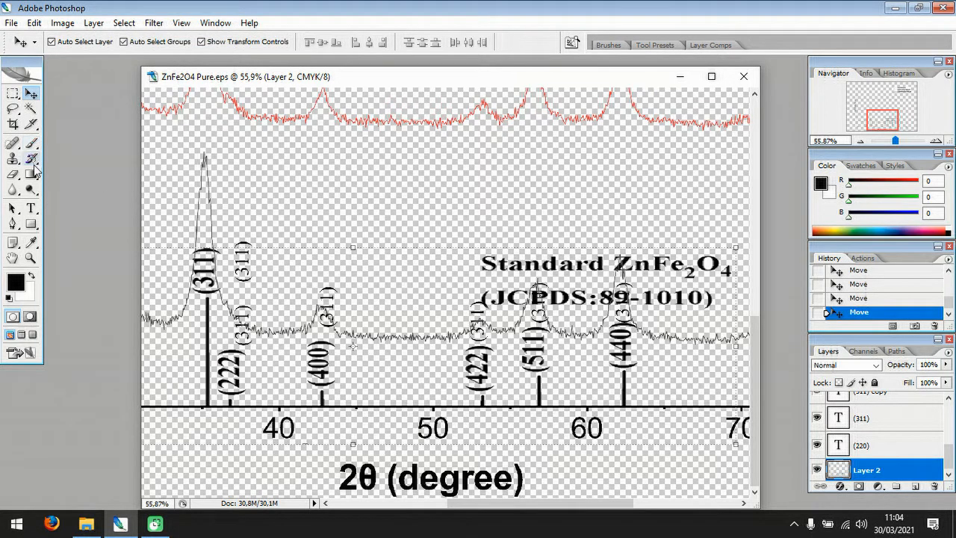
left_click(12, 92)
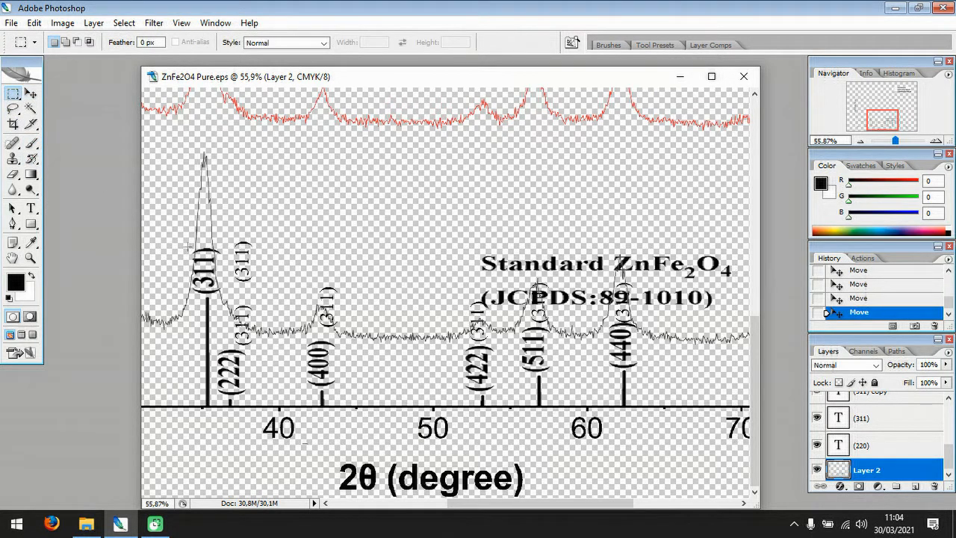
left_click_drag(222, 268, 224, 298)
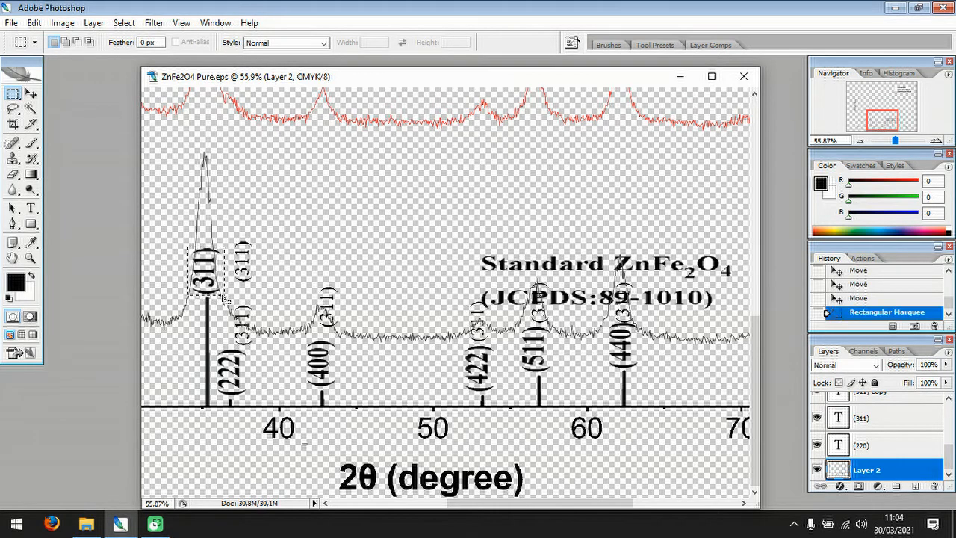
key("Delete")
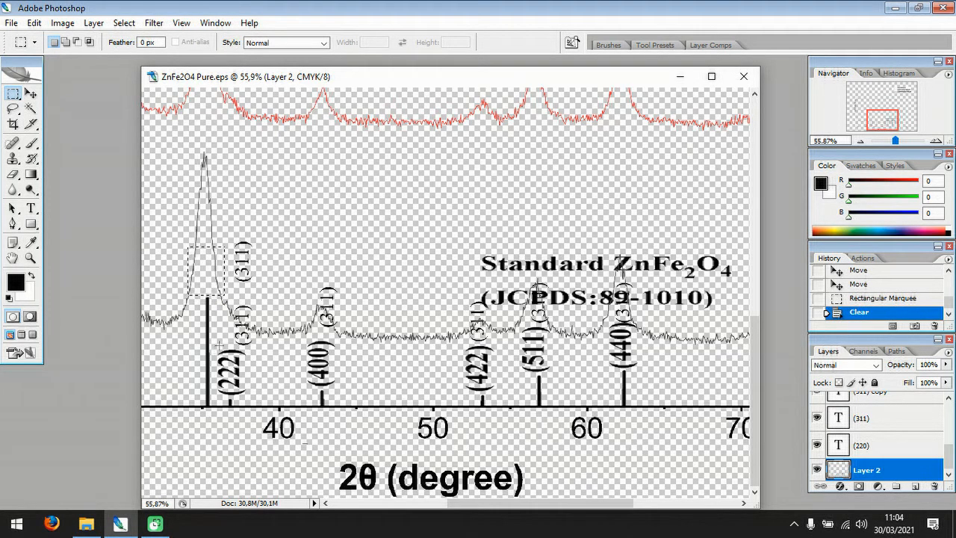
Erase the old bold (222), (400) and (422) labels from Layer 2, keeping their peak lines.
left_click_drag(224, 351, 252, 394)
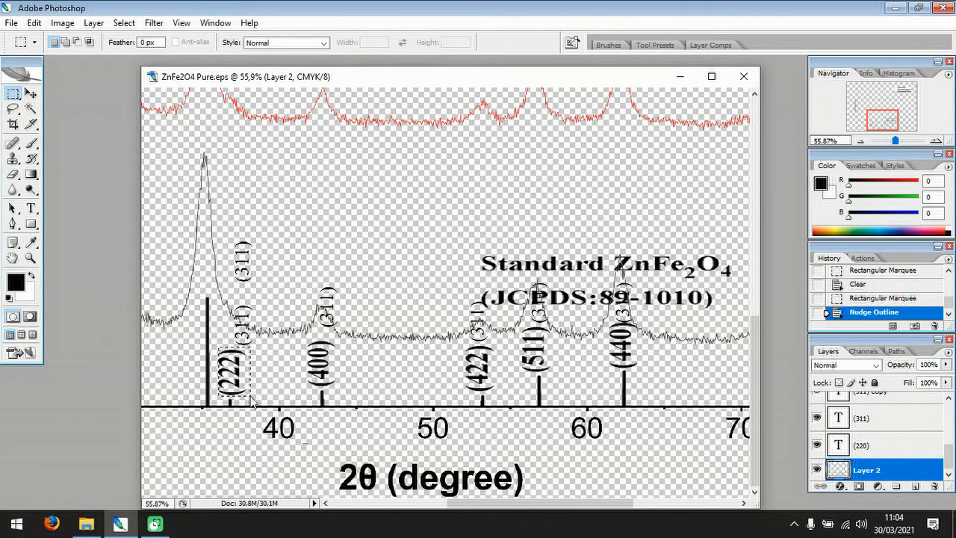
key("Delete")
left_click_drag(302, 338, 342, 387)
key("Delete")
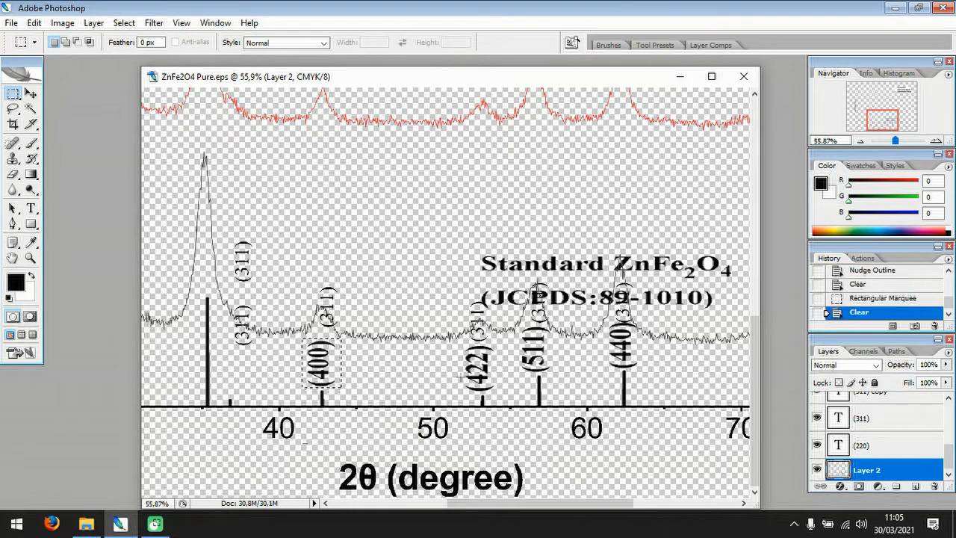
left_click_drag(462, 344, 495, 394)
key("Delete")
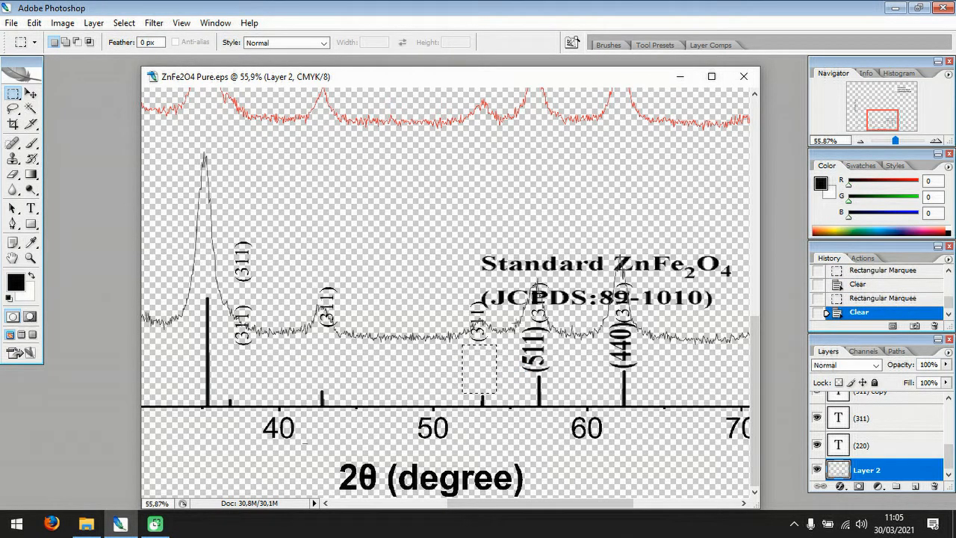
Erase the old bold (511) and (440) labels from Layer 2, adjusting each selection to spare the peak lines.
left_click_drag(515, 323, 556, 372)
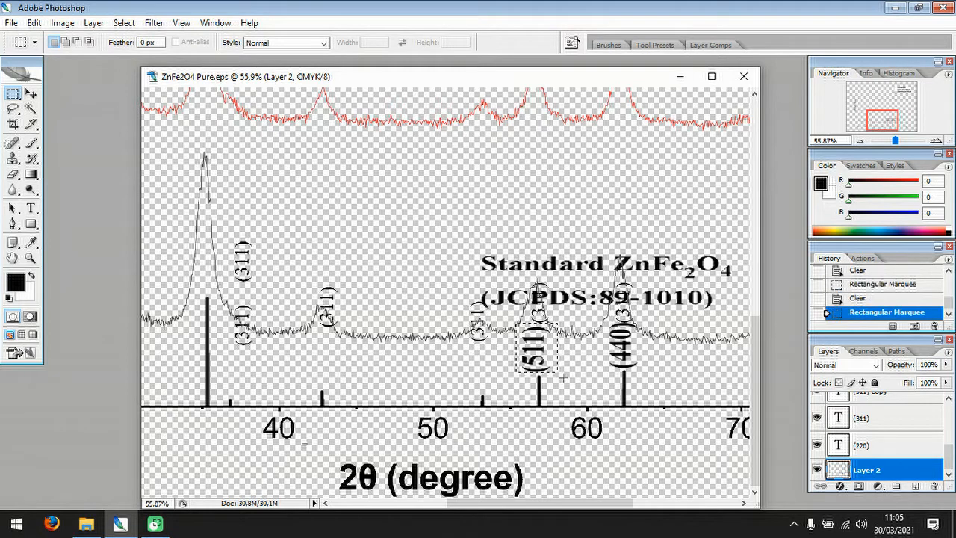
key("Down")
key("Down")
key("Down")
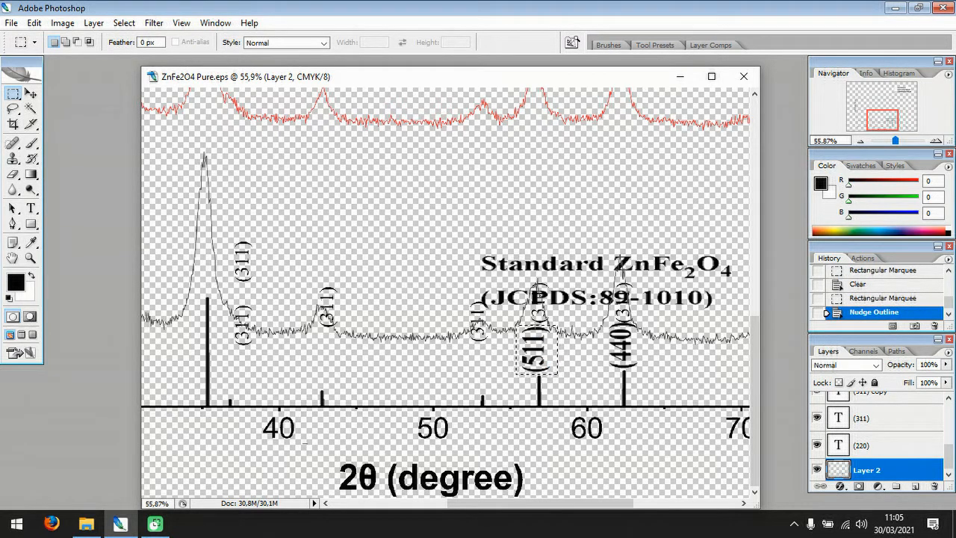
key("Delete")
mouse_move(603, 324)
left_mouse_down()
mouse_move(639, 346)
mouse_move(647, 369)
left_mouse_up()
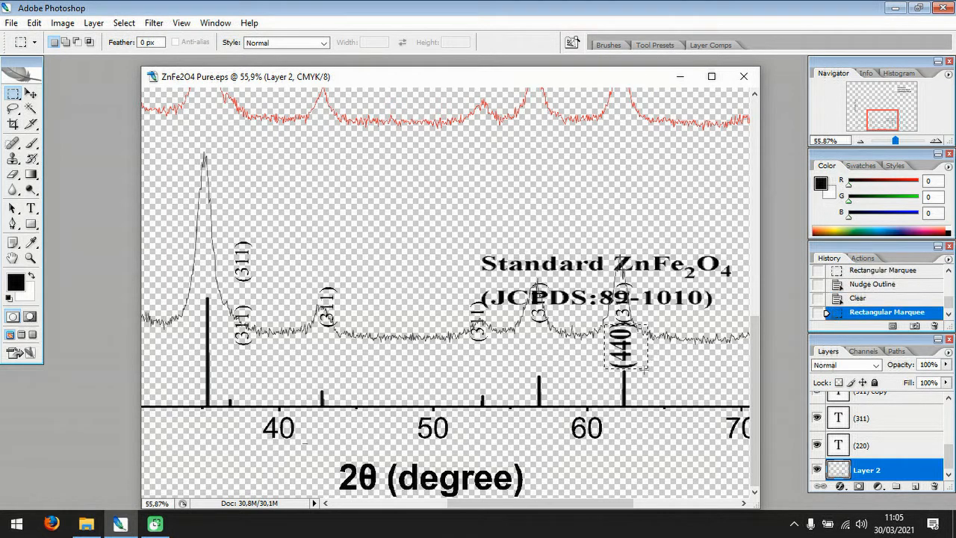
key("Up")
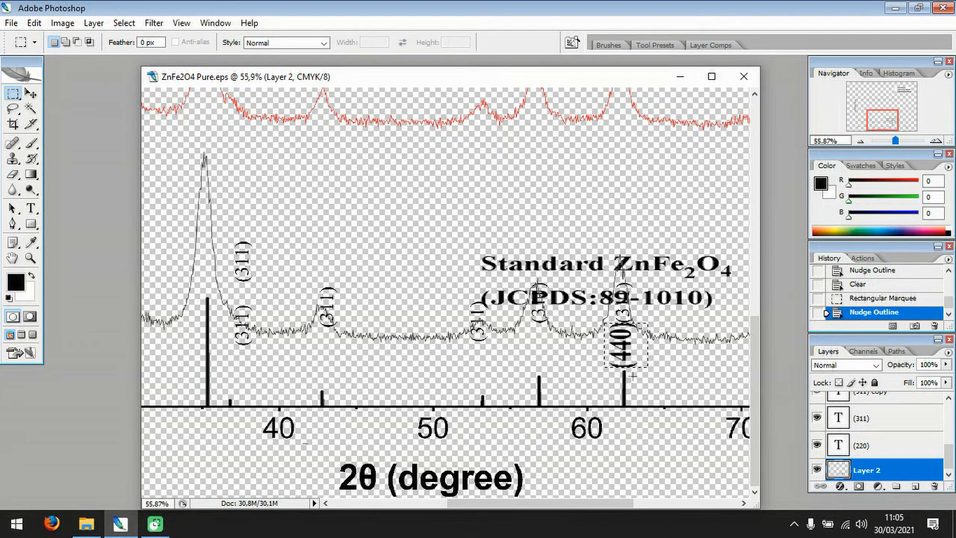
key("Delete")
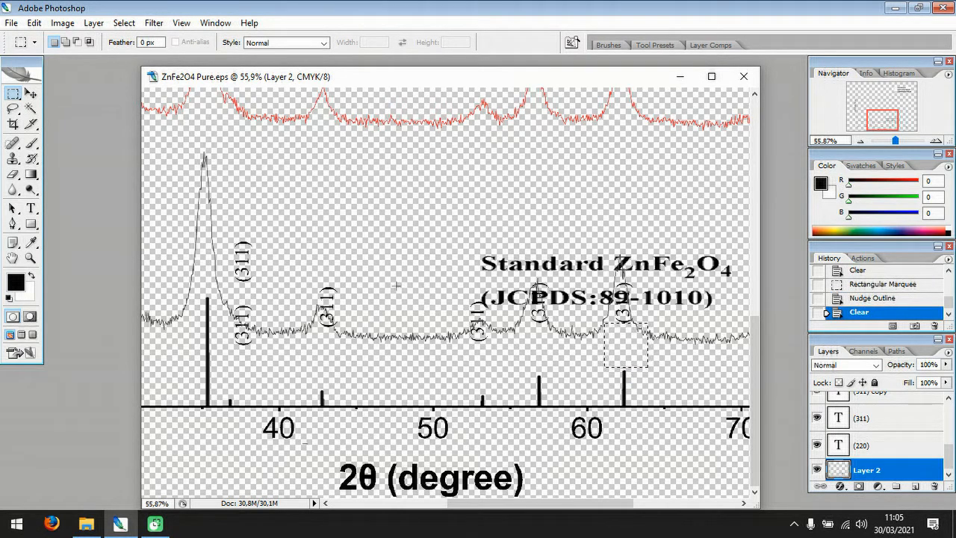
Move the new (311) label directly above the tallest peak line, shift its neighbouring copy aside, and clear the marquee selection.
left_click(31, 93)
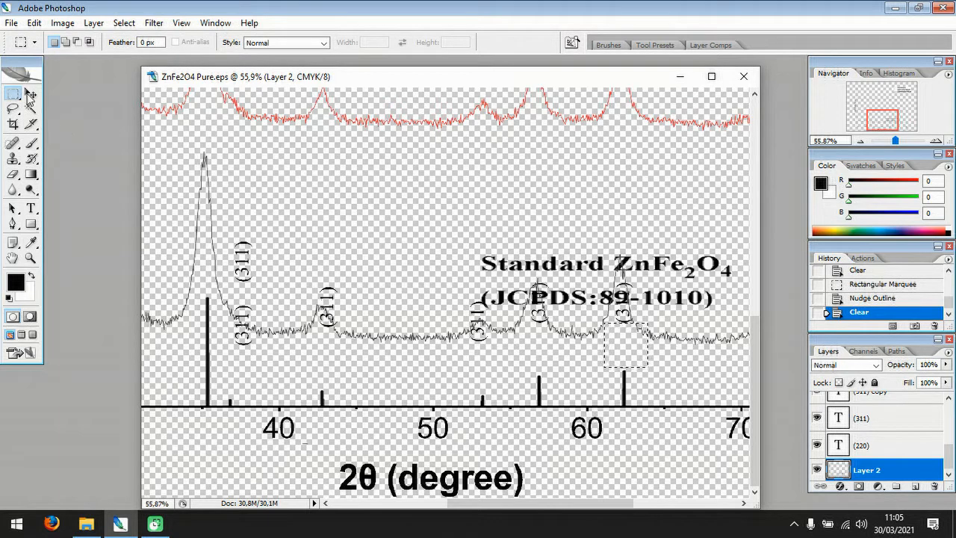
left_click(241, 256)
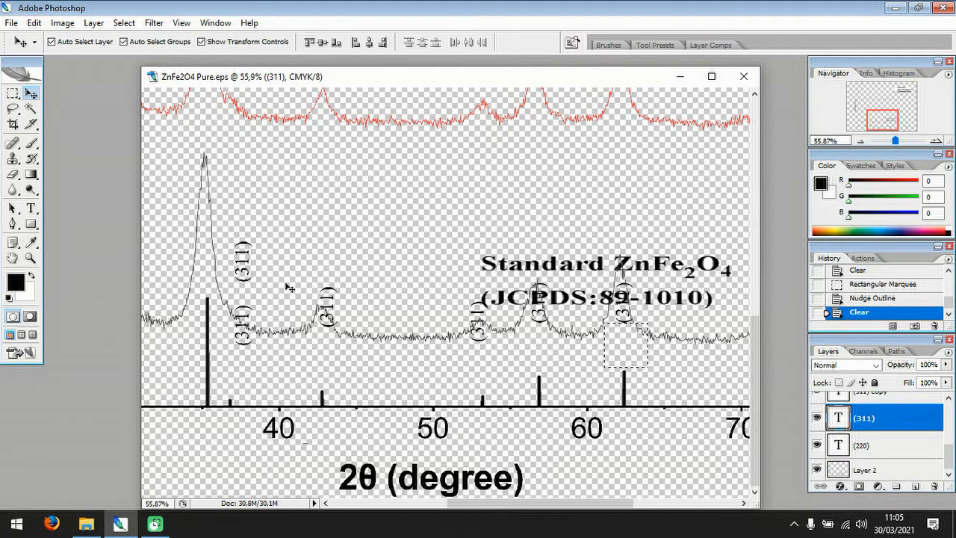
left_click_drag(247, 248, 210, 256)
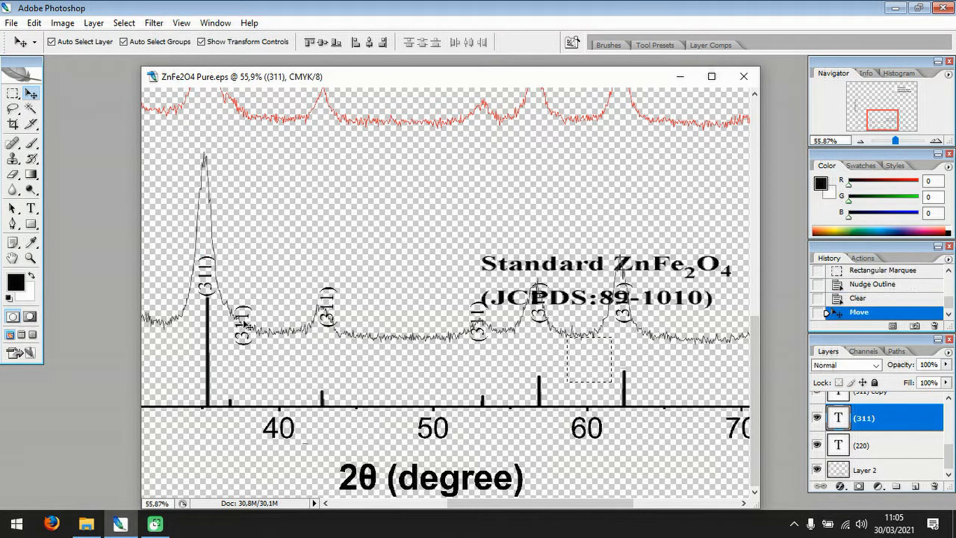
left_click_drag(244, 311, 269, 284)
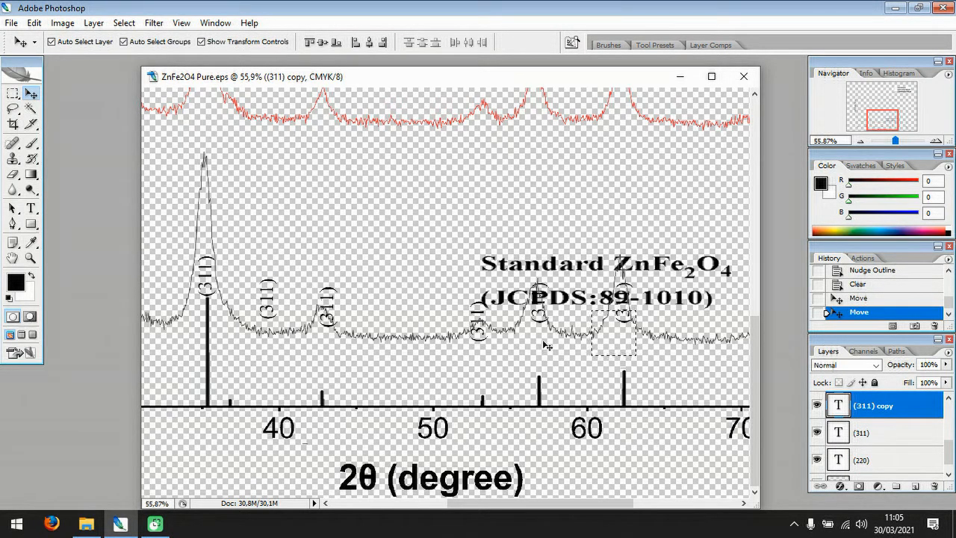
key("ctrl+d")
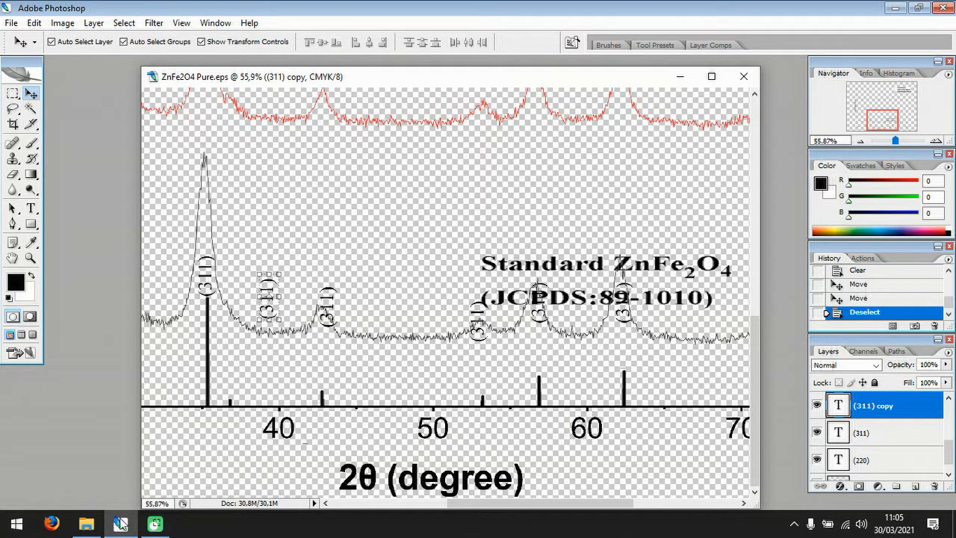
Minimize Photoshop and switch to the File Explorer window.
left_click(87, 525)
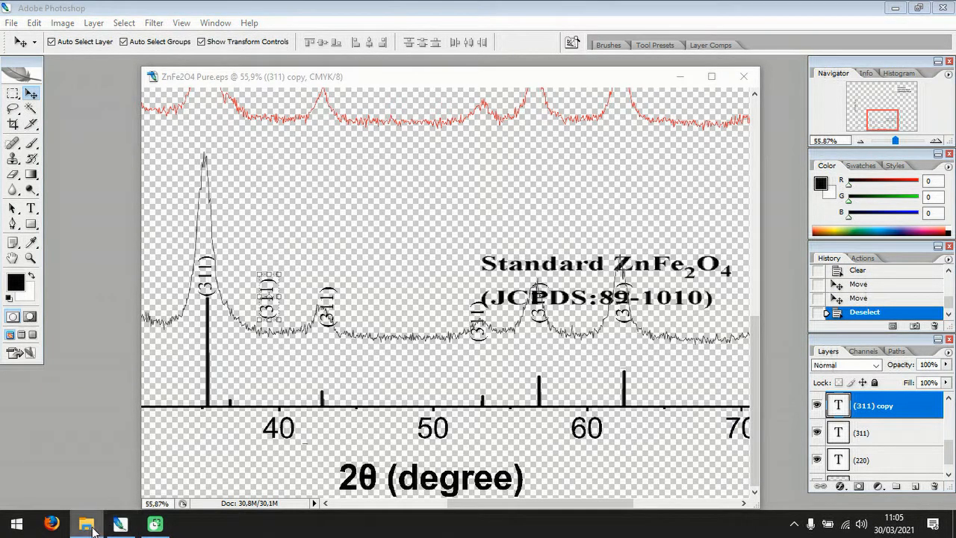
left_click(91, 531)
left_click(92, 531)
left_click(94, 531)
left_click(855, 4)
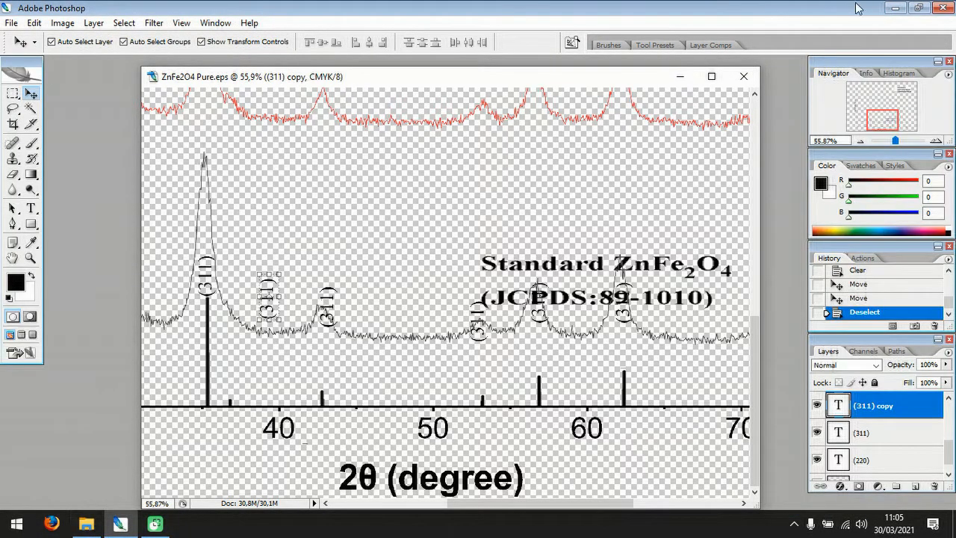
left_click(903, 8)
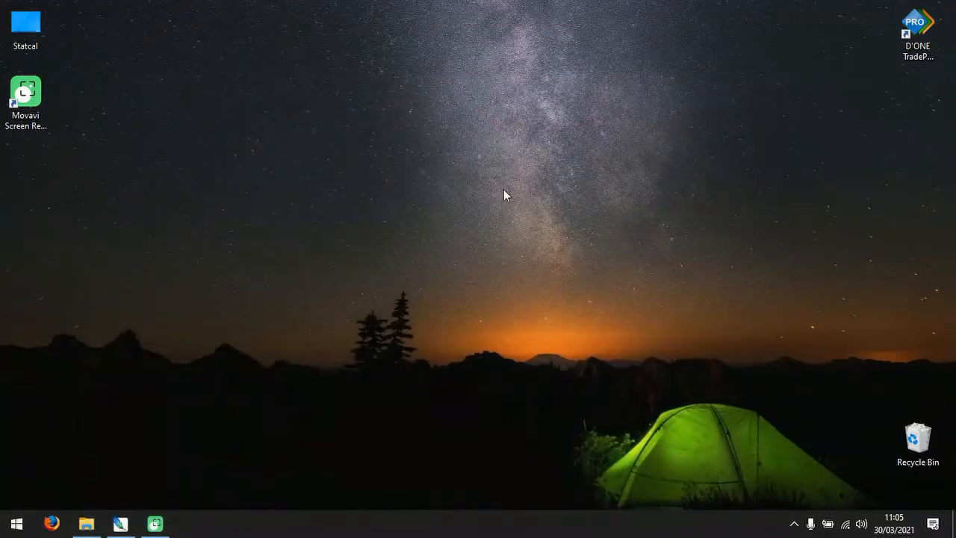
left_click(86, 523)
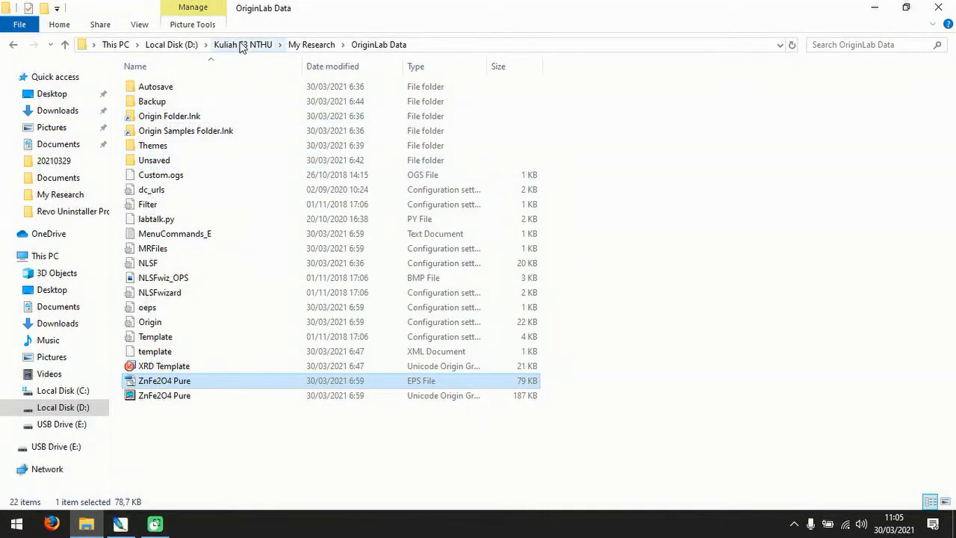
Open the reference image aea0-ed1f-4be6-a2bc.TIF from the Documents folder inside Downloads in Photoshop.
left_click(310, 45)
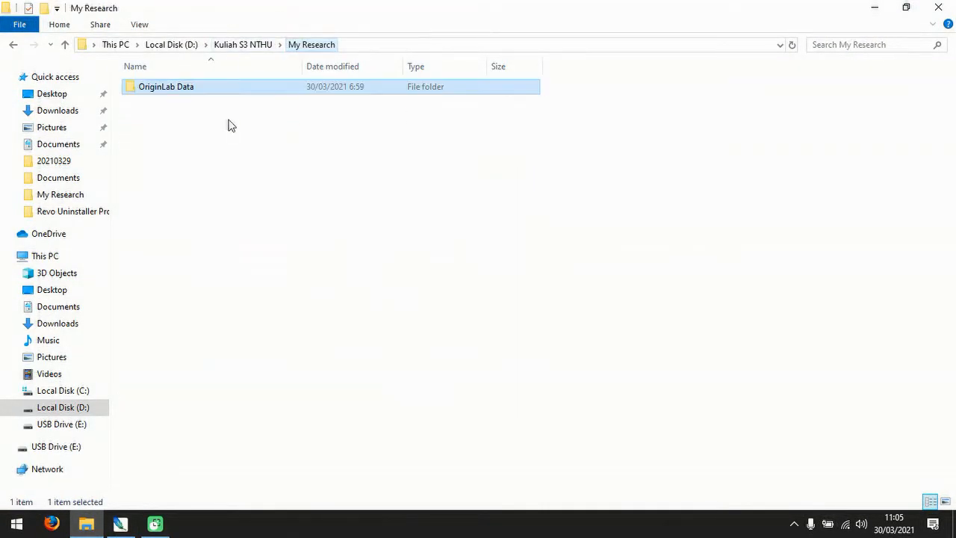
left_click(241, 46)
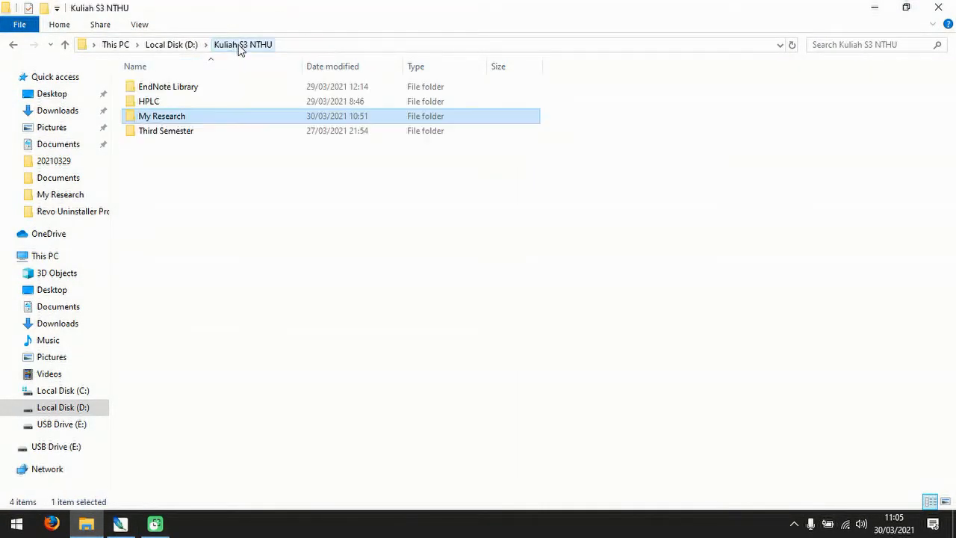
left_click(64, 180)
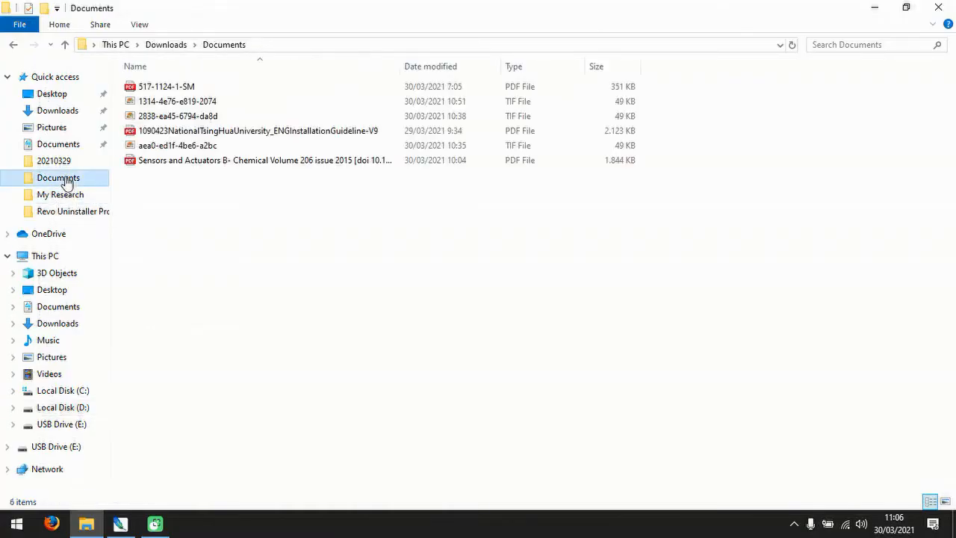
left_click(180, 147)
mouse_move(177, 149)
left_mouse_down()
mouse_move(142, 490)
mouse_move(120, 523)
mouse_move(290, 150)
mouse_move(158, 149)
left_mouse_up()
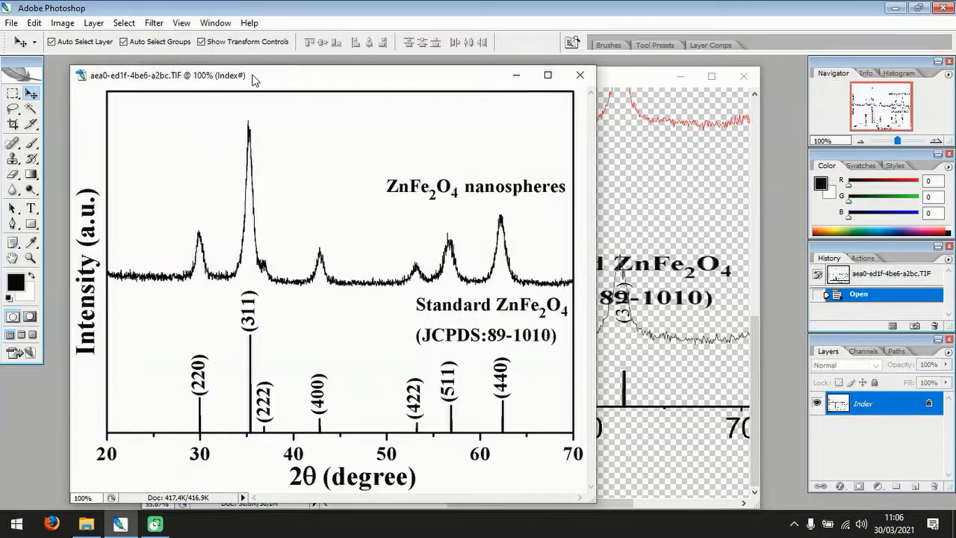
Arrange the reference image and ZnFe2O4 Pure.eps windows side by side so the reference peak labels can be read.
left_click_drag(241, 77, 188, 62)
left_click(578, 78)
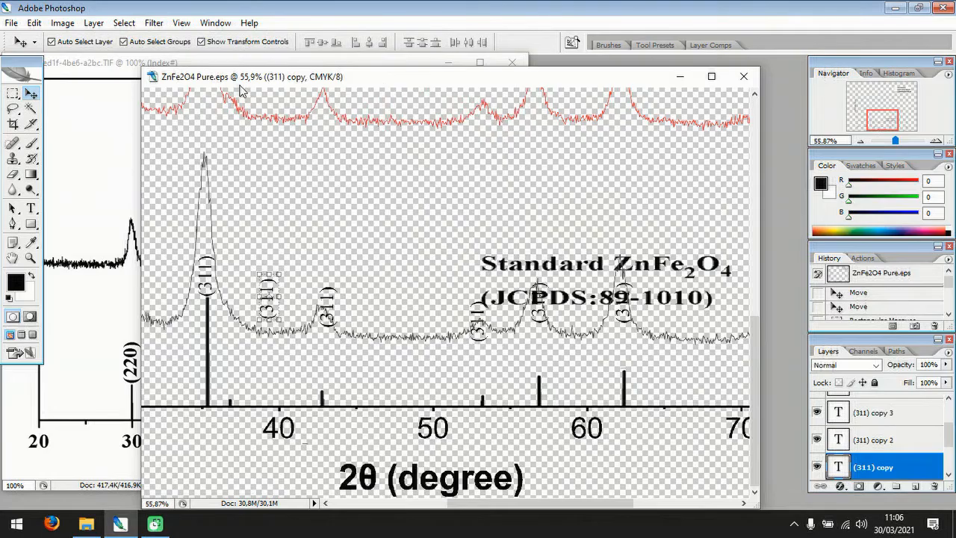
left_click_drag(321, 78, 481, 74)
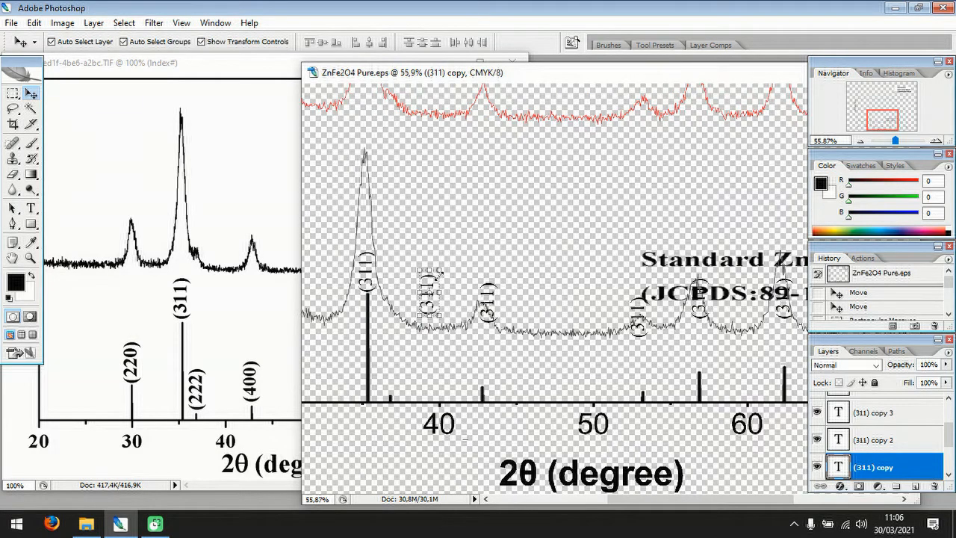
Move the first (311) copy above the short peak line just after the tallest one and nudge it into place.
left_click_drag(430, 284, 393, 360)
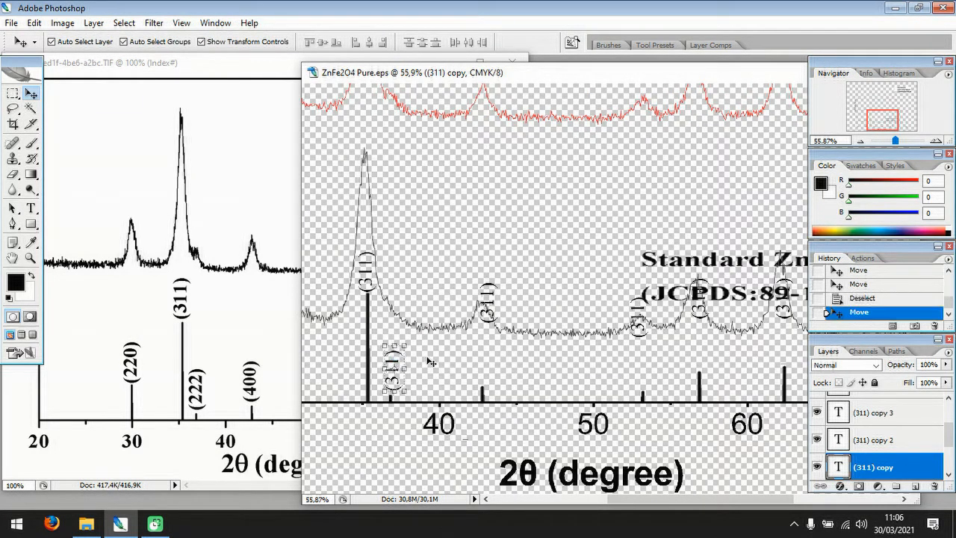
key("Left")
key("Left")
key("Left")
key("Left")
key("Left")
key("Down")
key("Down")
key("Down")
key("Down")
key("Down")
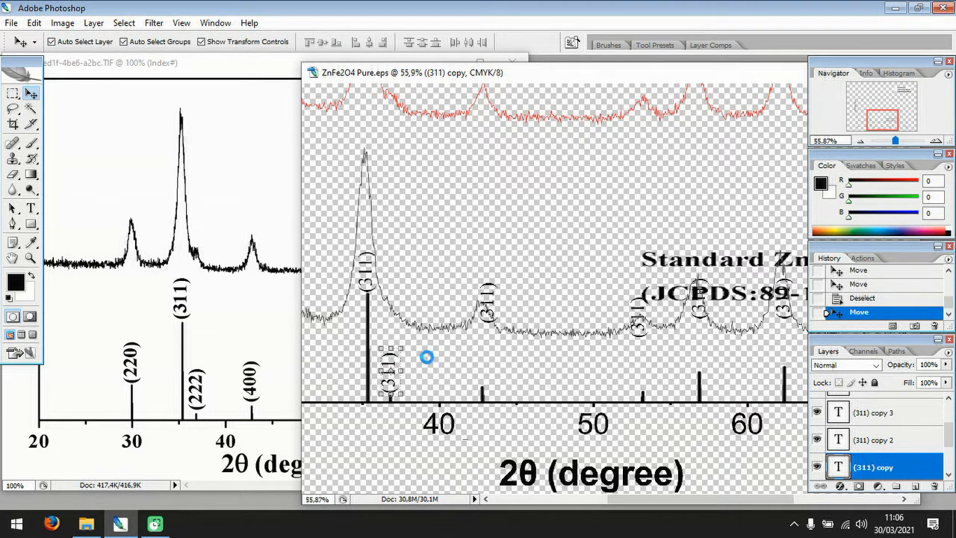
Change the text of the (311) copy beside the tallest peak line to (222).
left_click(30, 208)
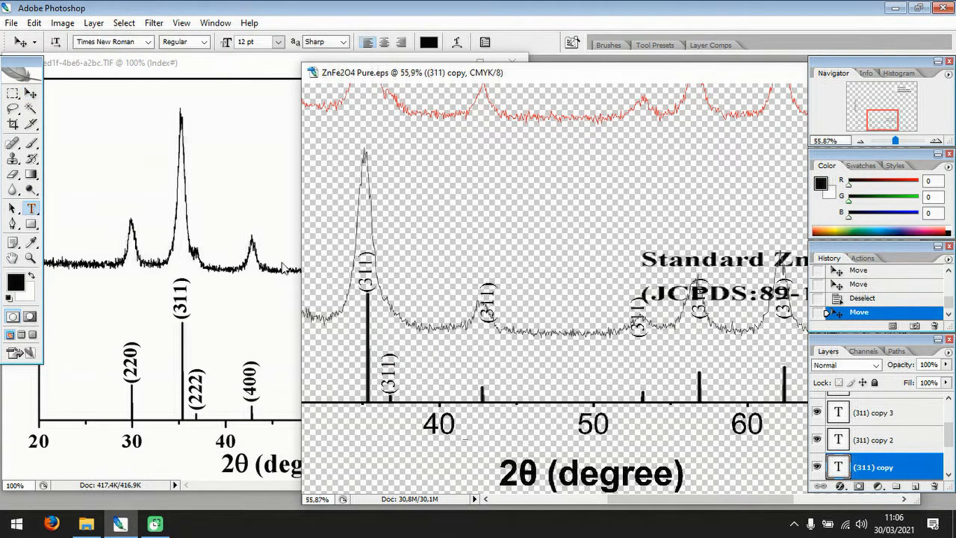
left_click(390, 373)
left_click_drag(390, 369, 390, 386)
key("BackSpace")
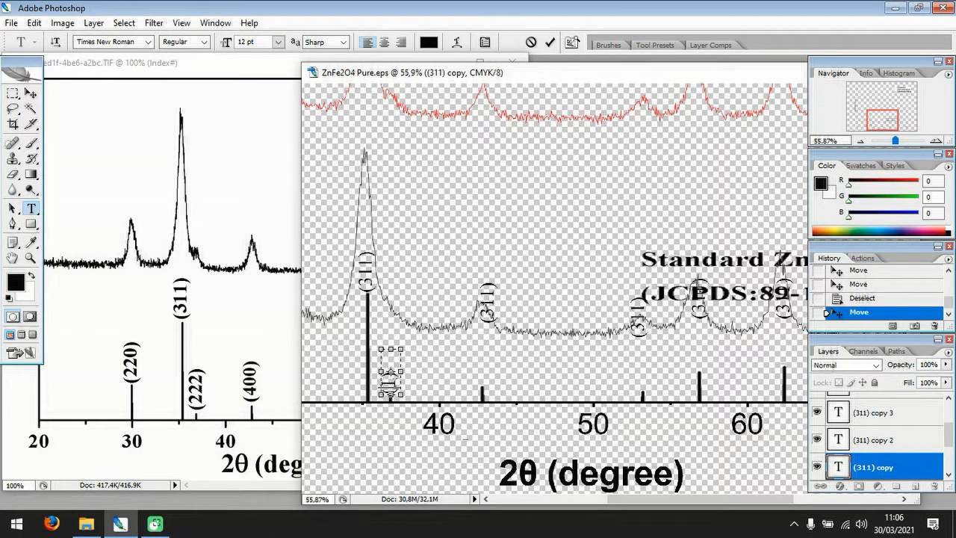
type("222")
Commit the (222) text and move the next (311) copy above the peak line between 40 and 50 degrees.
left_click(31, 93)
left_click(493, 299)
left_click_drag(493, 295, 488, 357)
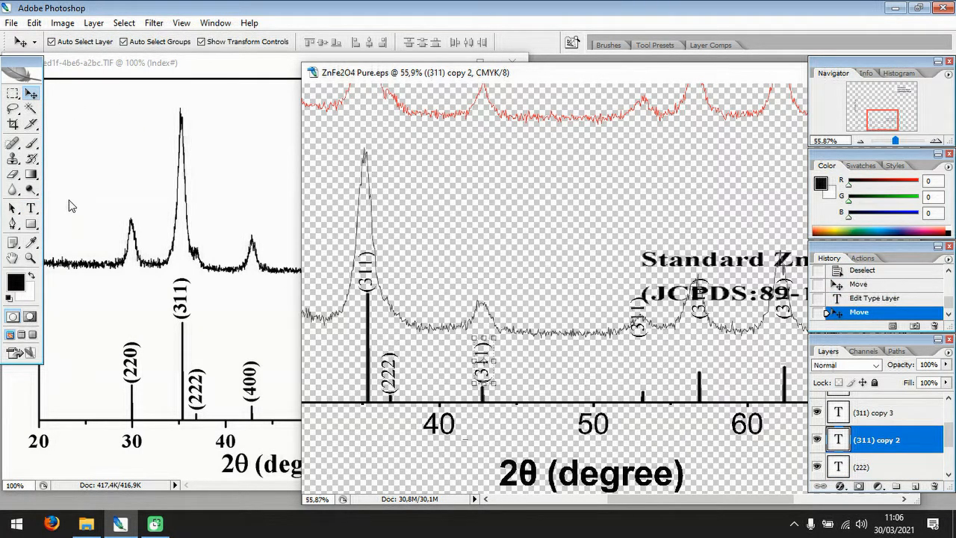
Change the text of the (311) copy above the peak line between 40 and 50 degrees to (400).
left_click(31, 207)
left_click(482, 360)
left_click_drag(484, 357, 483, 378)
left_click(483, 357)
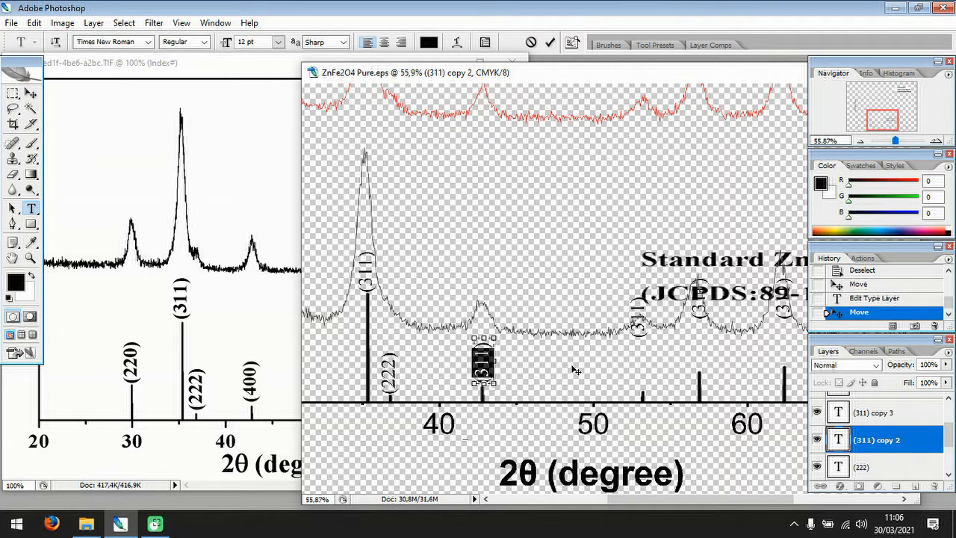
type("4")
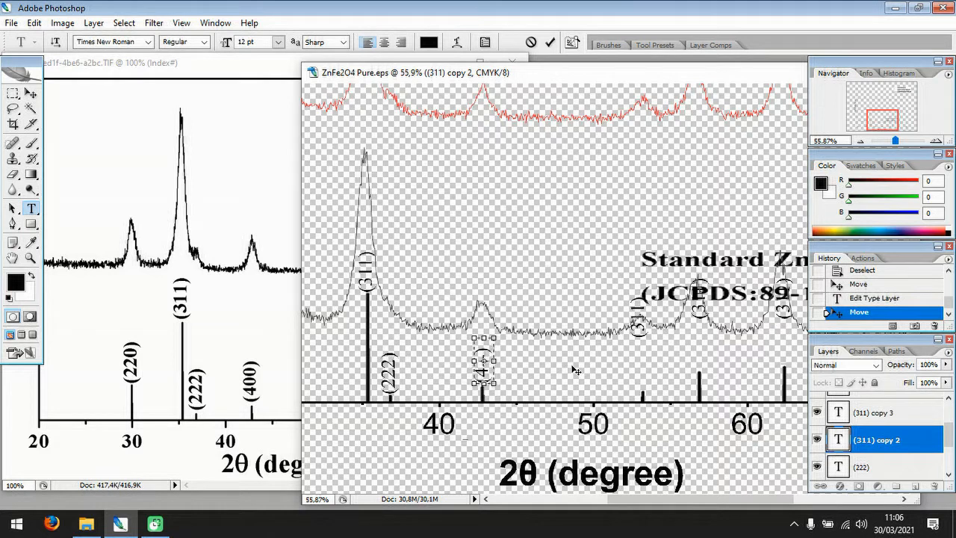
key("BackSpace")
key("BackSpace")
type("00")
left_click(31, 93)
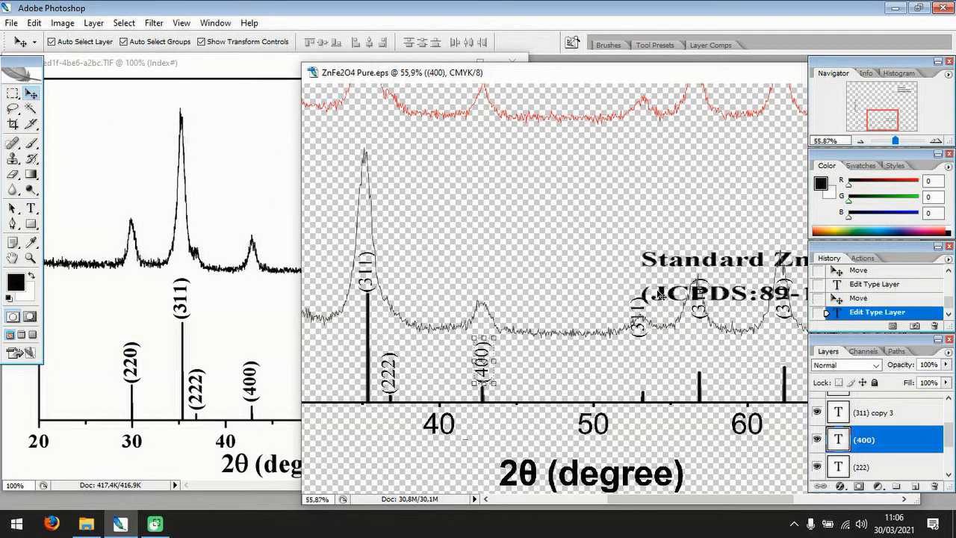
Move the next (311) copy above the short peak line past 50 degrees and shift the reference window to reveal its higher-angle labels.
left_click_drag(640, 338, 643, 385)
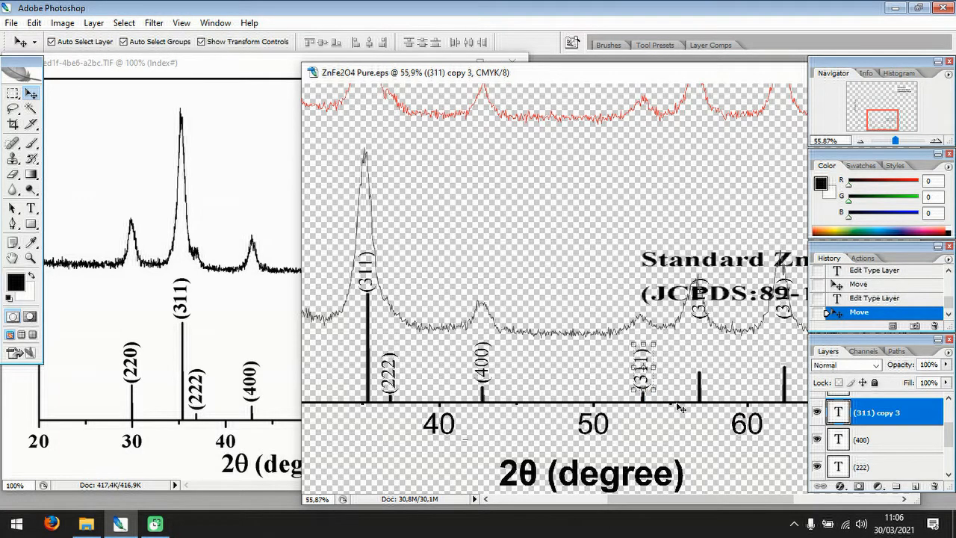
left_click(27, 211)
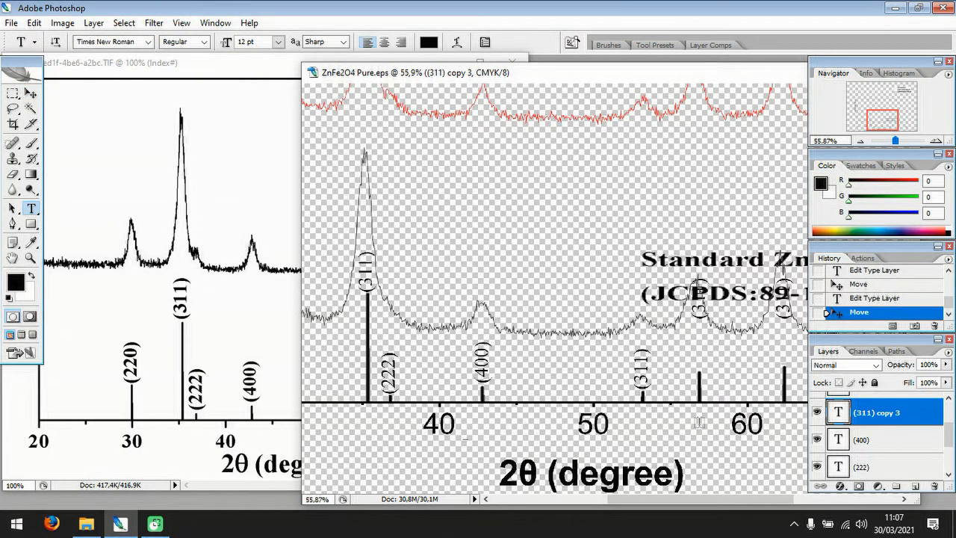
left_click_drag(642, 354, 643, 382)
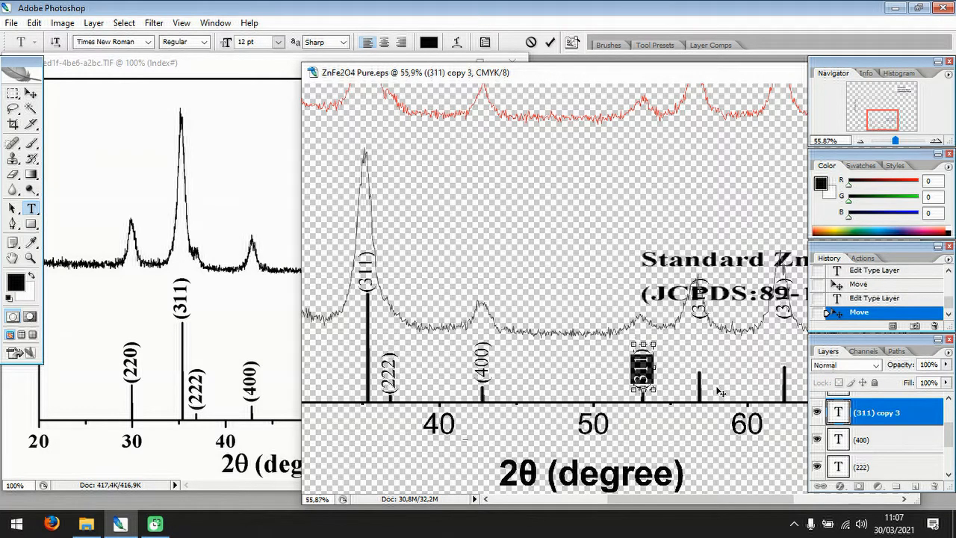
left_click_drag(239, 66, 55, 68)
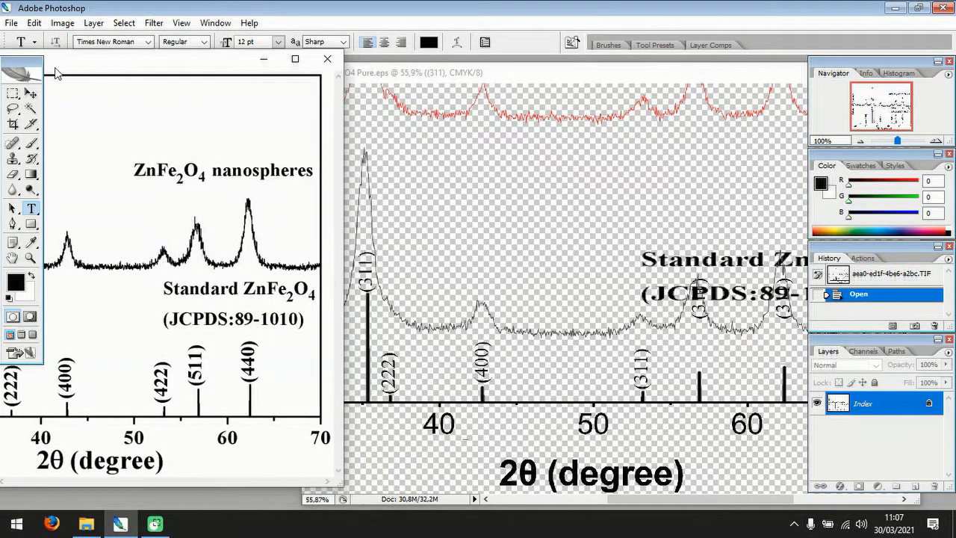
Change the text of the (311) copy above the short peak line past 50 degrees to (422).
left_click(643, 378)
left_click(642, 373)
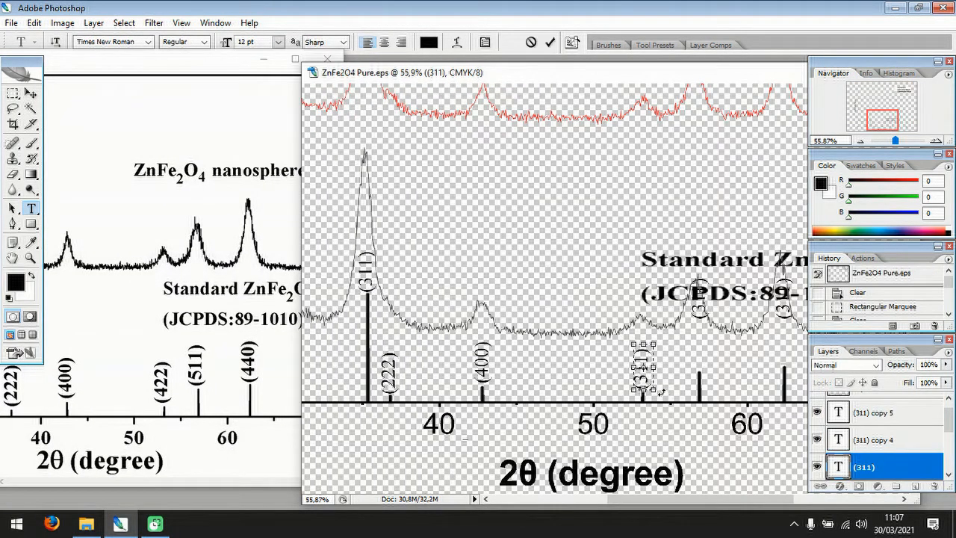
key("BackSpace")
key("Delete")
type("422")
left_click(31, 93)
Move the next (311) copy above the peak line just before 60 degrees and change its text to (511).
left_click(704, 316)
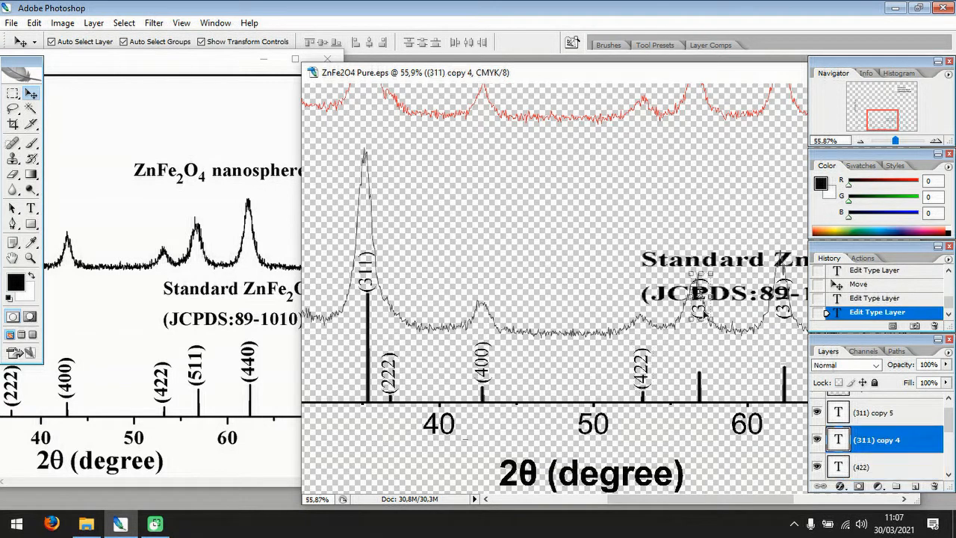
left_click_drag(699, 307, 709, 368)
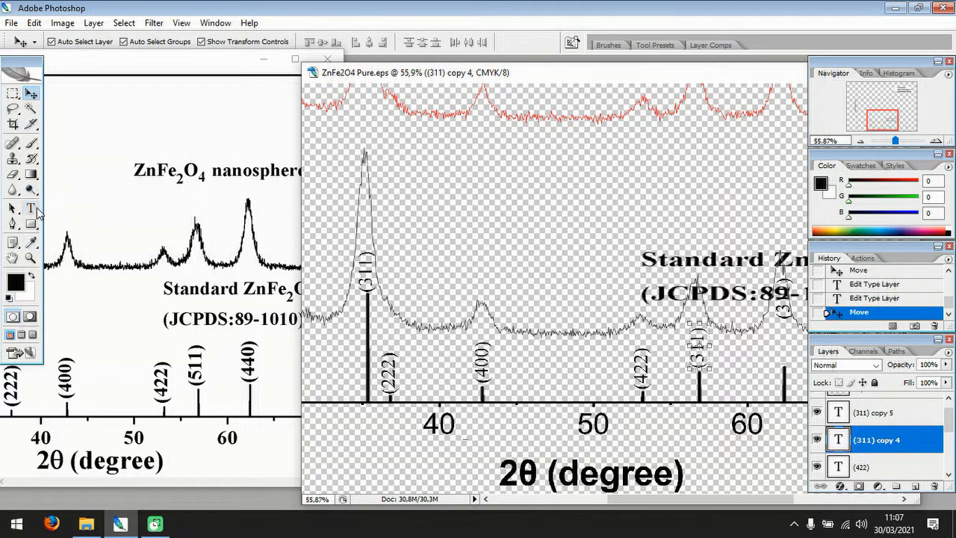
left_click(31, 209)
left_click_drag(695, 334, 697, 367)
key("BackSpace")
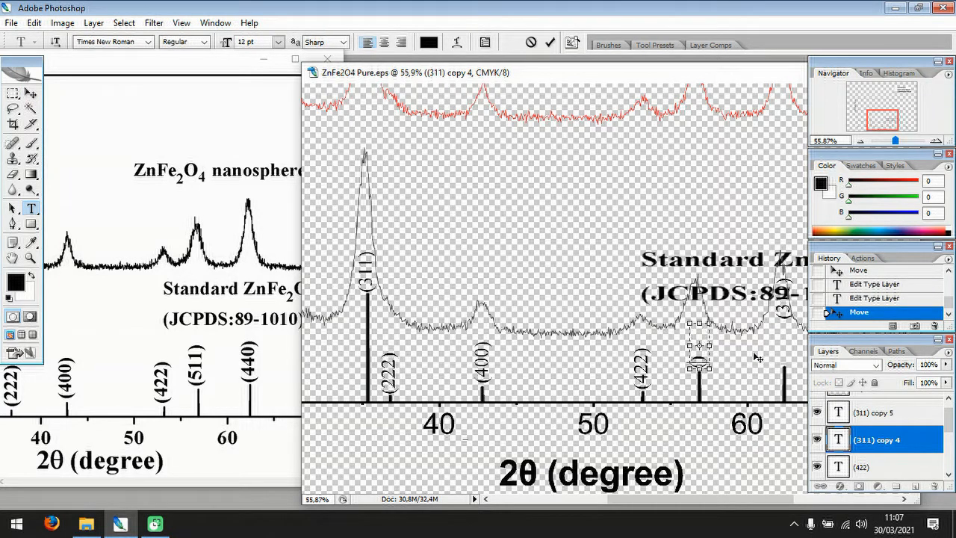
type("511")
type("11")
left_click(30, 93)
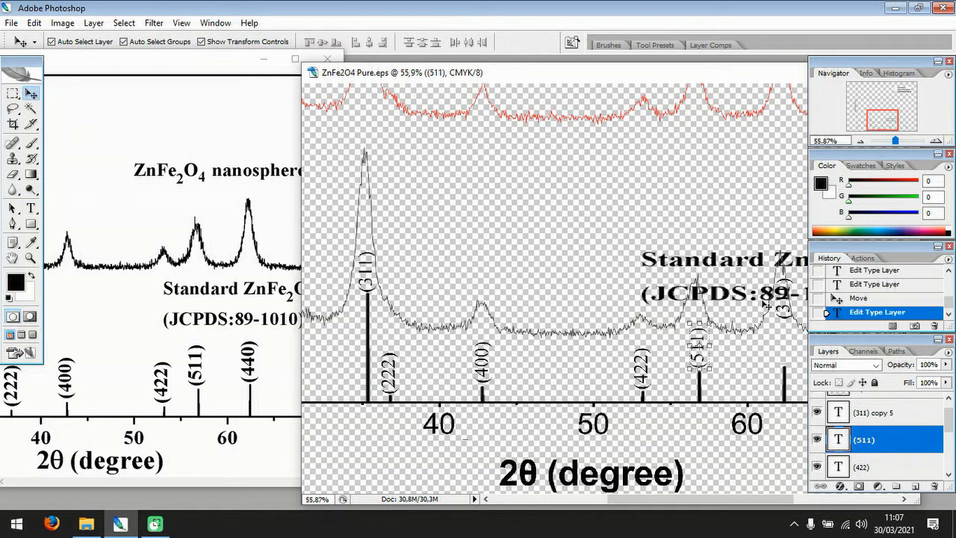
Move the last (311) copy above the peak line just past 60 degrees and change its text to (440).
left_click(786, 317)
left_click_drag(787, 312, 785, 358)
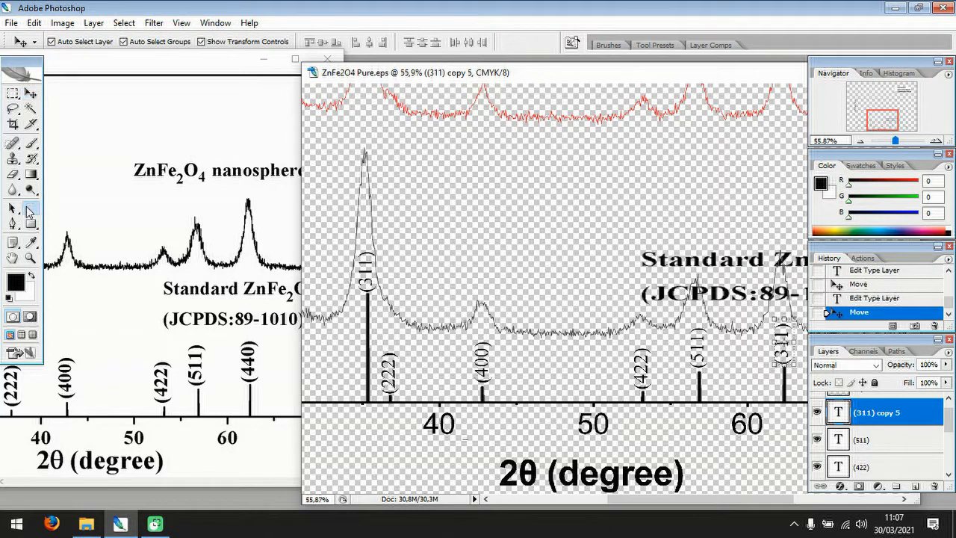
left_click(29, 209)
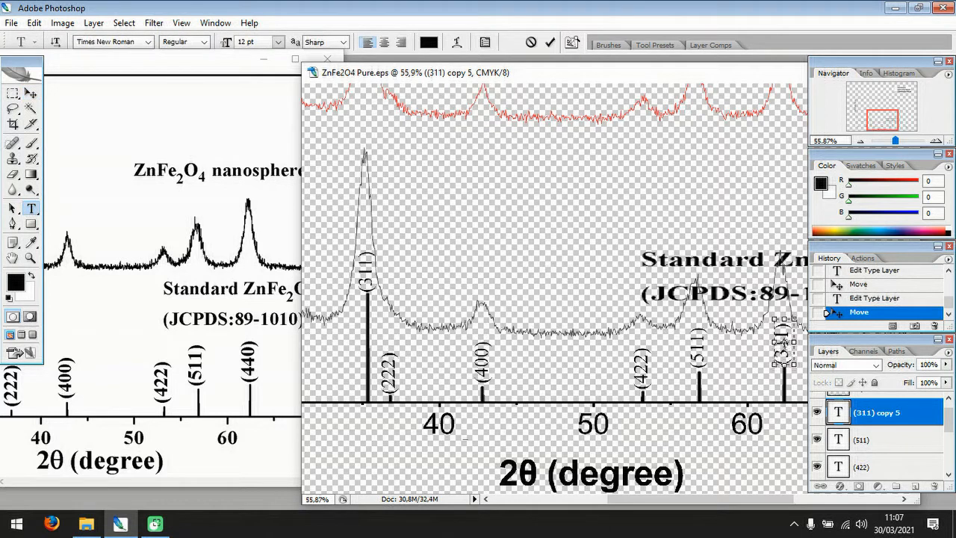
left_click_drag(782, 323, 784, 359)
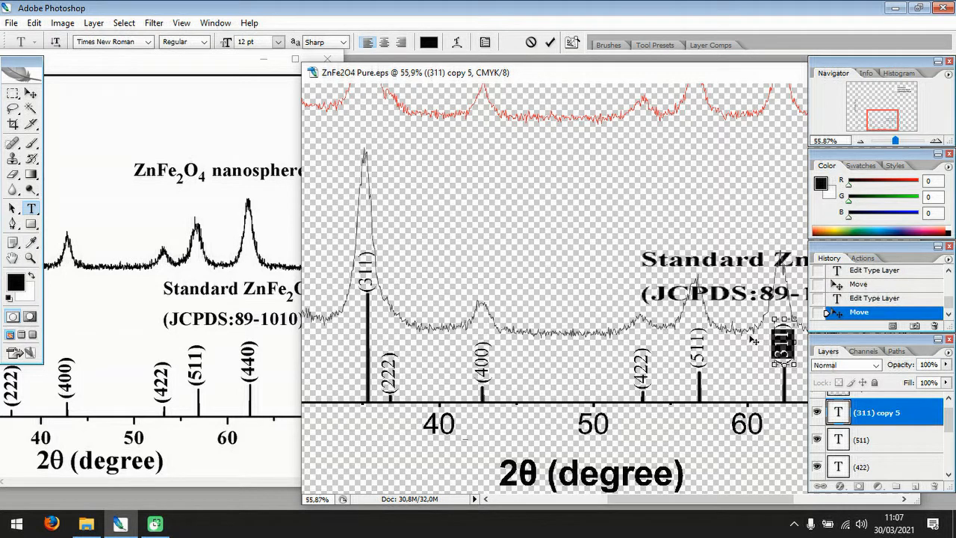
type("(440)")
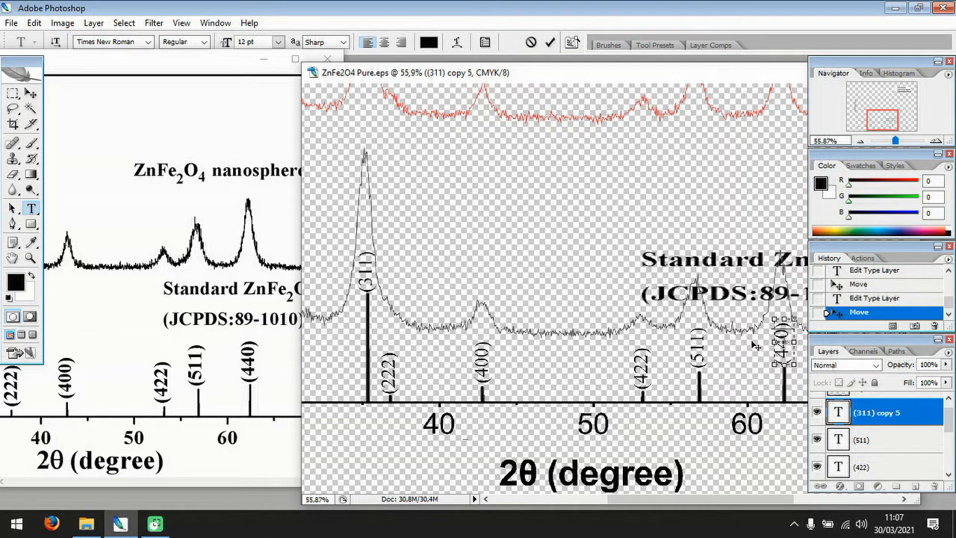
left_click(31, 93)
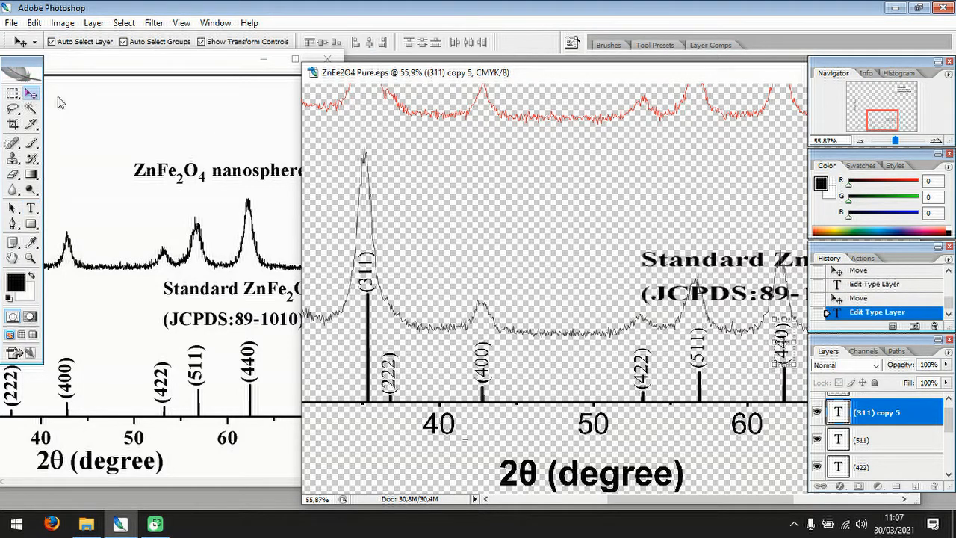
Reposition and widen the graph window and examine the peak labels along the whole axis at different zoom levels.
left_click_drag(543, 75, 366, 41)
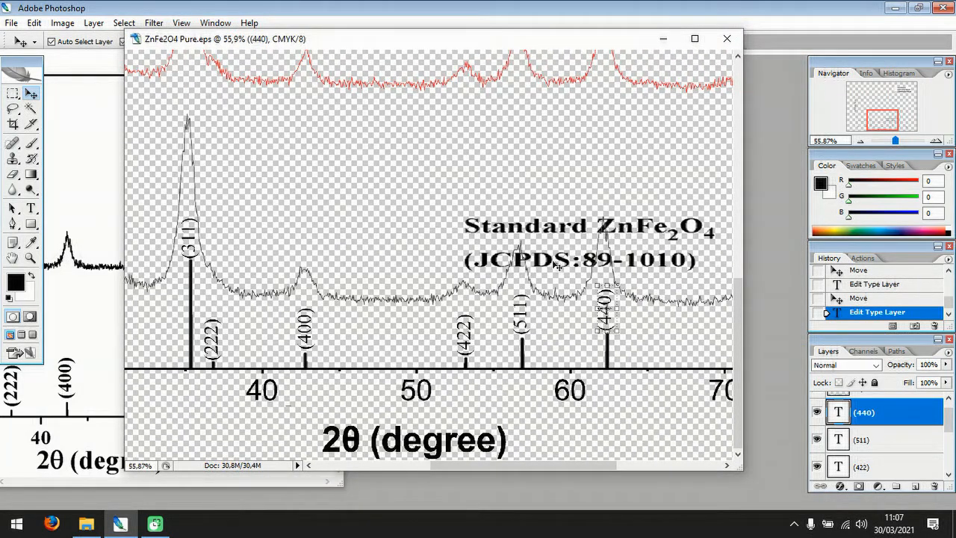
left_click_drag(746, 273, 793, 273)
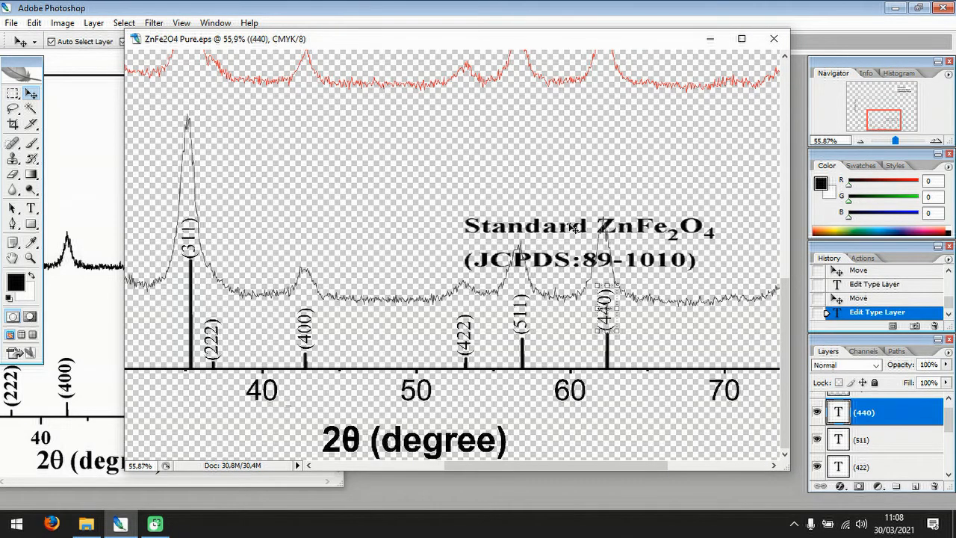
scroll(574, 228, "down", 3)
scroll(574, 228, "down", 2)
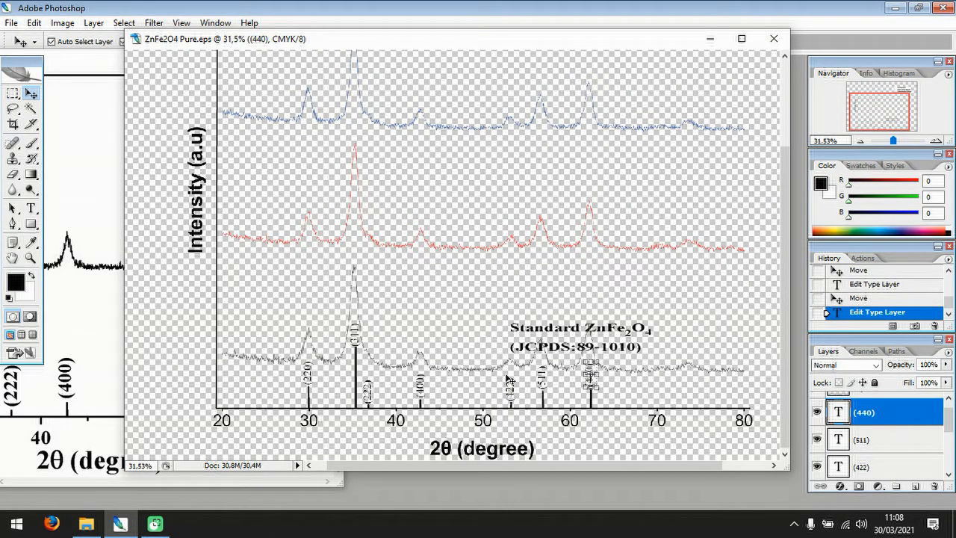
scroll(688, 407, "up", 3)
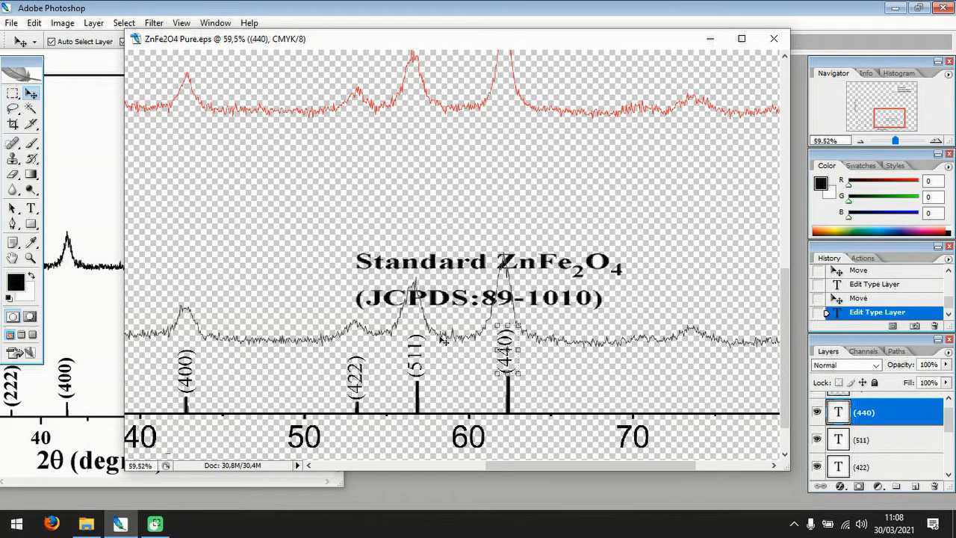
scroll(444, 334, "down", 5)
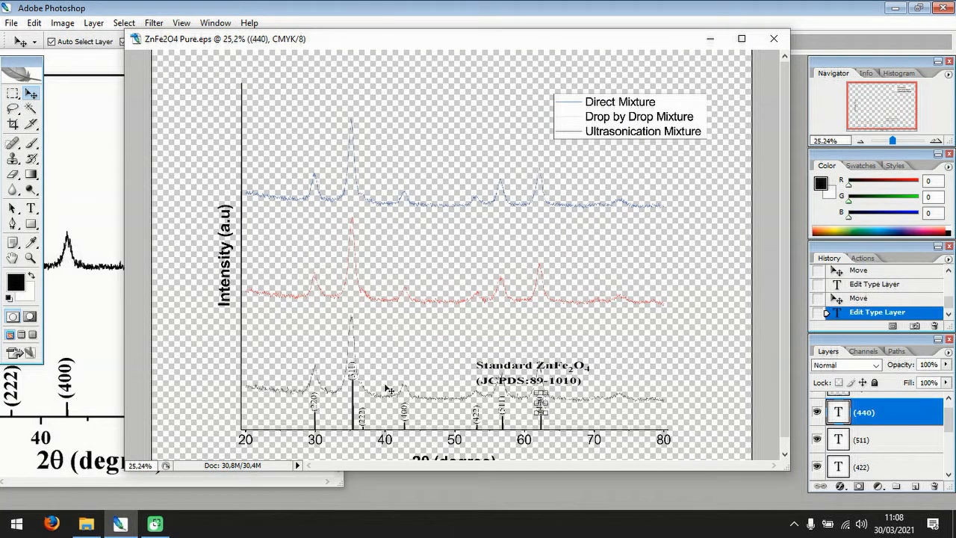
scroll(377, 392, "up", 2)
scroll(377, 393, "up", 2)
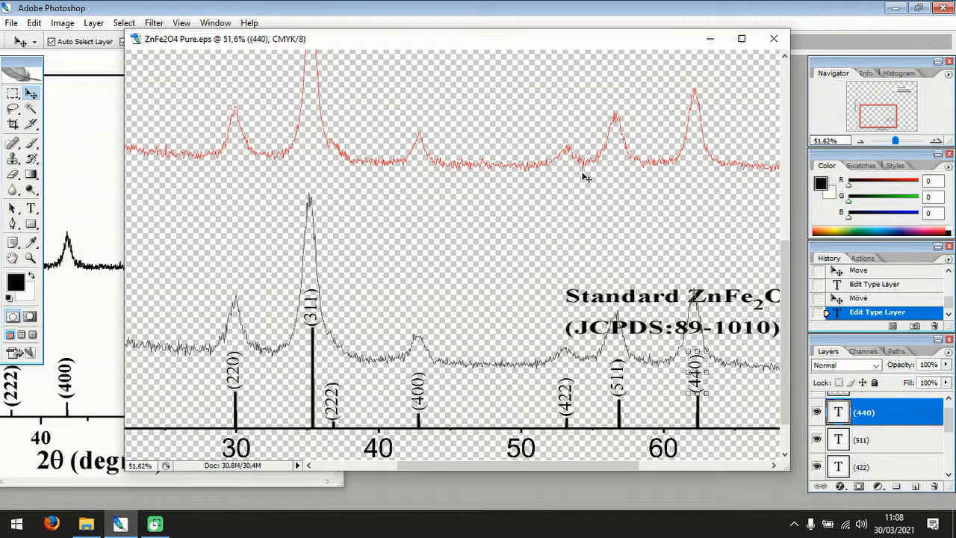
left_click_drag(441, 49, 410, 97)
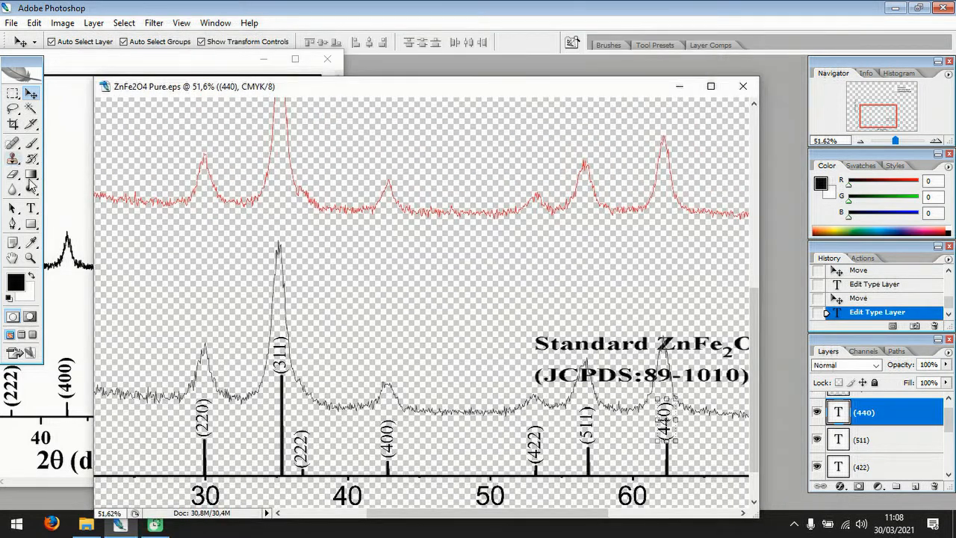
Set the (440) label's font to Arial and its size to 11 pt.
left_click(31, 209)
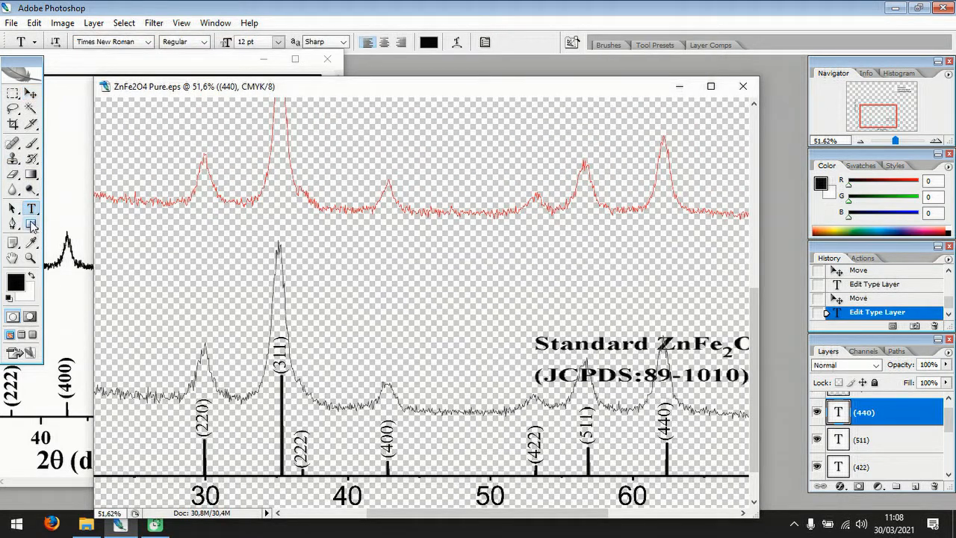
left_click(148, 43)
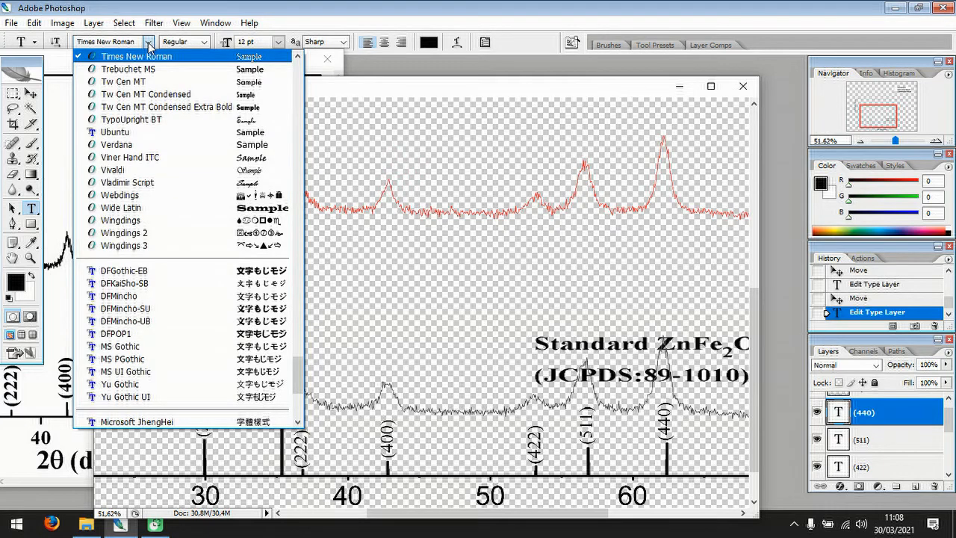
left_click_drag(304, 369, 303, 59)
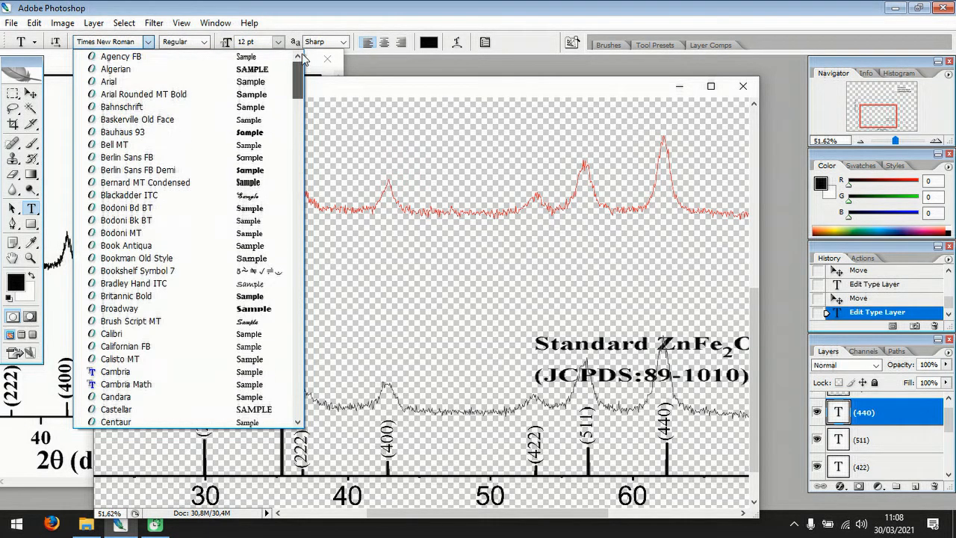
left_click(221, 82)
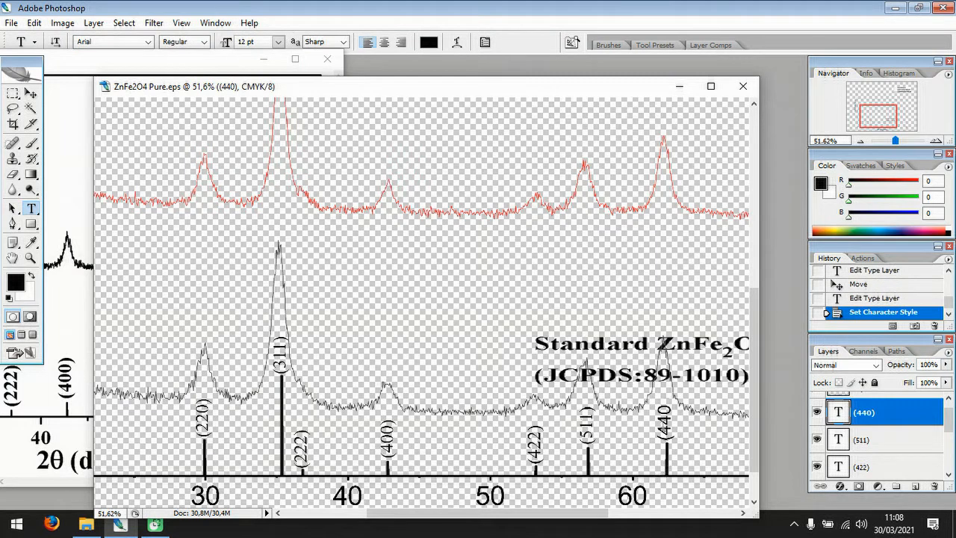
left_click(663, 422)
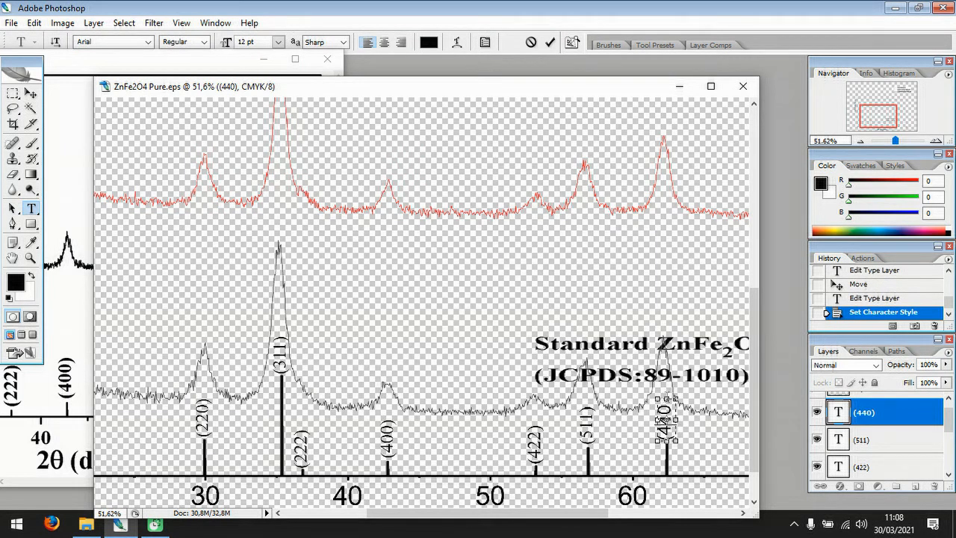
left_click_drag(667, 399, 669, 393)
key("ctrl+a")
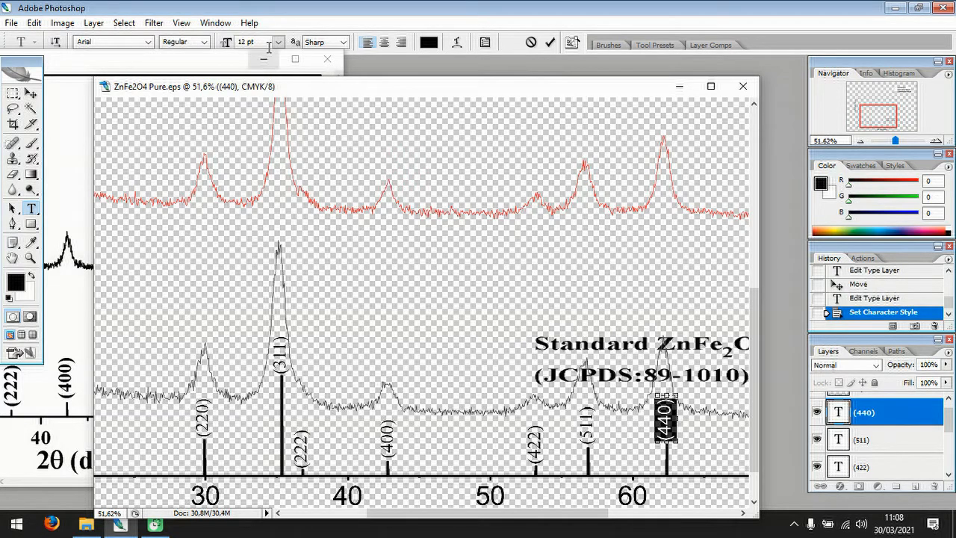
left_click(278, 42)
left_click(273, 139)
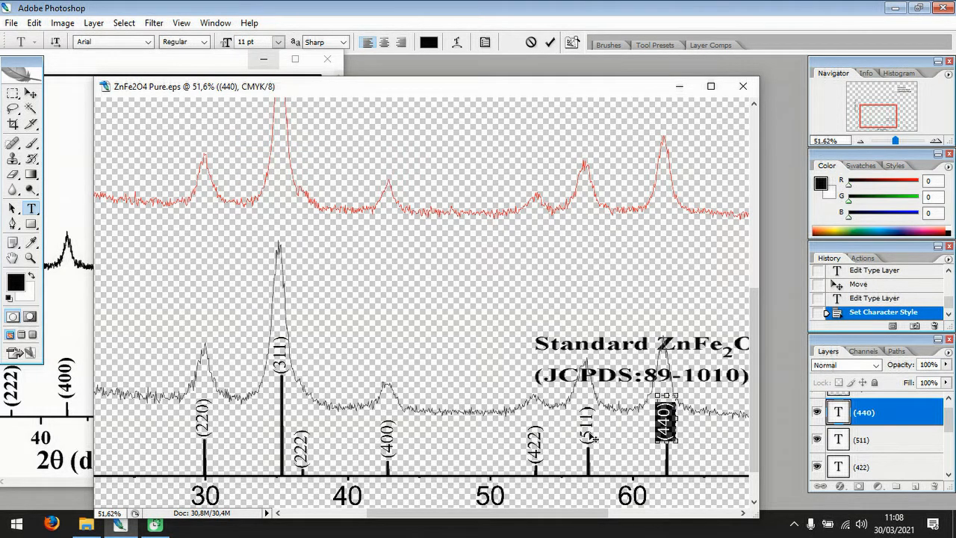
Select the peak label layers from (511) through (220) together and set their font size to 11 pt.
left_click(894, 442)
left_click_drag(949, 426, 952, 464)
left_click(870, 445, "shift")
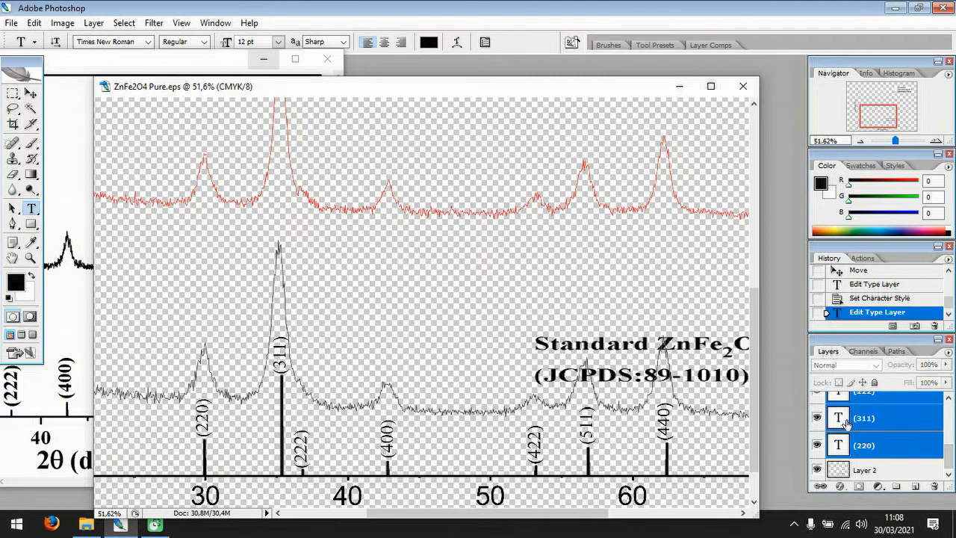
left_click(276, 43)
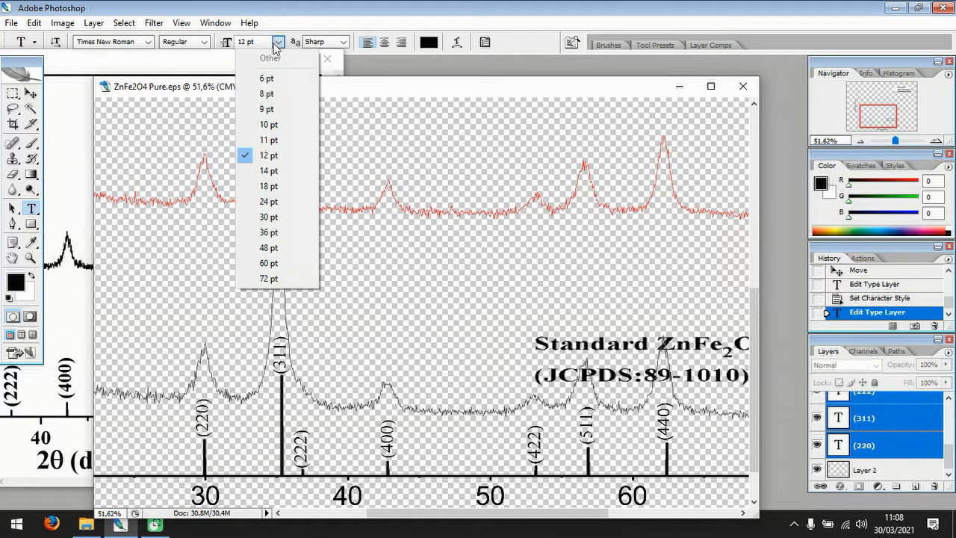
left_click(273, 139)
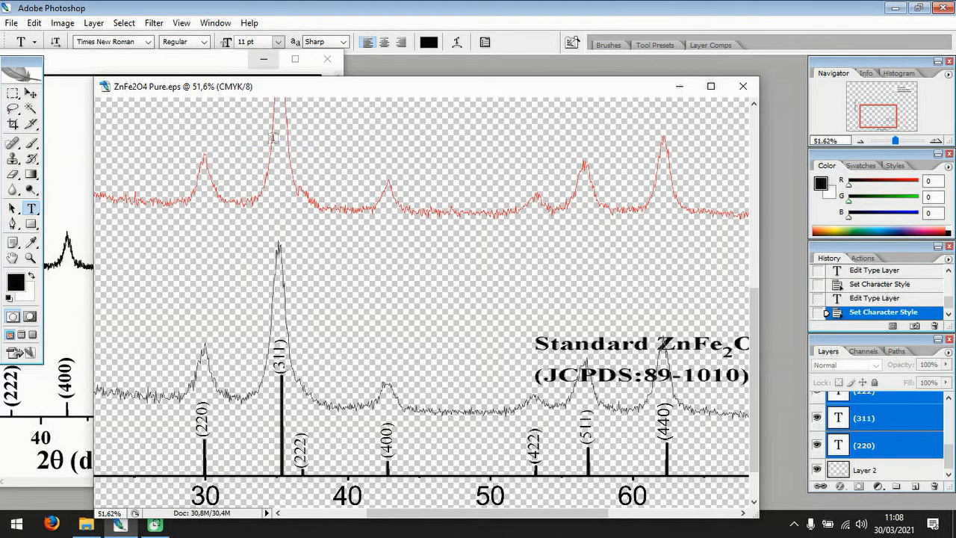
Set the font of the selected peak label layers to Arial and deselect them.
left_click(148, 42)
left_click_drag(298, 373, 309, 52)
left_click(183, 87)
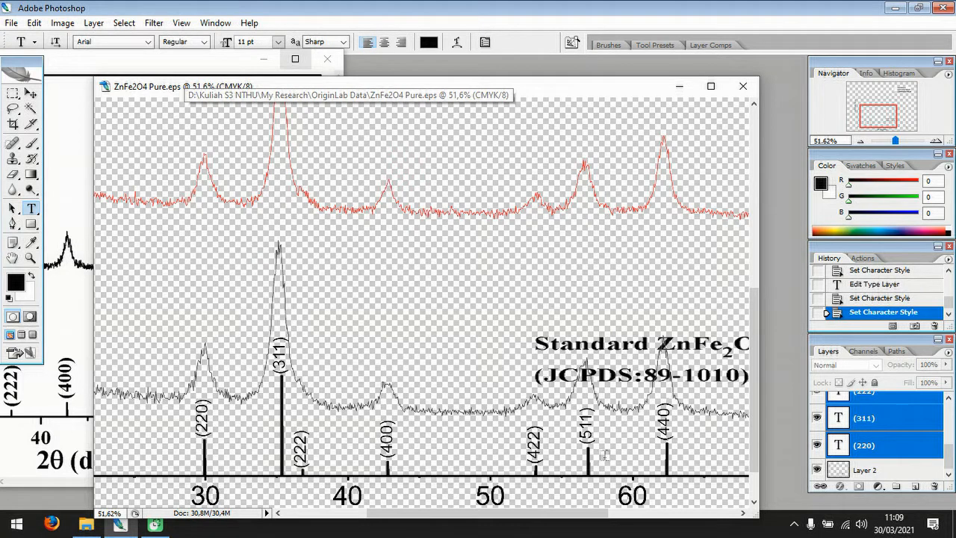
left_click_drag(561, 512, 594, 512)
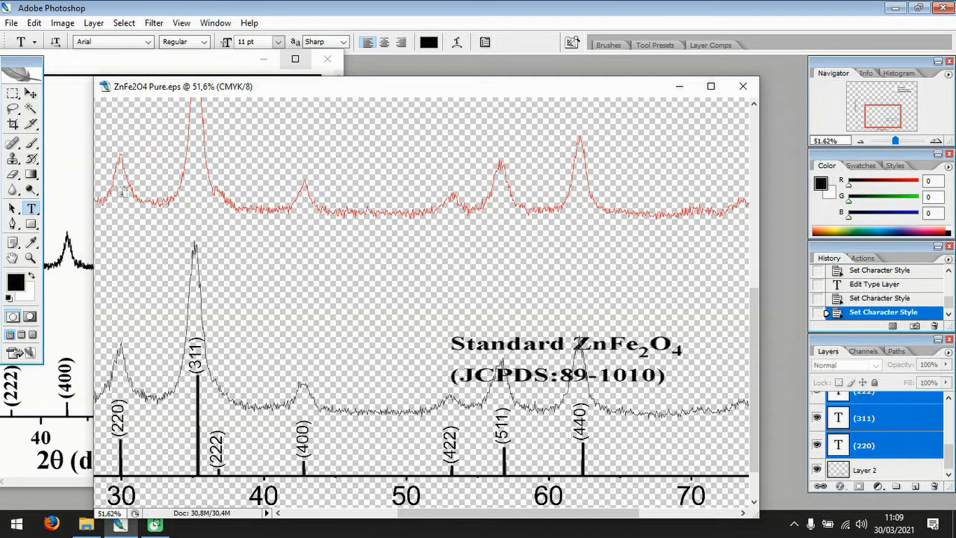
left_click(30, 92)
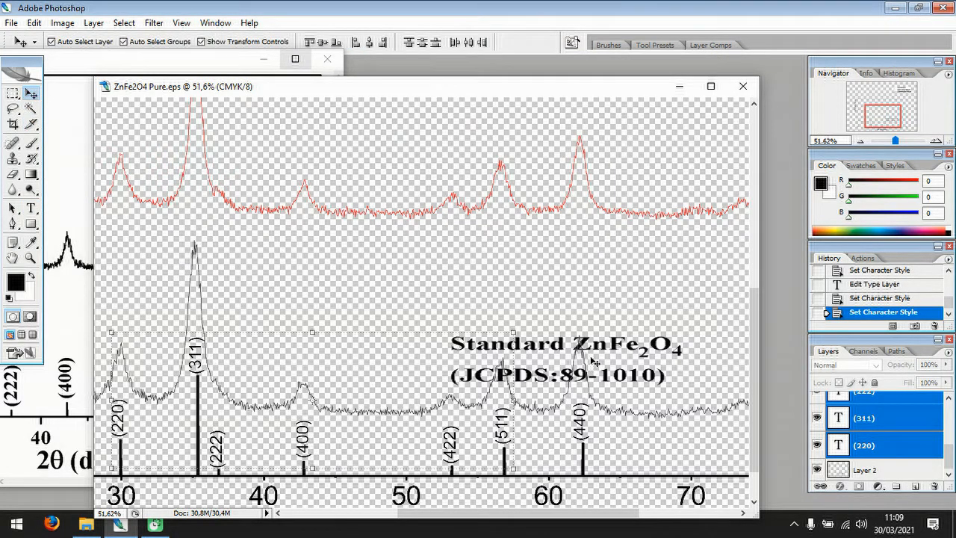
left_click(565, 320)
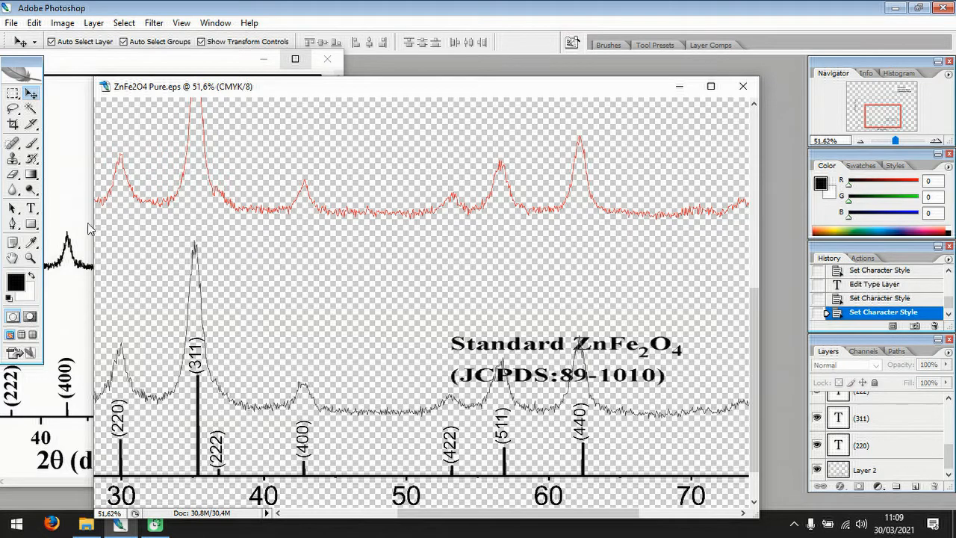
Create a wide, shallow text box between the red and black curves above the standard caption and set its font size to 12 pt.
left_click(30, 208)
left_click_drag(325, 258, 598, 292)
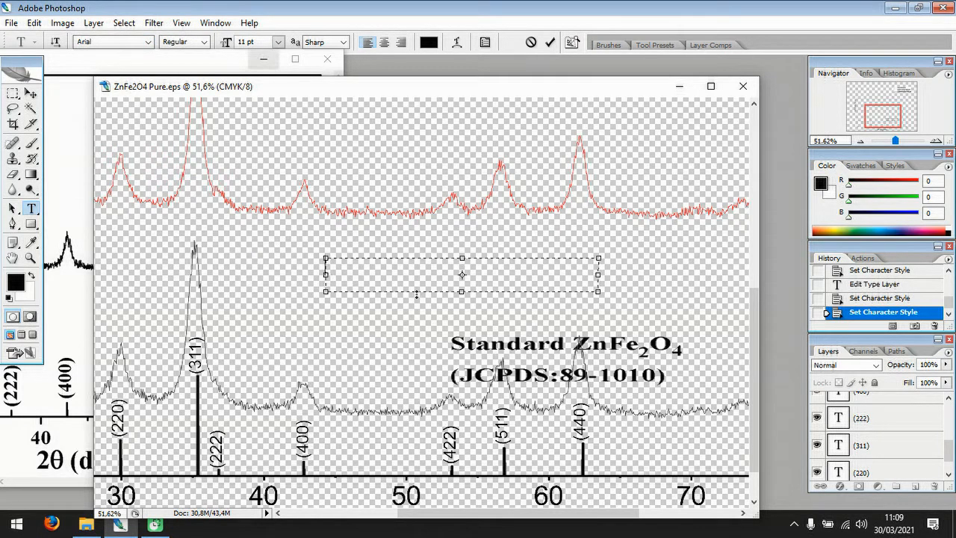
left_click(278, 42)
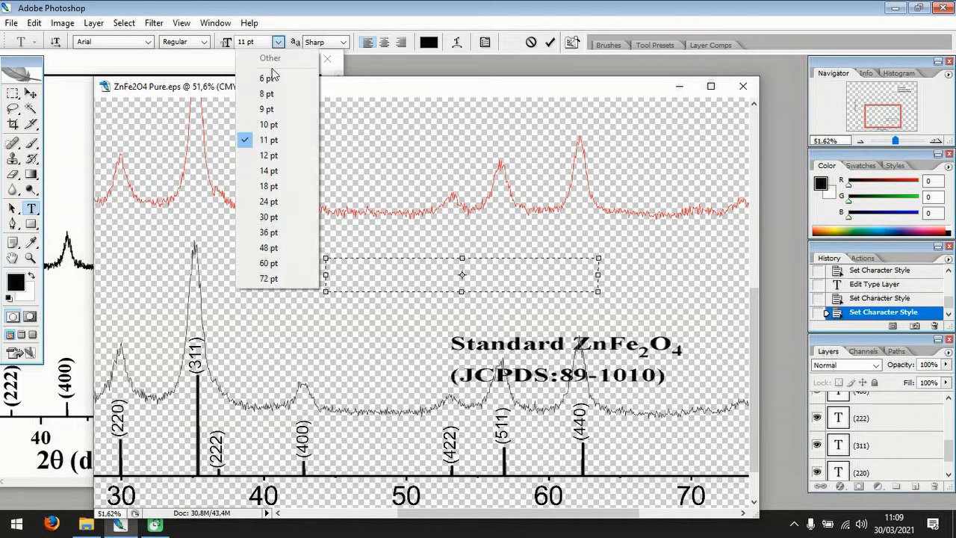
left_click(266, 154)
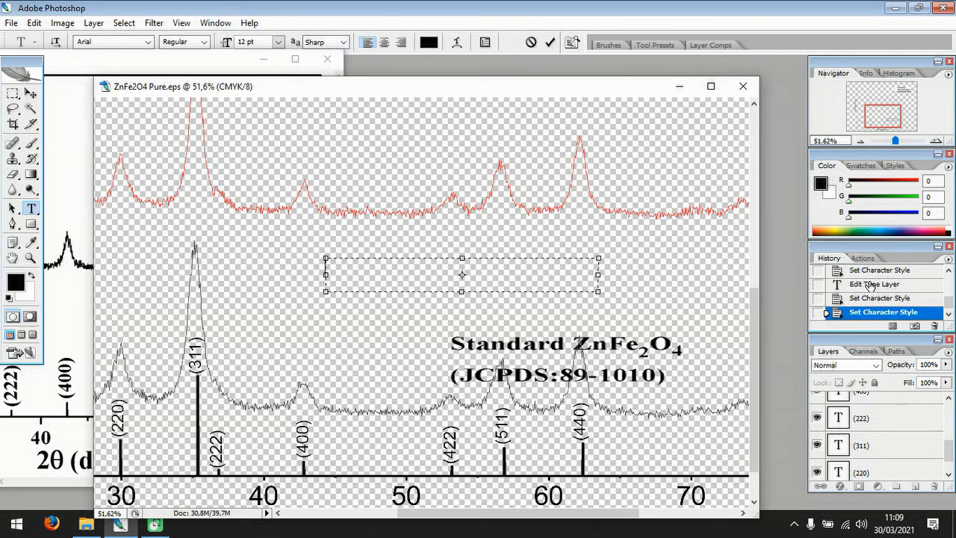
Show the Character palette, place it over the History palette and turn on Faux Bold for the new text.
left_click(214, 24)
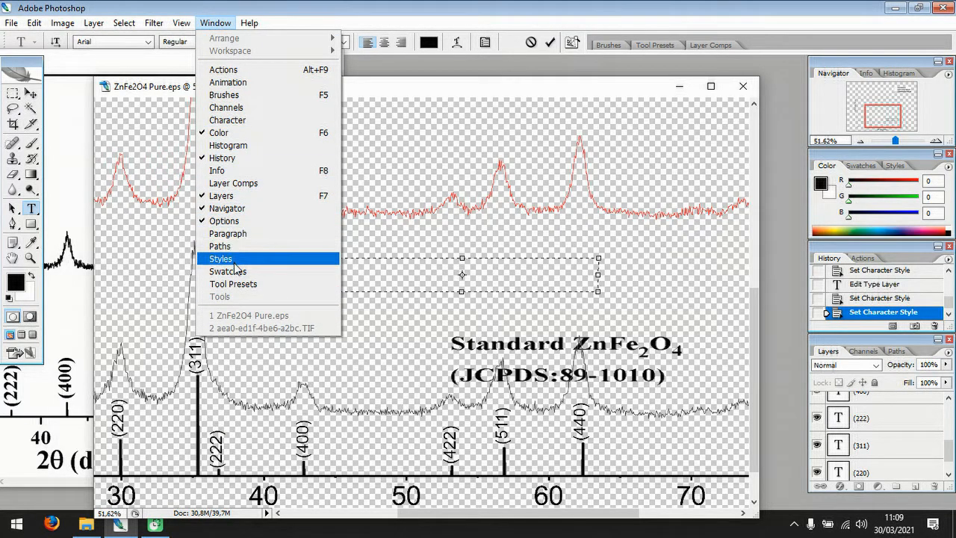
left_click(227, 119)
left_click_drag(677, 70, 806, 205)
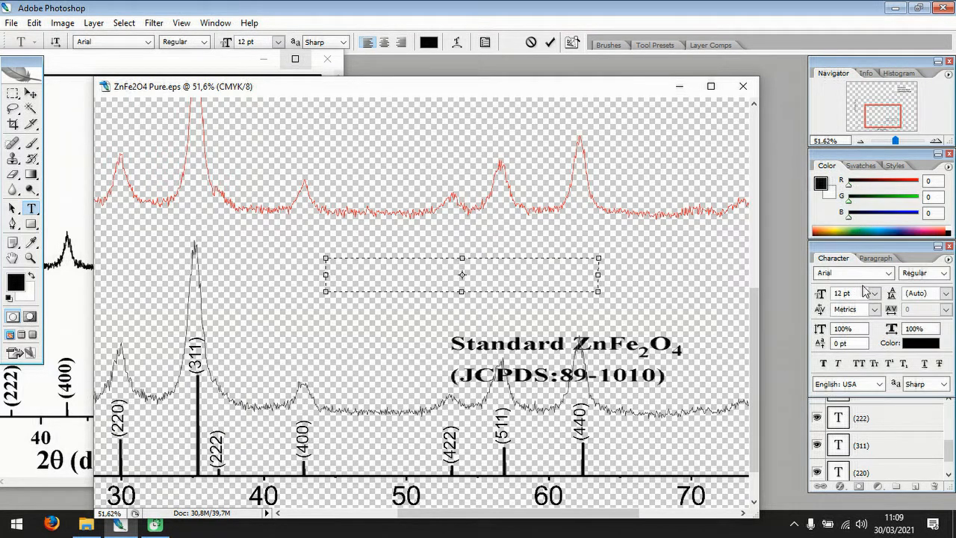
left_click(824, 363)
Enter the caption text "Standard ZnFe2O4" in the new text box.
type("S")
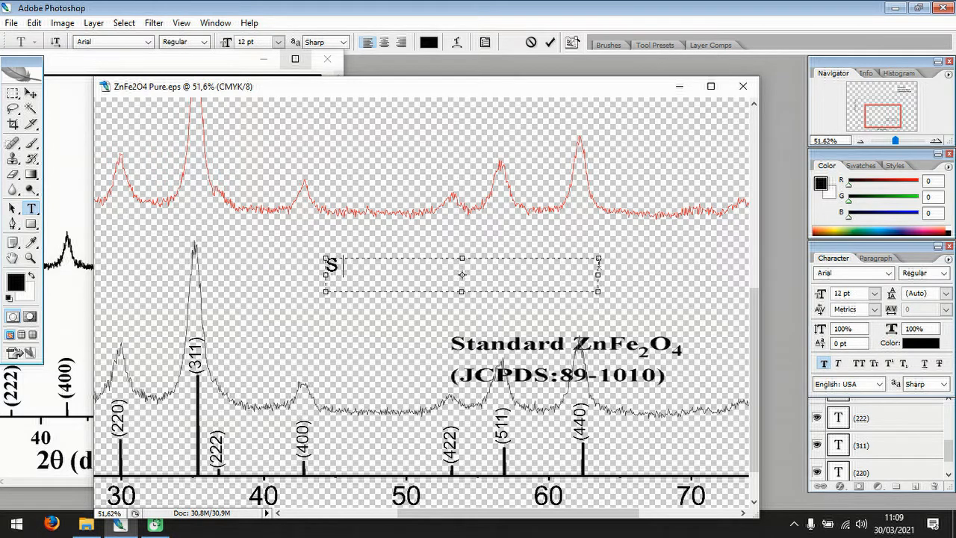
type("tandard")
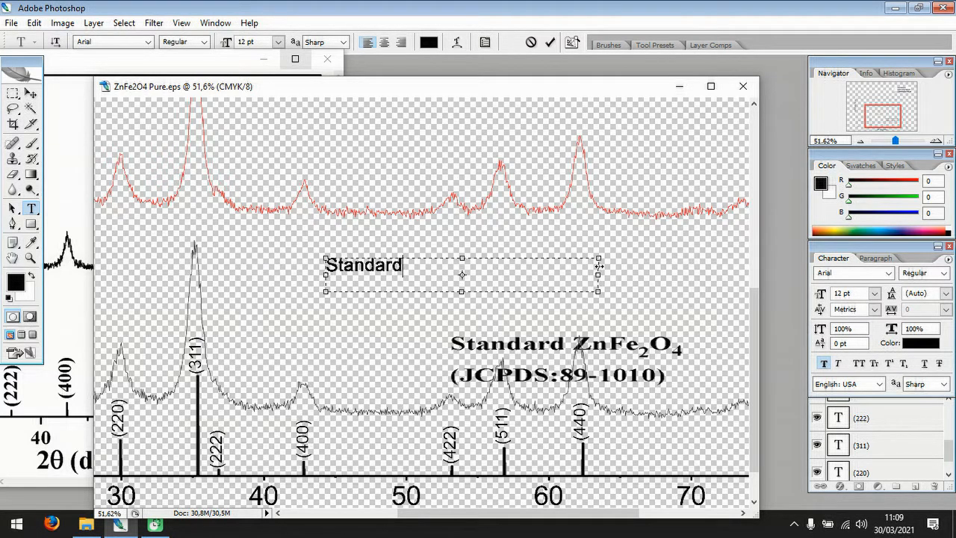
type(" ZnFe2O4")
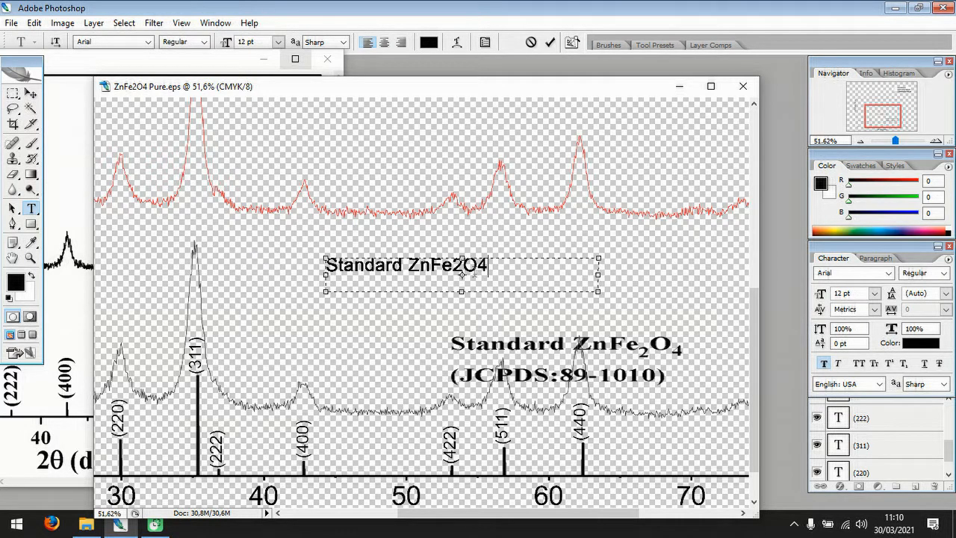
Format the 2 and 4 in the new caption's formula as subscripts and extend the text box slightly downward.
left_click_drag(463, 266, 451, 266)
left_click(904, 363)
left_click_drag(483, 266, 472, 266)
left_click(903, 364)
left_click(516, 277)
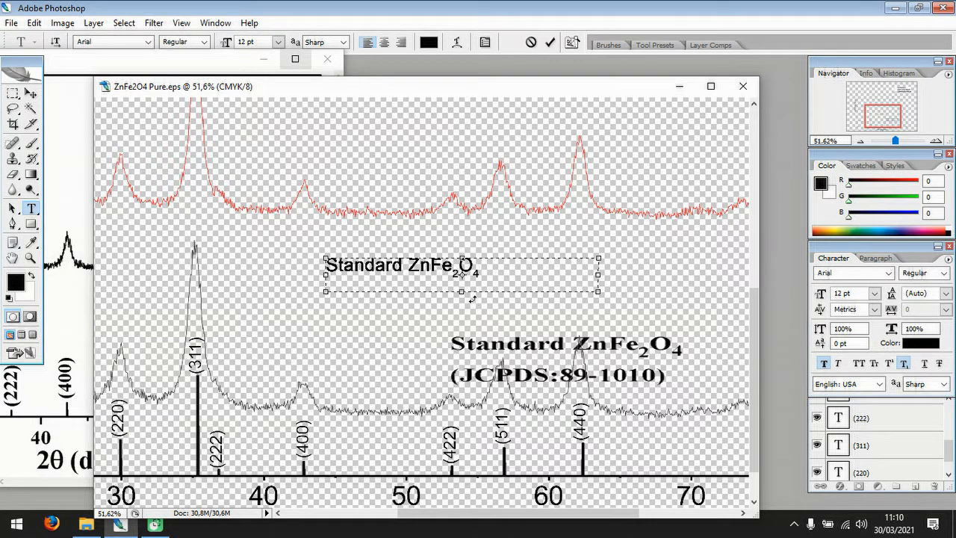
left_click_drag(461, 293, 463, 307)
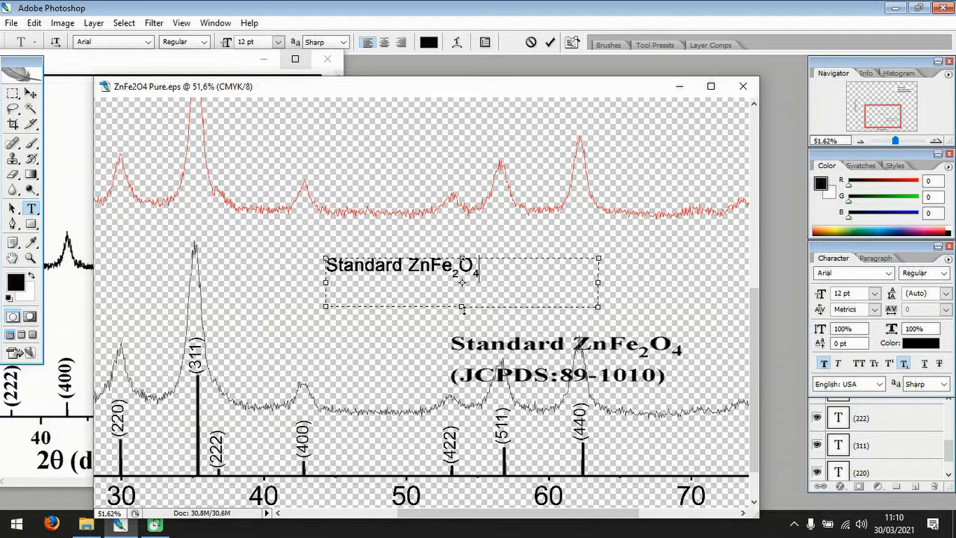
Shrink the text box to fit the new "Standard ZnFe2O4" caption and move it just above the axis, beyond the (440) peak label.
left_click_drag(464, 298, 468, 283)
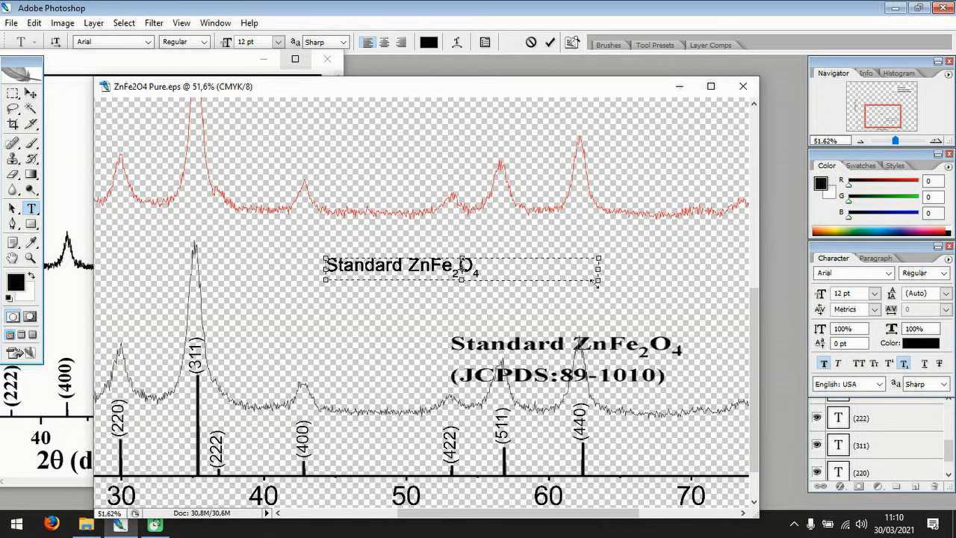
left_click_drag(601, 282, 486, 283)
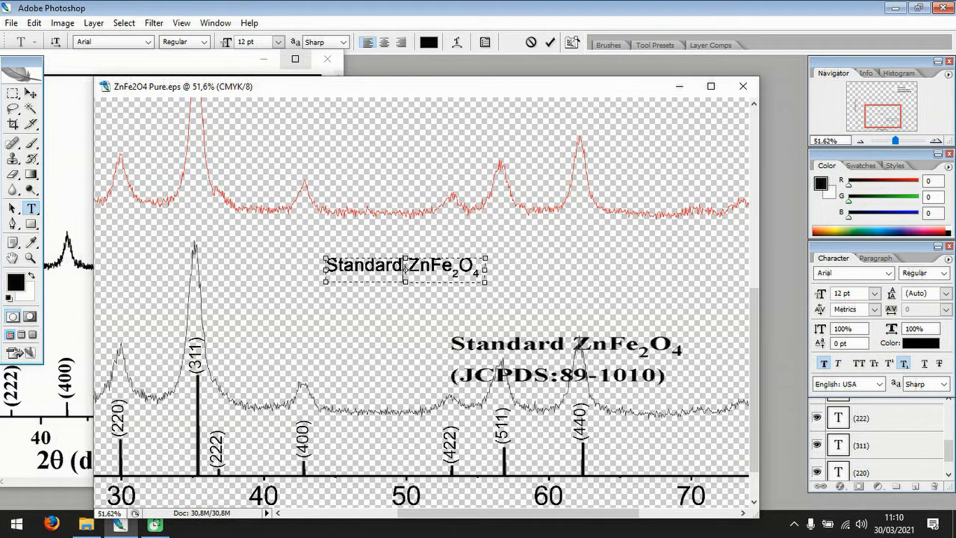
left_click(30, 93)
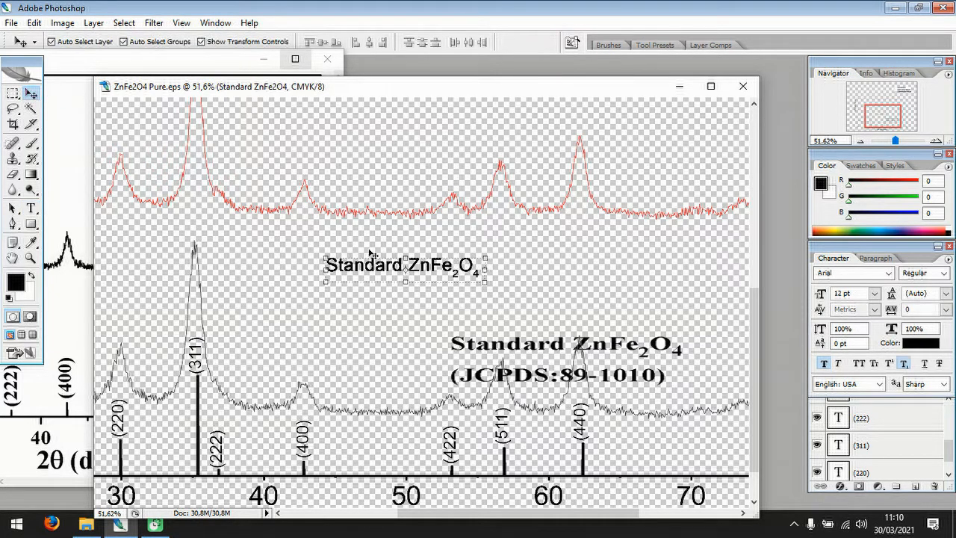
left_click_drag(386, 264, 653, 433)
left_click_drag(568, 514, 624, 514)
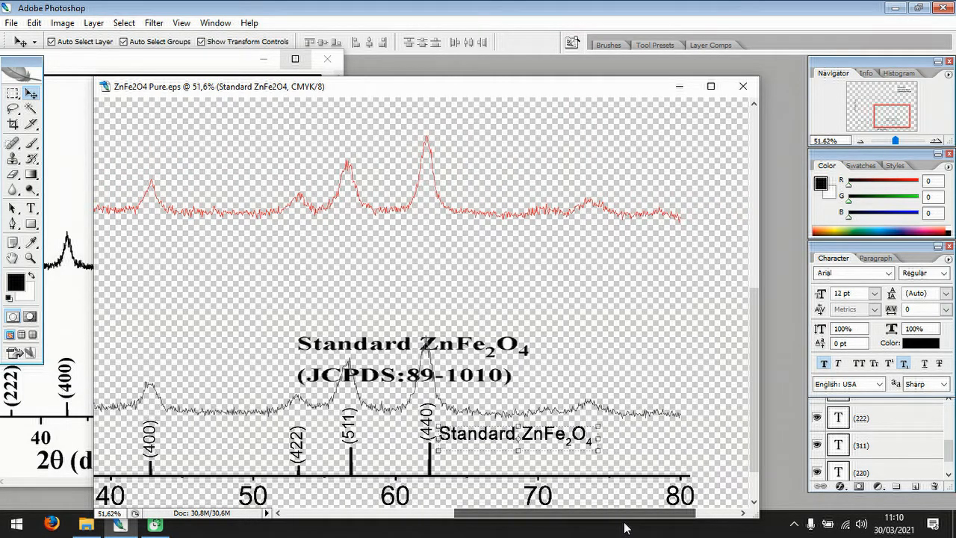
left_click_drag(549, 437, 581, 442)
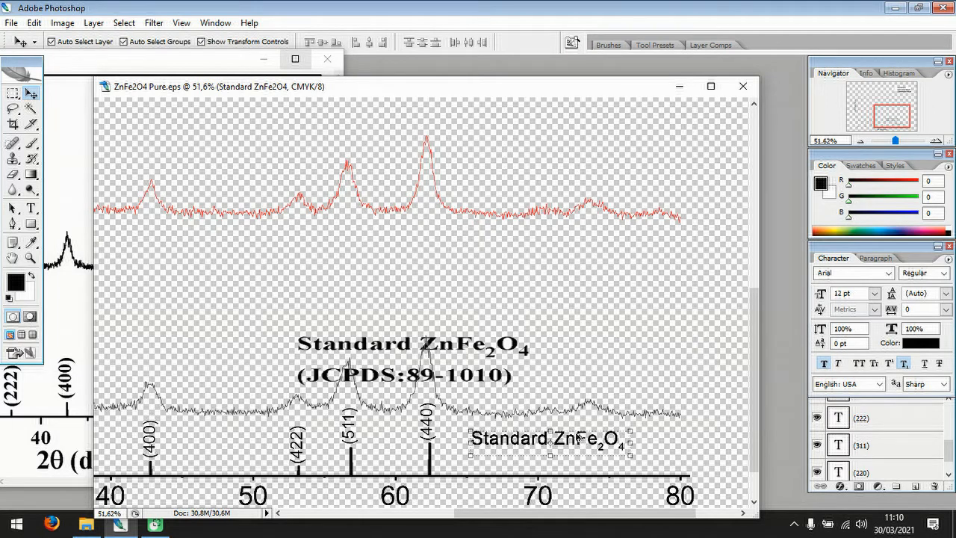
Duplicate the caption directly below itself and replace the copy's text with "(JCPDS: 89-1010".
left_click_drag(579, 441, 580, 462)
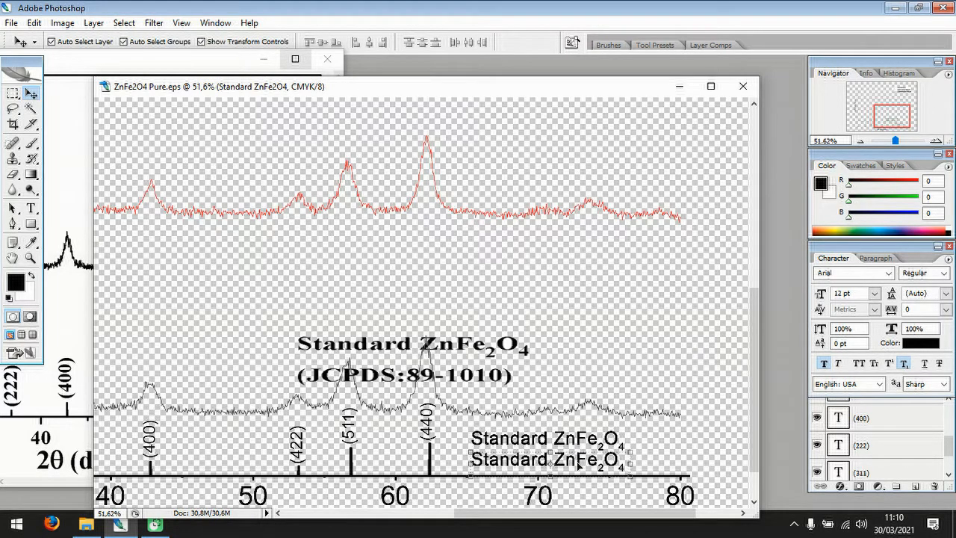
left_click(31, 208)
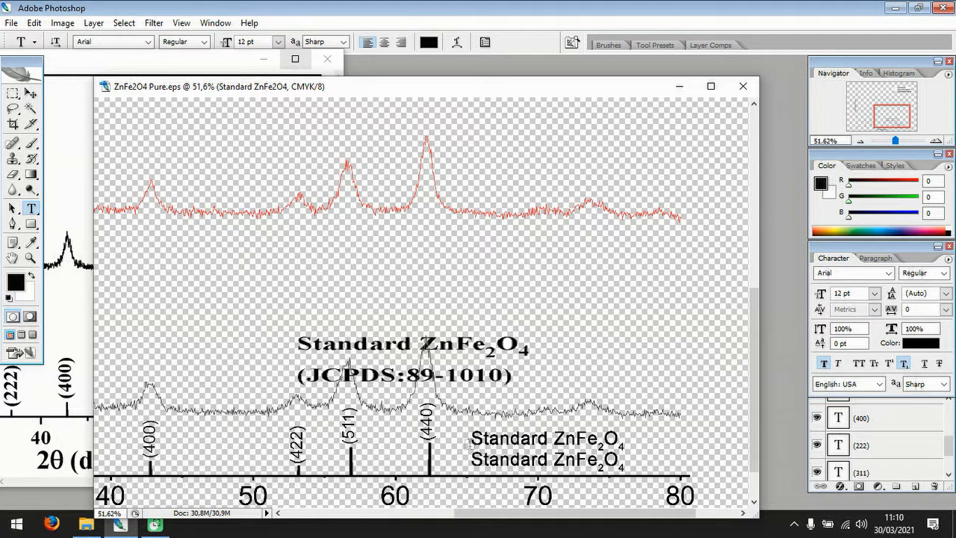
left_click(487, 460)
key("ctrl+a")
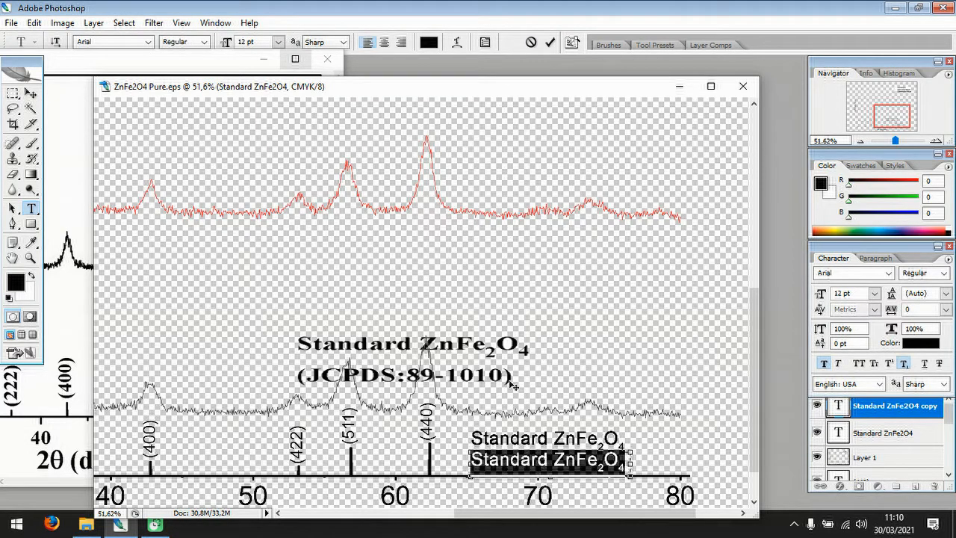
key("BackSpace")
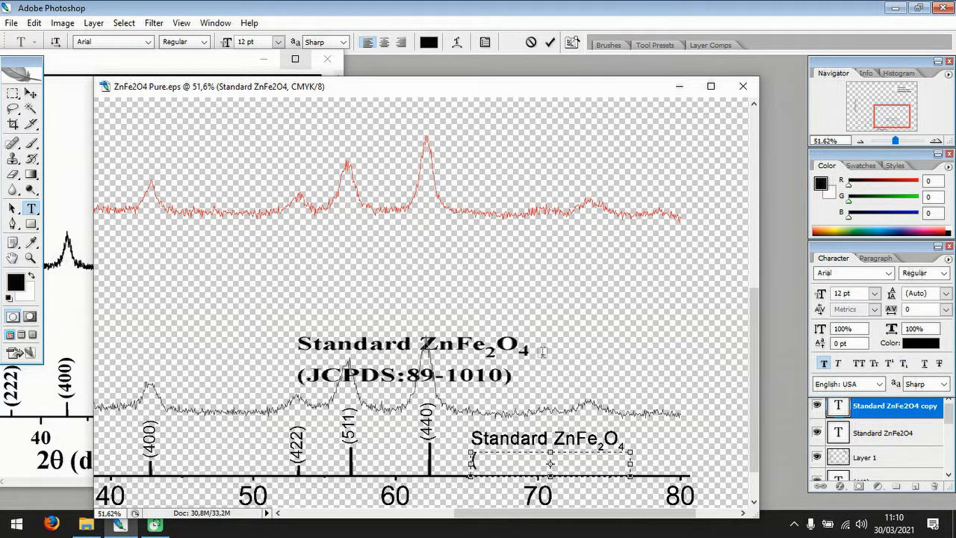
type("(JCPDS:")
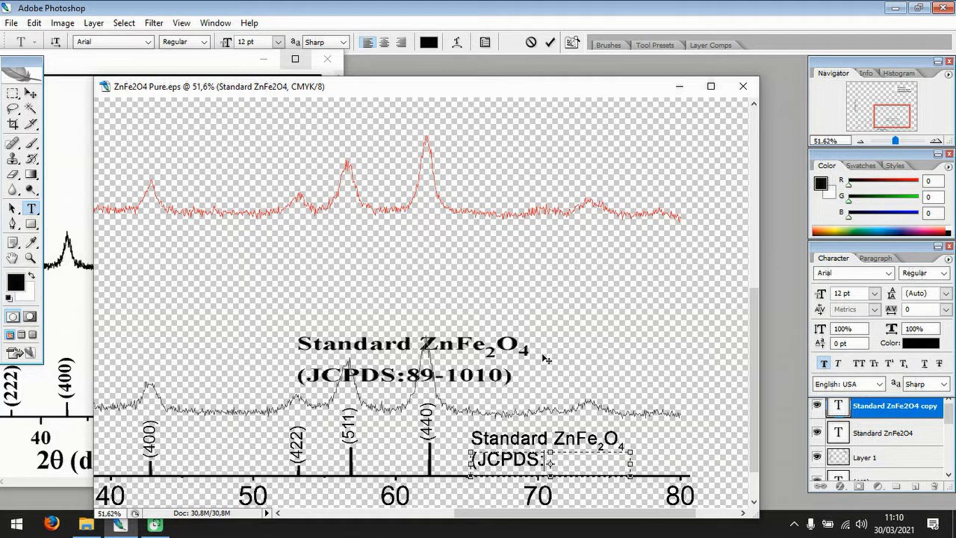
type(" 89")
type("-1-1")
type("010")
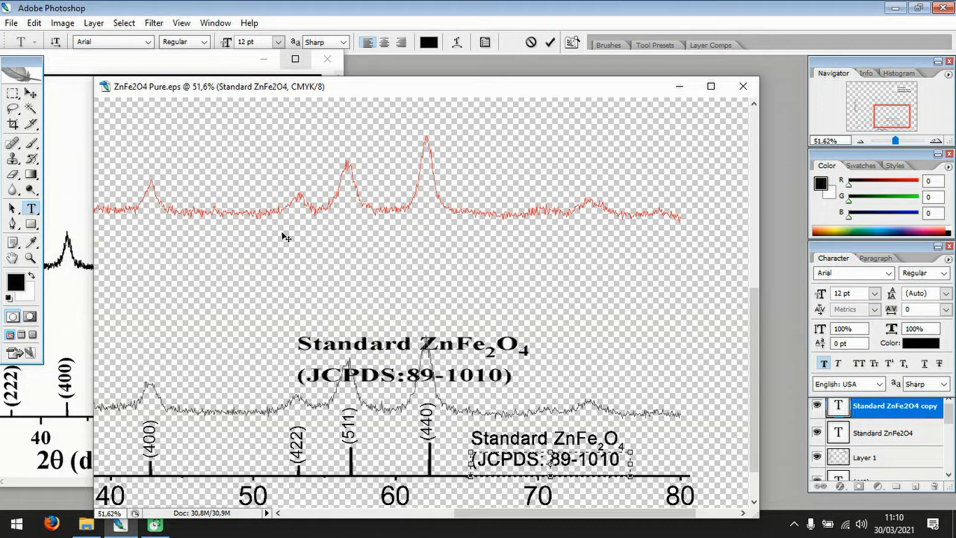
left_click(30, 93)
Try to delete the old bold two-line caption within a rectangular selection while the new caption's type layer is active.
left_click(14, 94)
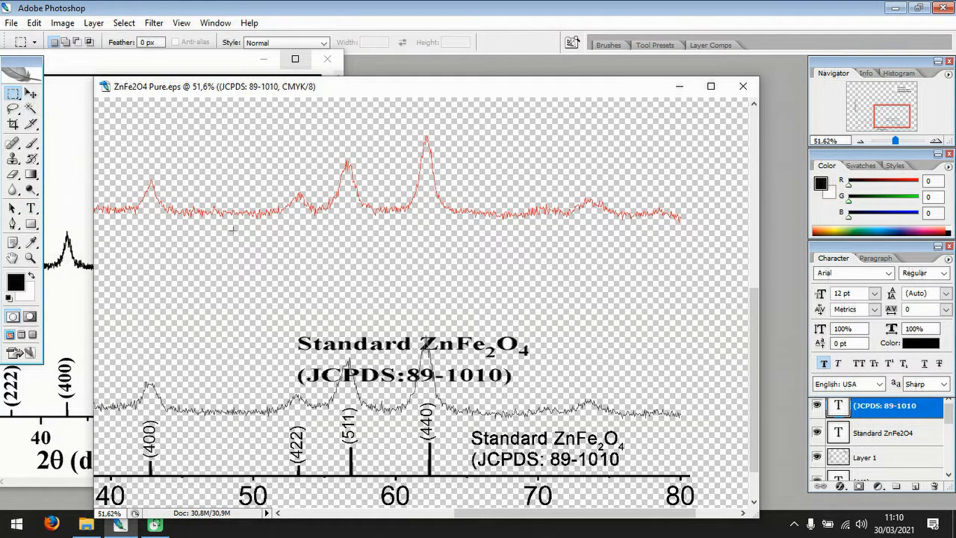
left_click_drag(372, 373, 538, 401)
key("Delete")
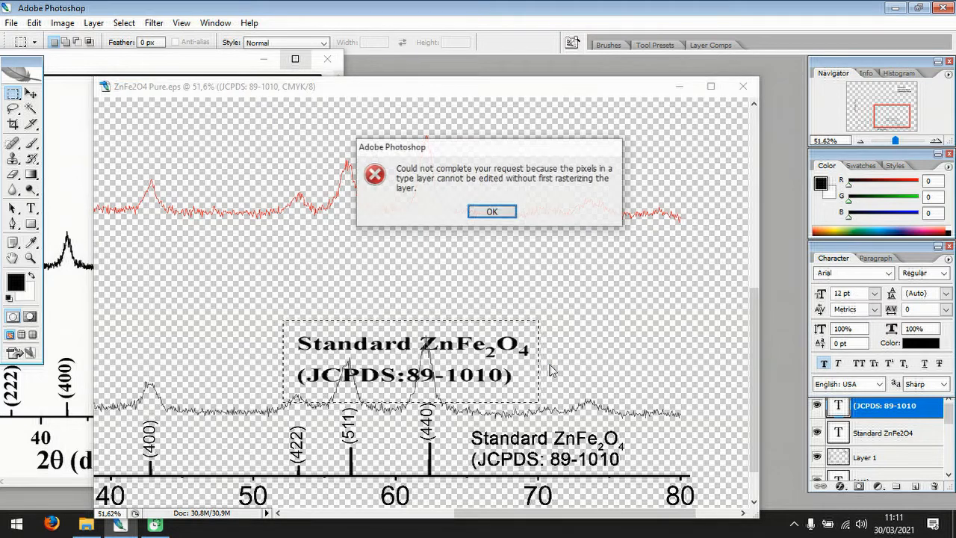
left_click(491, 212)
Make Layer 2 active and erase the old bold two-line standard caption with a rectangular selection around it.
key("Tab")
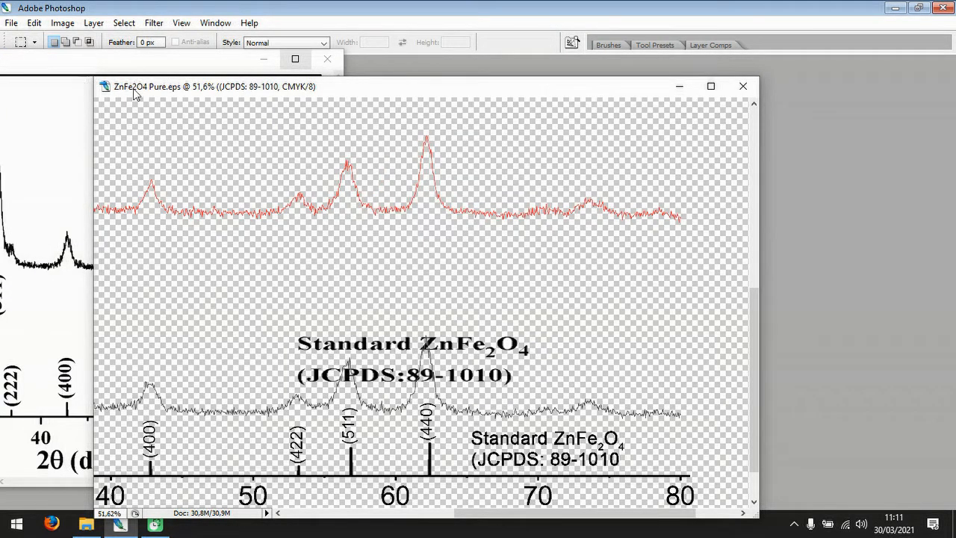
key("Tab")
left_click_drag(949, 420, 949, 463)
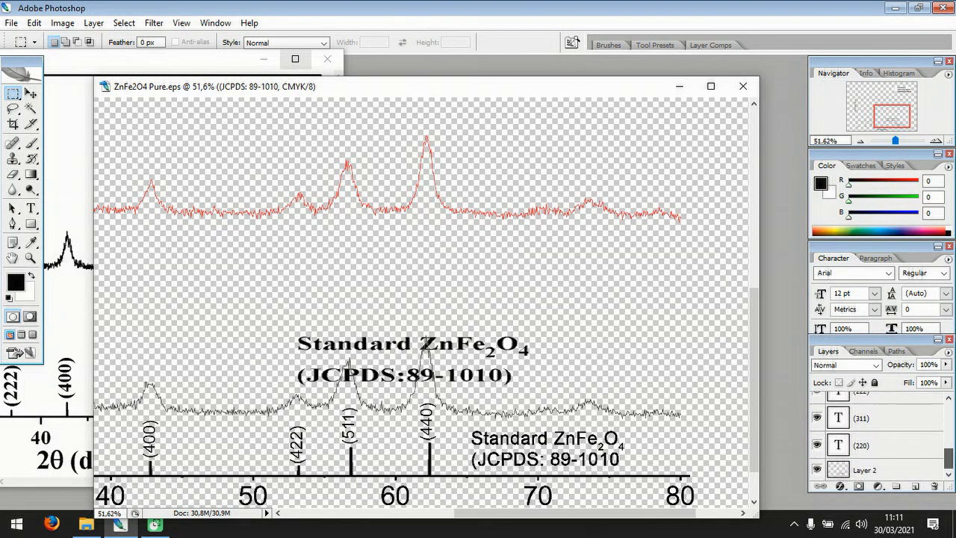
left_click(865, 472)
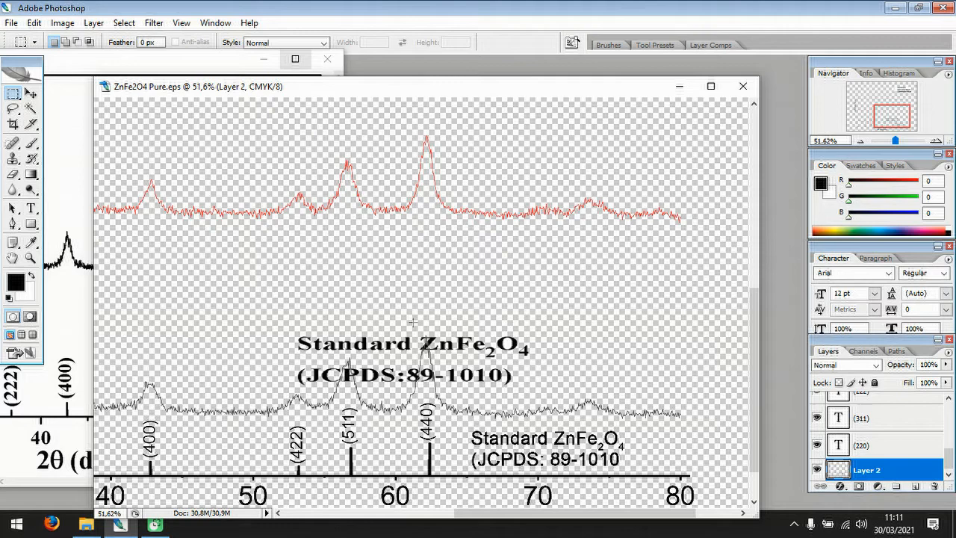
left_click_drag(283, 323, 543, 396)
key("Delete")
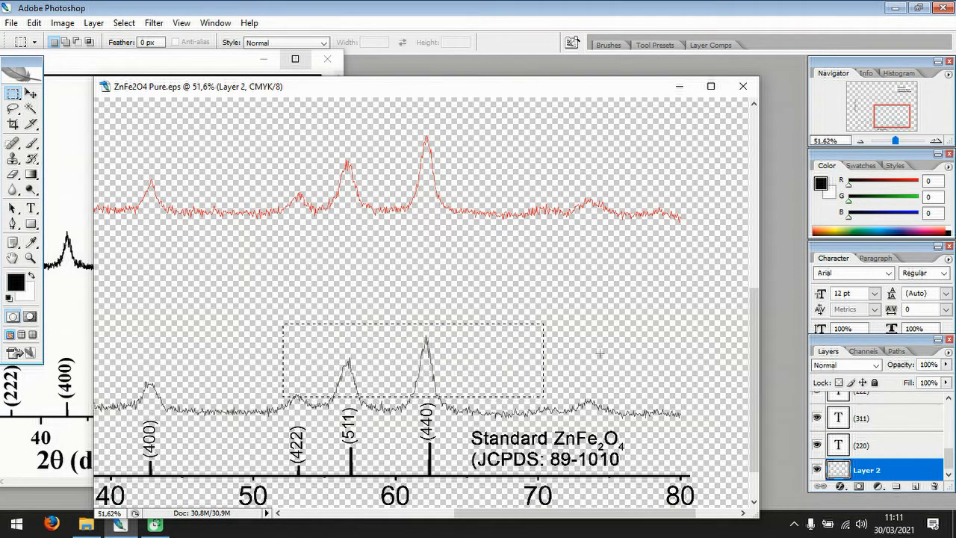
Clear the rectangular selection and leave no layer active.
left_click(31, 93)
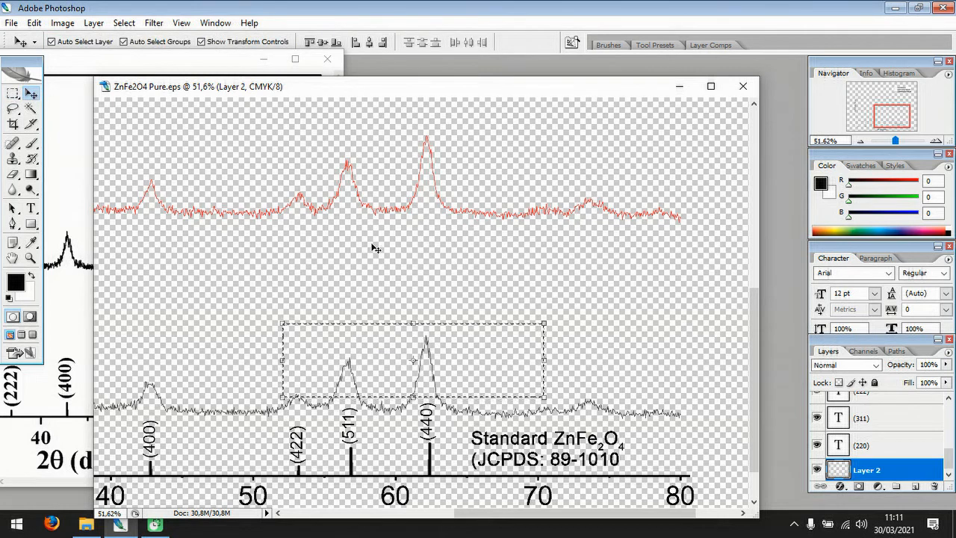
scroll(374, 247, "down", 7)
scroll(374, 247, "down", 1)
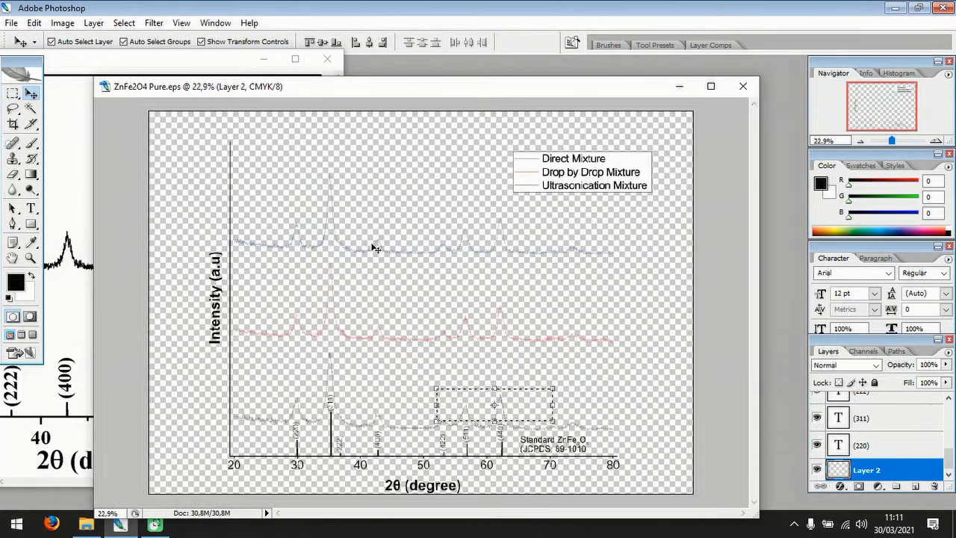
left_click(379, 221)
left_click(51, 42)
key("ctrl+d")
Save the graph as Photoshop file "ZnFe2O4 Pure" in the My Research folder under Kuliah S3 NTHU on drive D, with maximum compatibility.
left_click(11, 22)
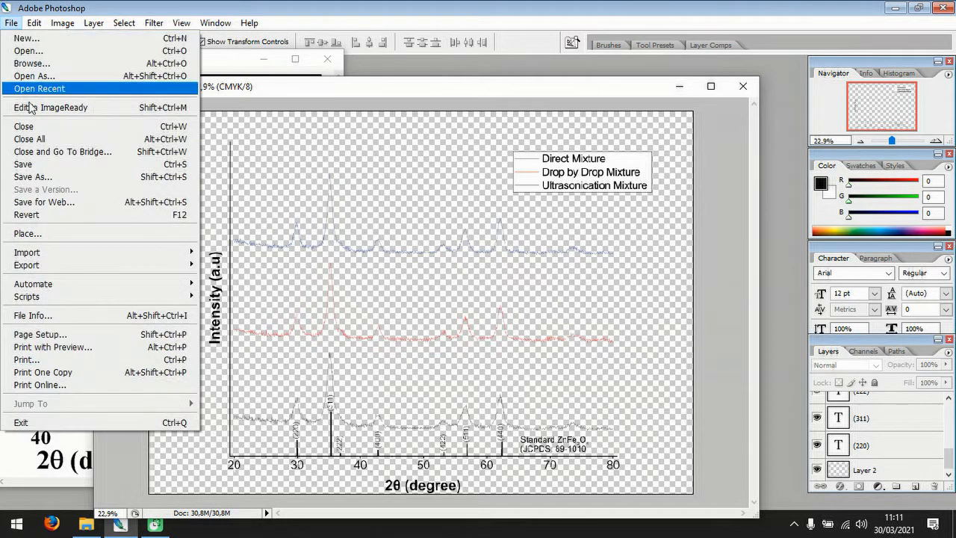
left_click(97, 178)
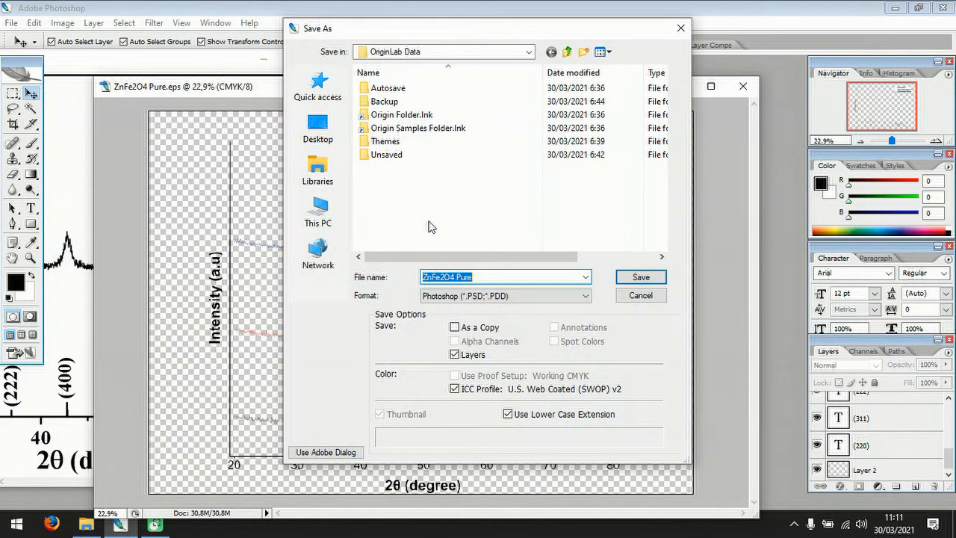
left_click(323, 213)
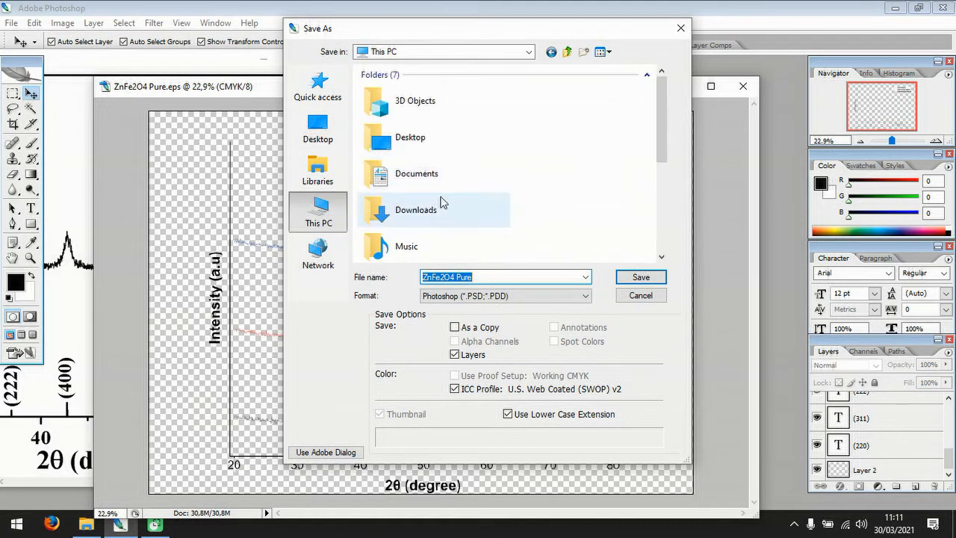
left_click_drag(660, 121, 656, 191)
double_click(448, 233)
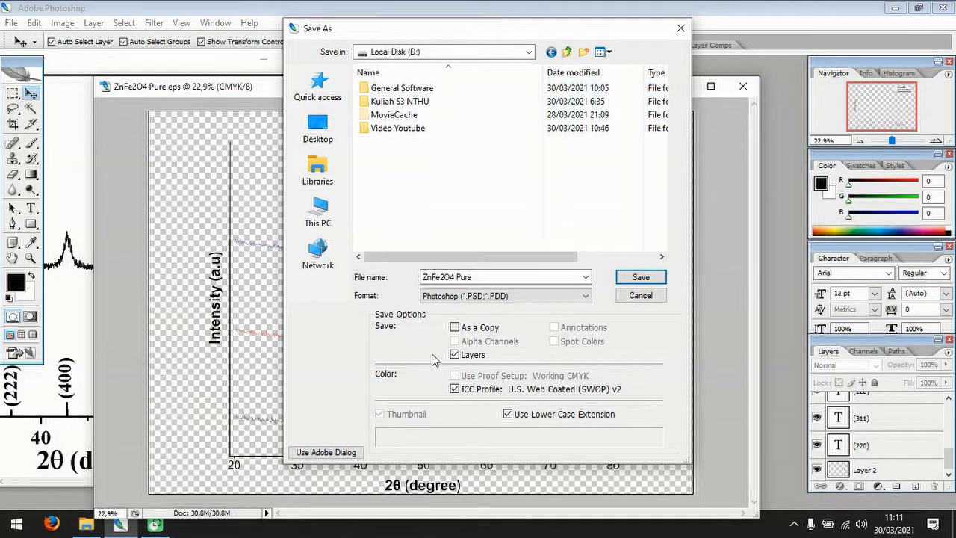
left_click(421, 102)
double_click(421, 101)
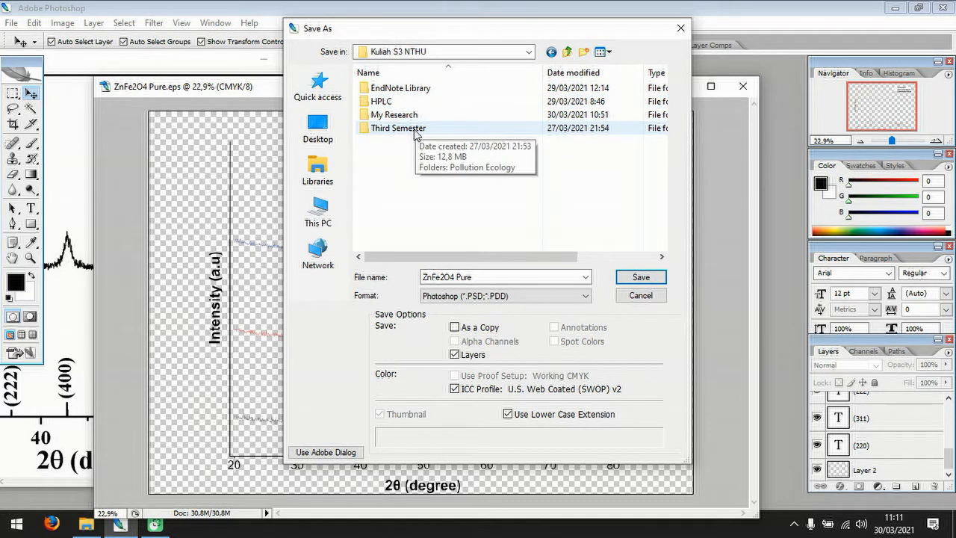
left_click(402, 117)
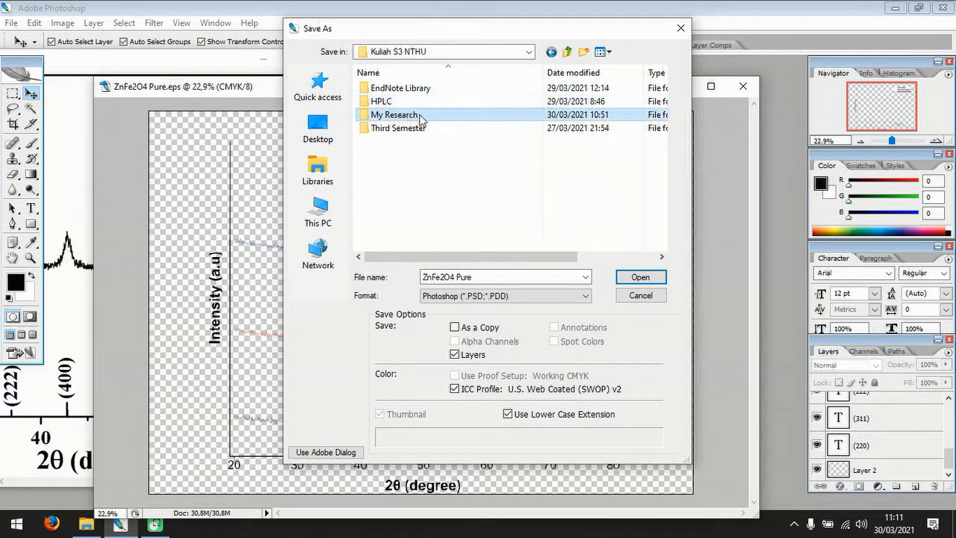
left_click(361, 117)
double_click(364, 118)
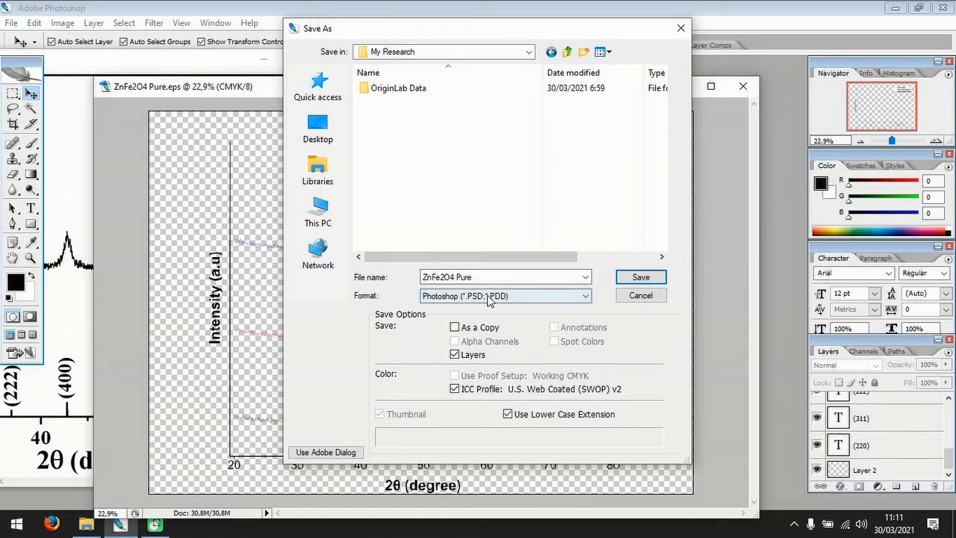
left_click(642, 277)
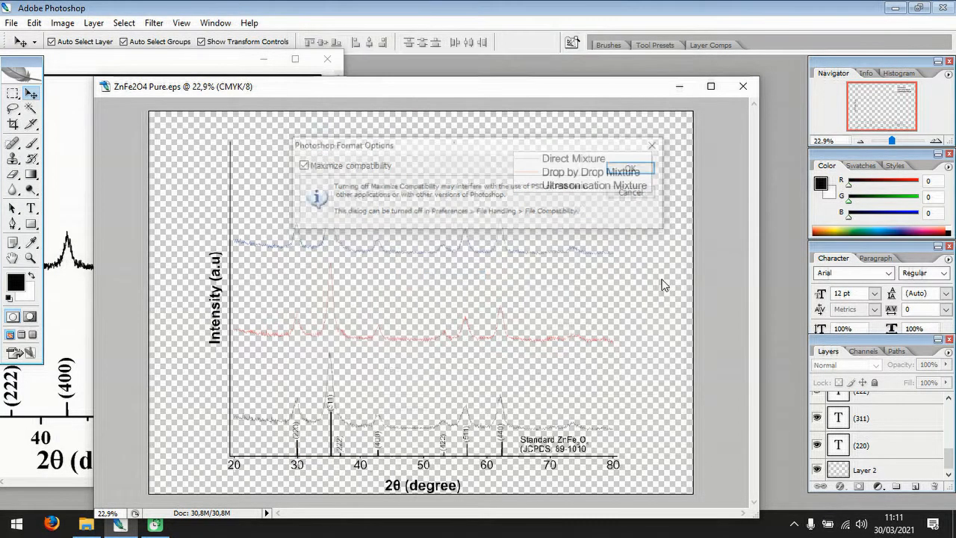
left_click(634, 167)
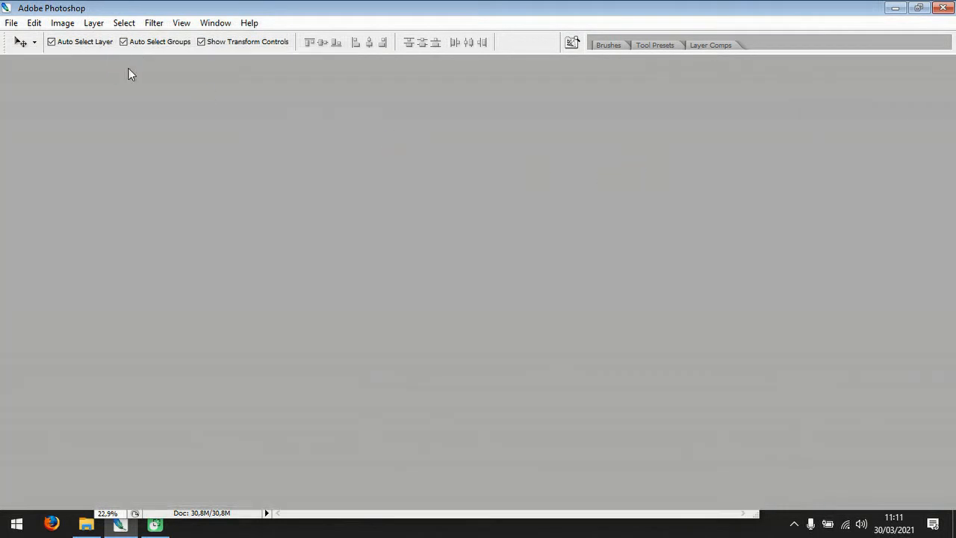
Save a JPEG copy of the graph as "ZnFe2O4 Pure-JCPDS" in the My Research folder.
left_click(15, 23)
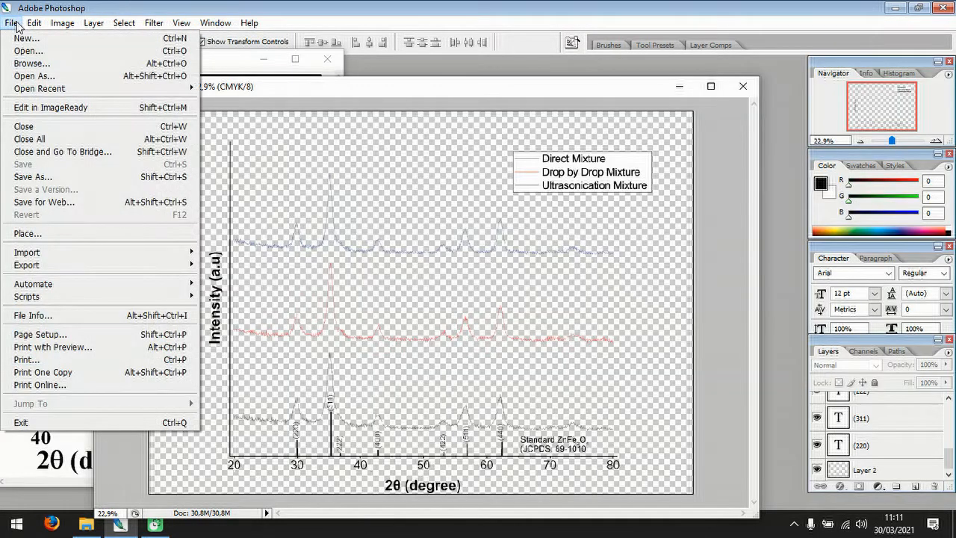
left_click(52, 177)
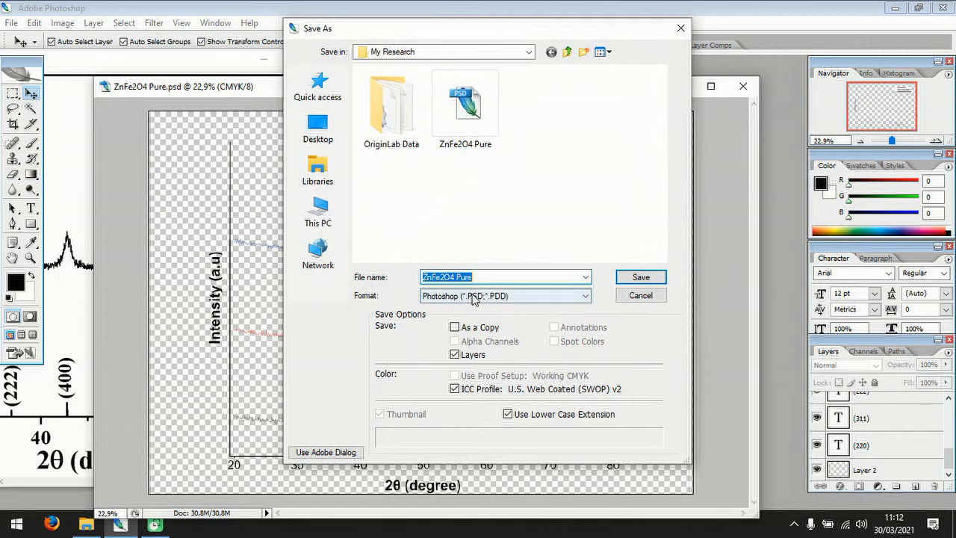
left_click(496, 296)
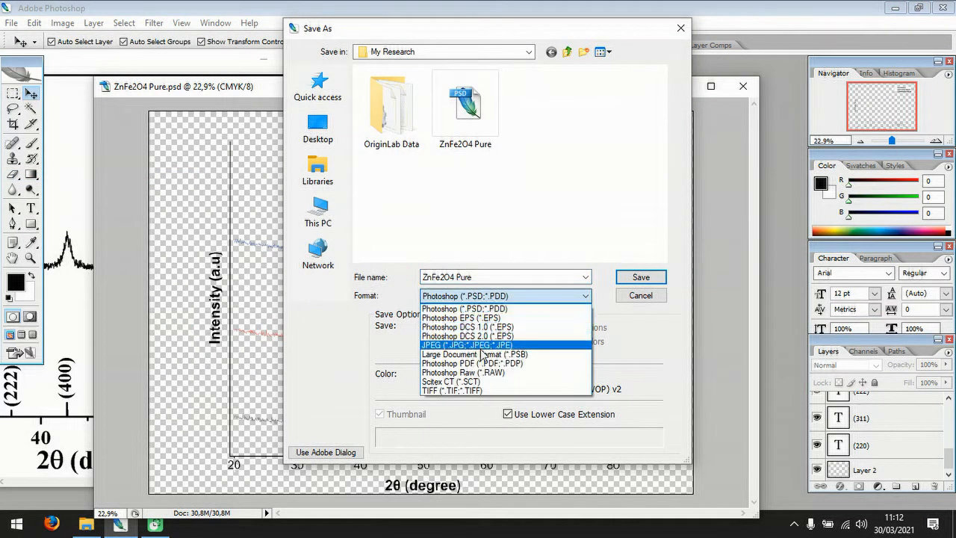
left_click(482, 348)
left_click(491, 277)
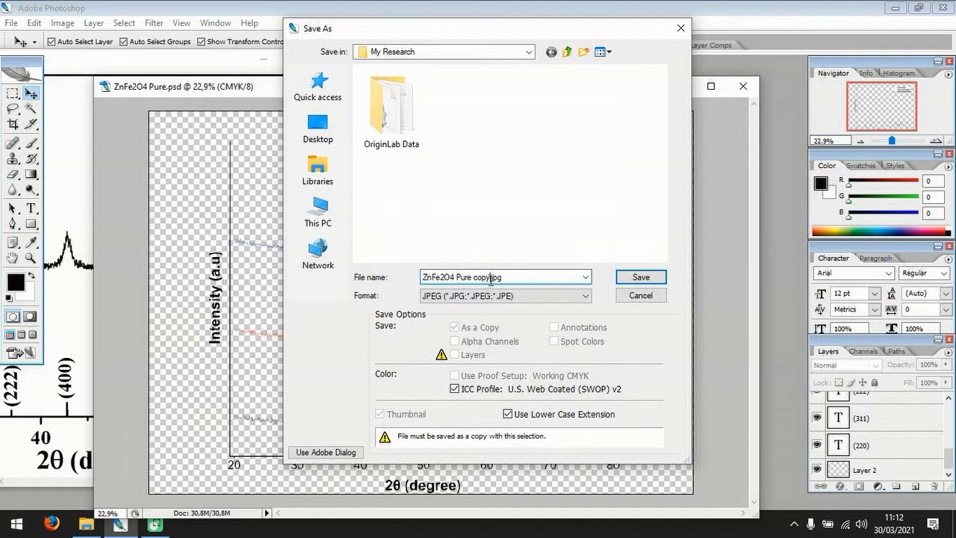
key("BackSpace")
left_click(655, 278)
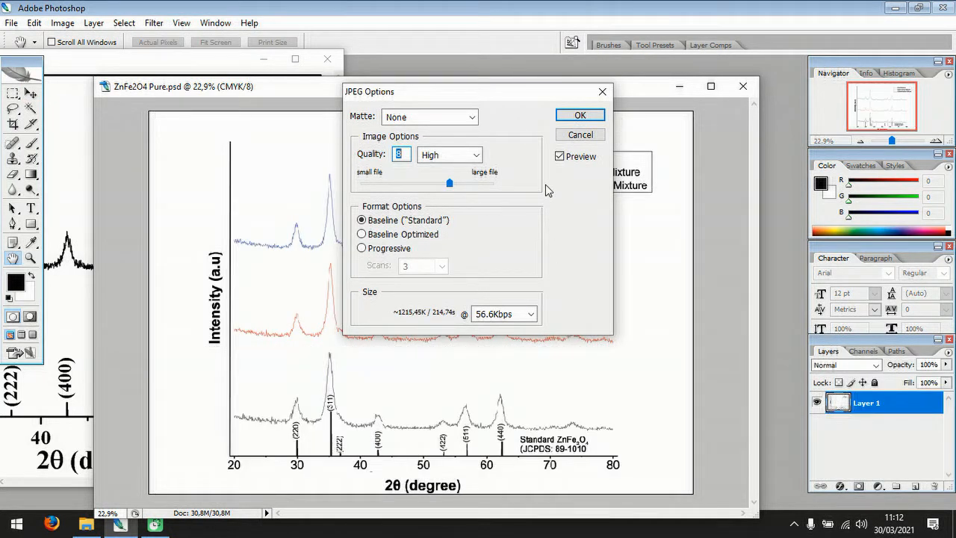
Set the JPEG quality to Maximum with the Baseline ("Standard") format and complete the export.
left_click(475, 155)
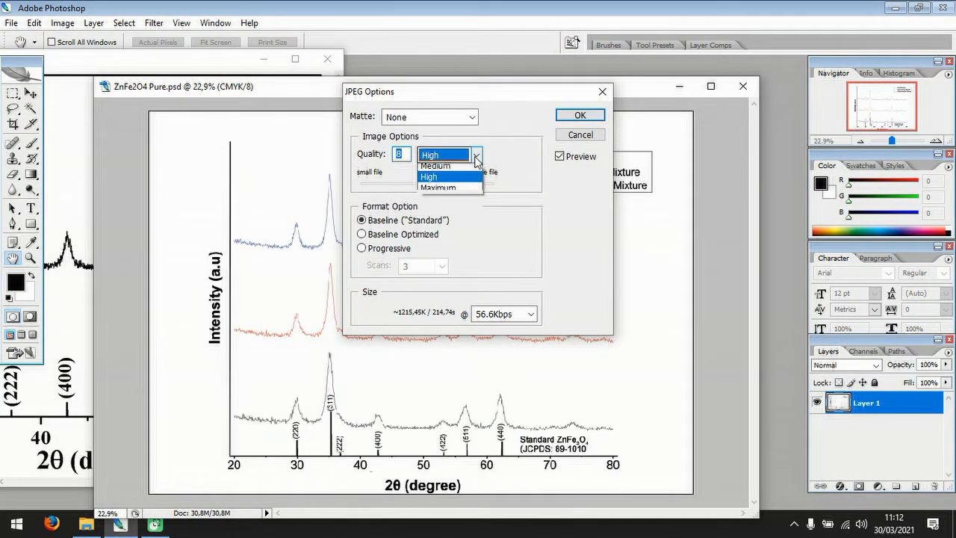
left_click(468, 203)
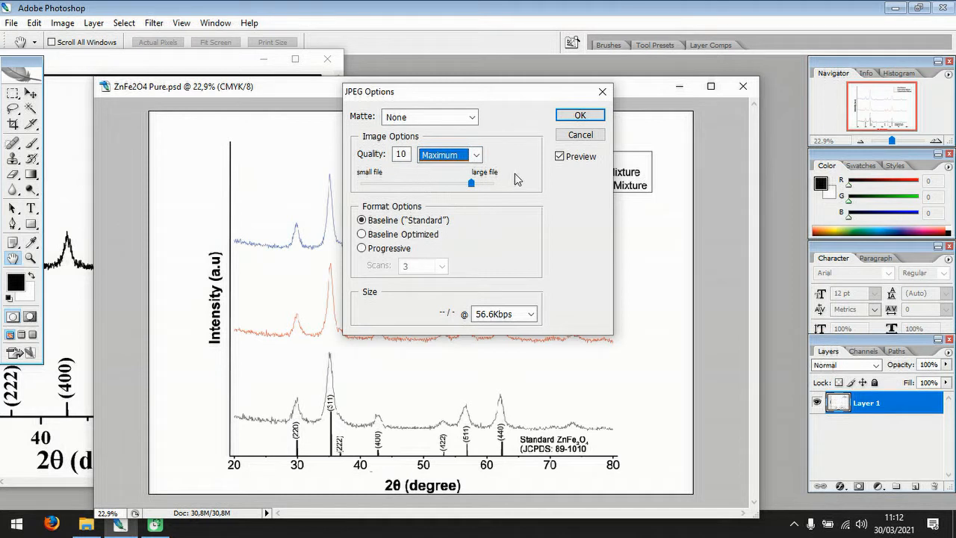
mouse_move(473, 186)
left_mouse_down()
mouse_move(542, 192)
mouse_move(478, 191)
left_mouse_up()
left_click(578, 115)
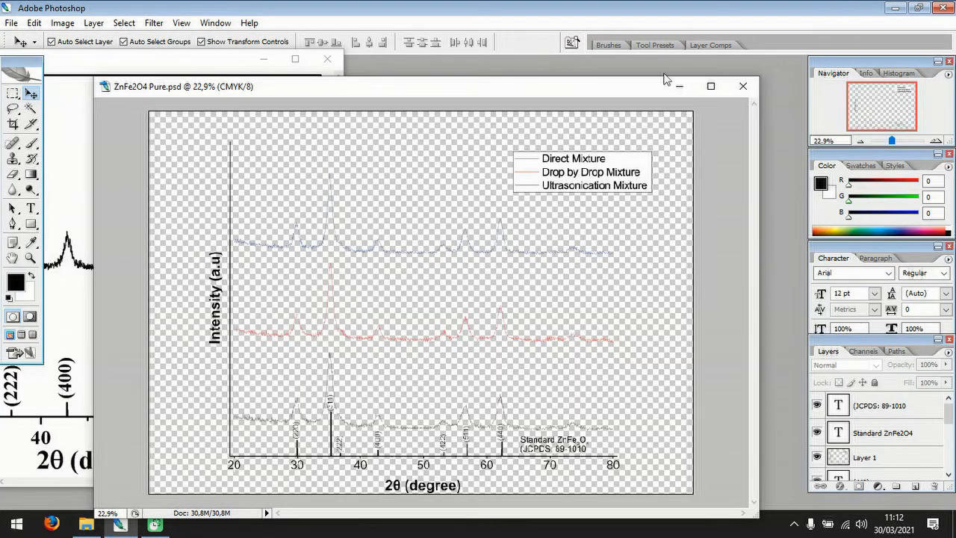
Close both open image documents and exit Photoshop.
left_click(739, 86)
left_click(327, 60)
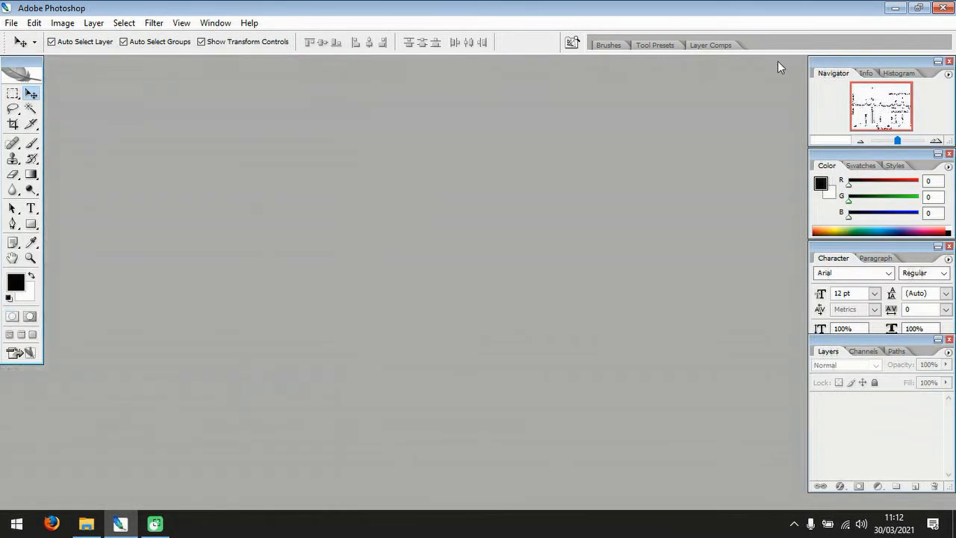
left_click(942, 8)
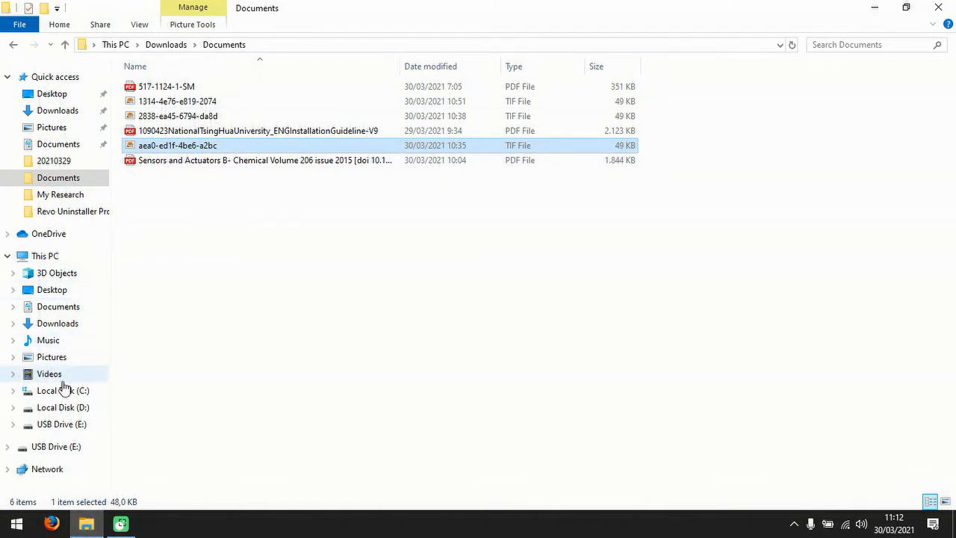
In File Explorer, open ZnFe2O4 Pure-JCPDS from D:\Kuliah S3 NTHU\My Research in Photos, and go into the OriginLab Data folder.
left_click(69, 408)
double_click(175, 103)
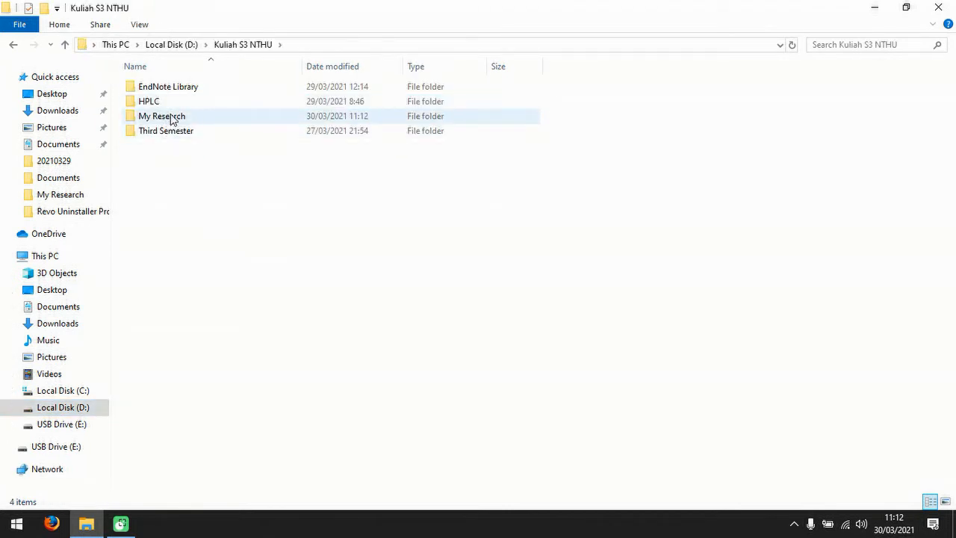
double_click(171, 118)
left_click(324, 112)
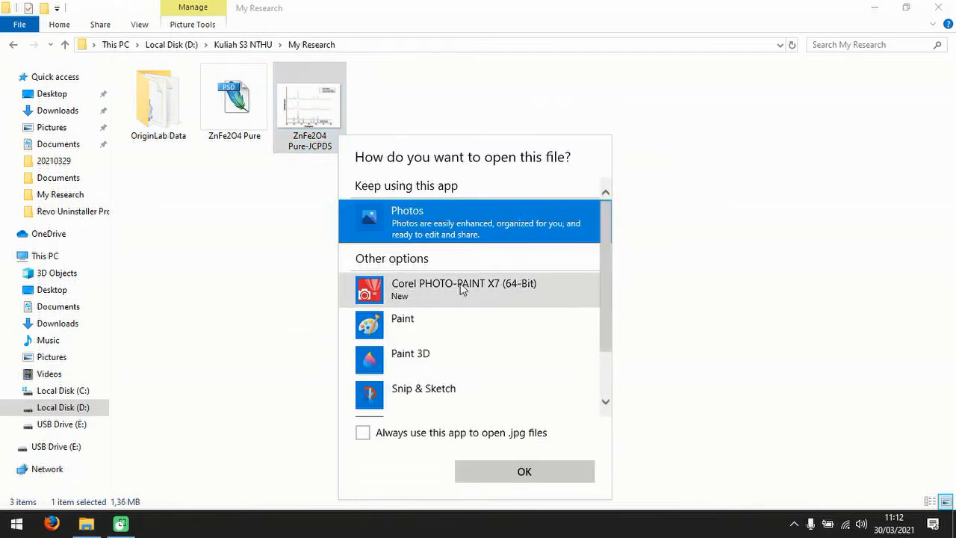
left_click_drag(608, 271, 617, 250)
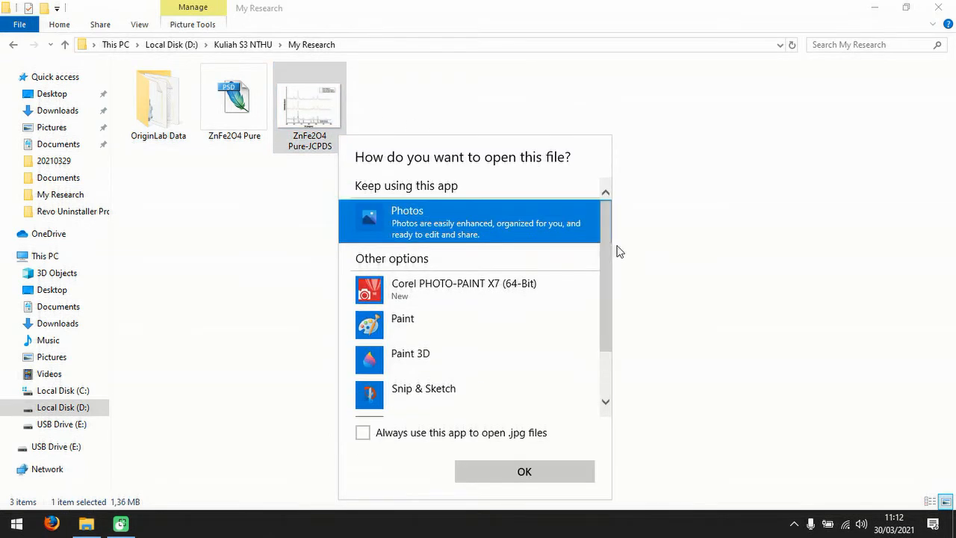
left_click(513, 473)
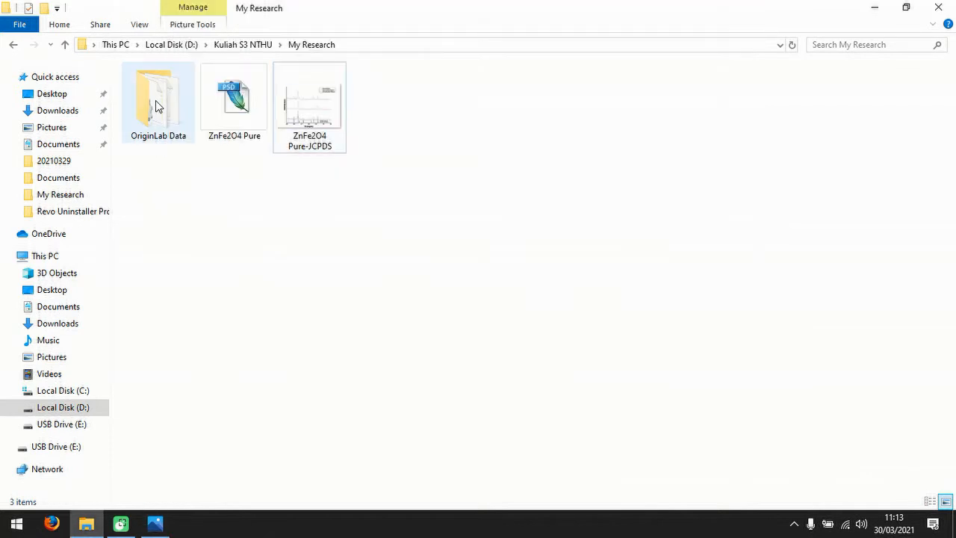
double_click(155, 100)
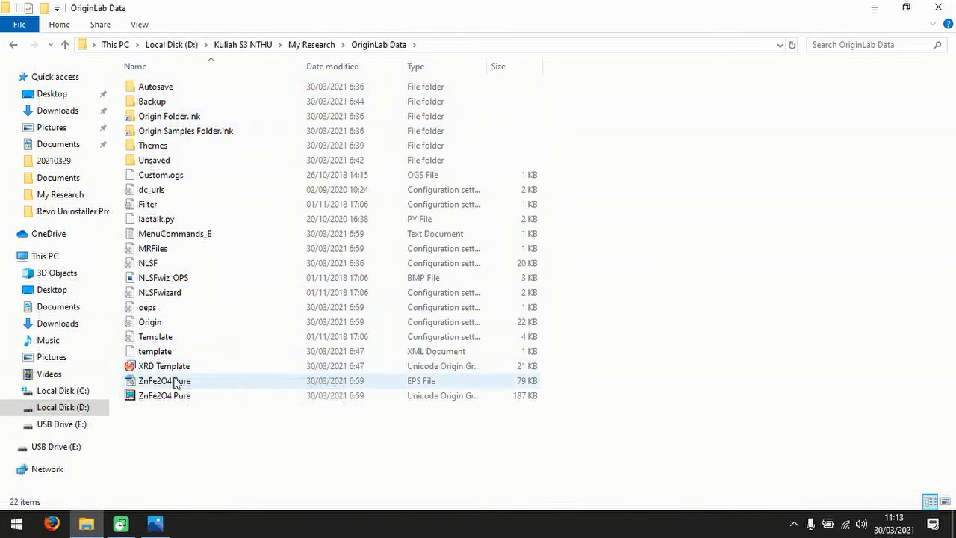
double_click(191, 381)
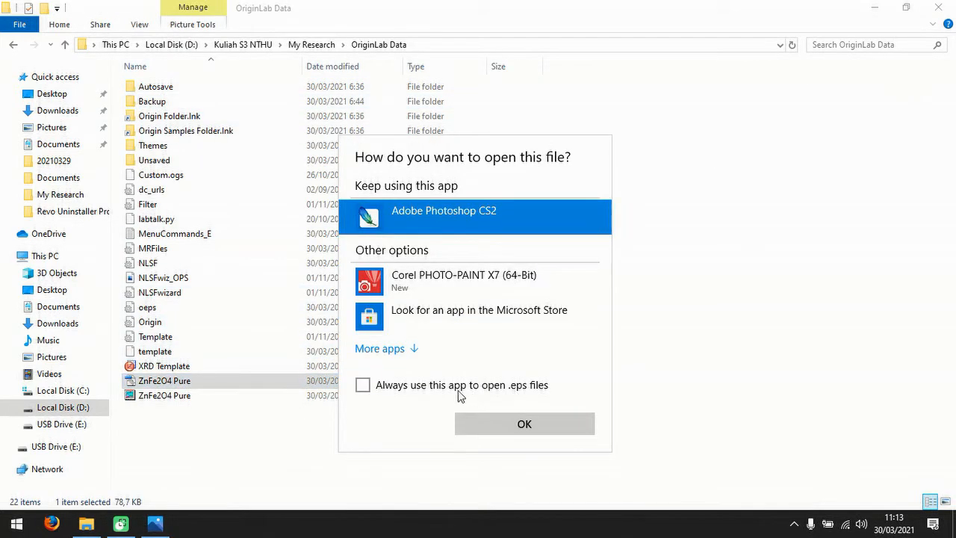
left_click(392, 349)
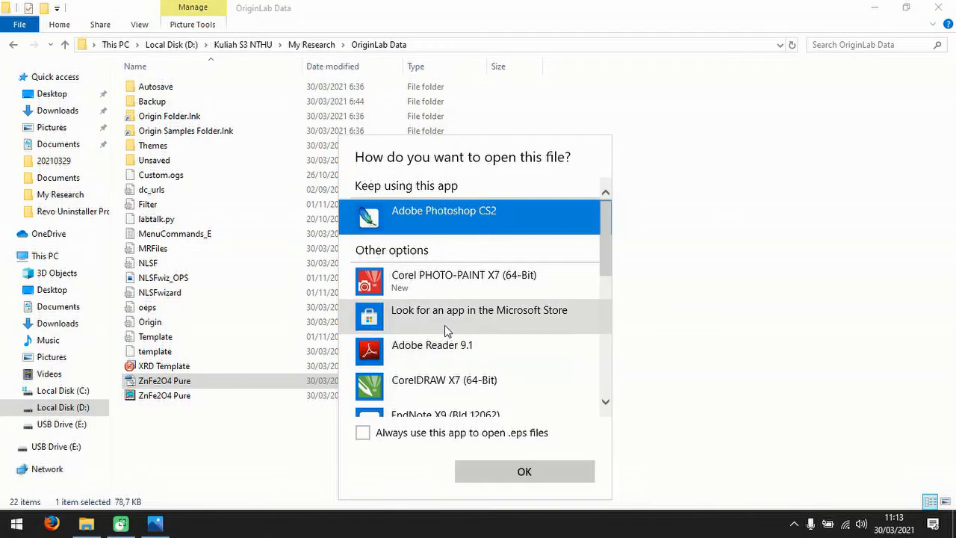
scroll(445, 324, "down", 3)
scroll(444, 325, "down", 5)
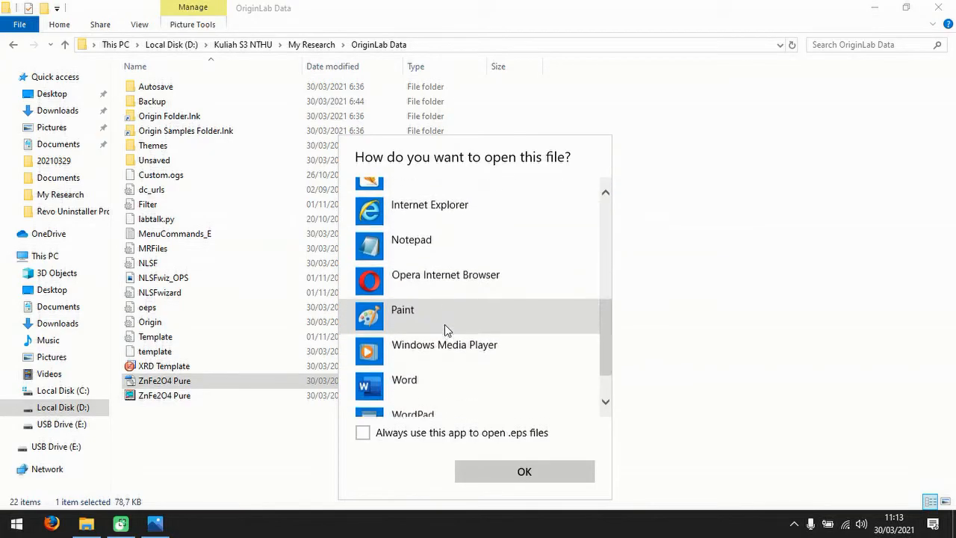
left_click(157, 523)
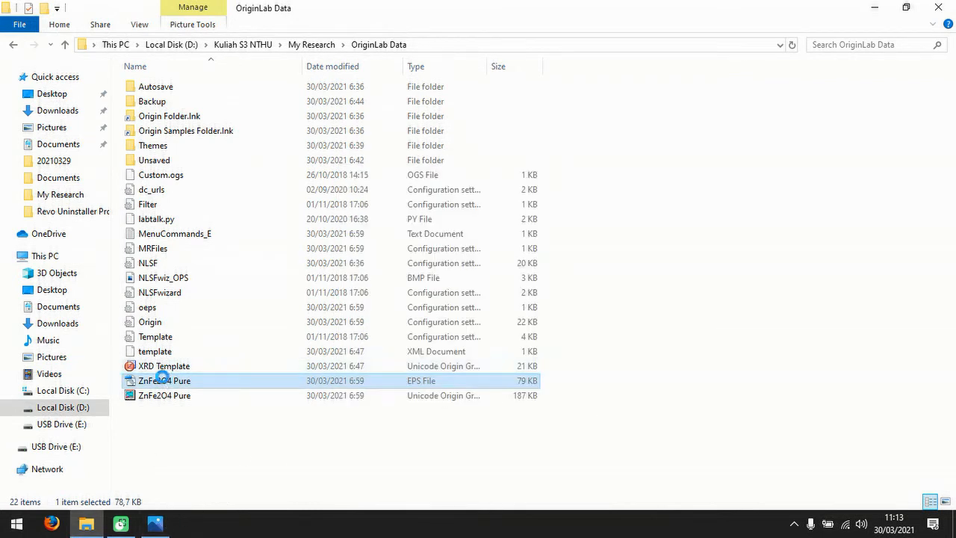
right_click(163, 379)
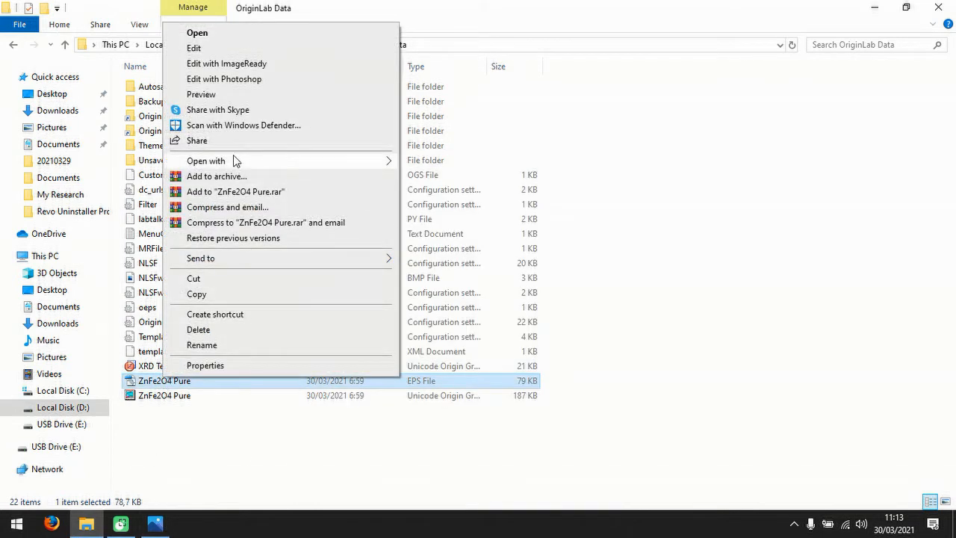
mouse_move(331, 164)
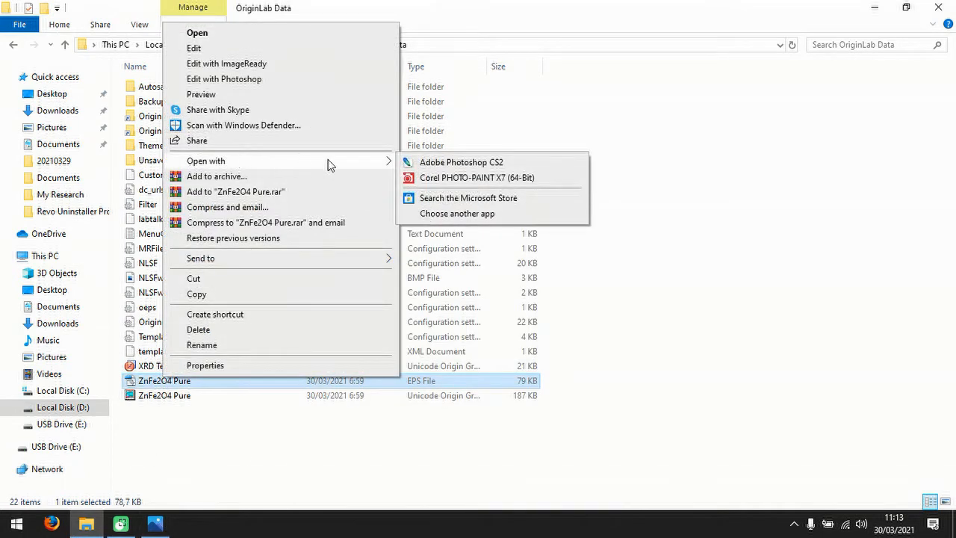
left_click(453, 213)
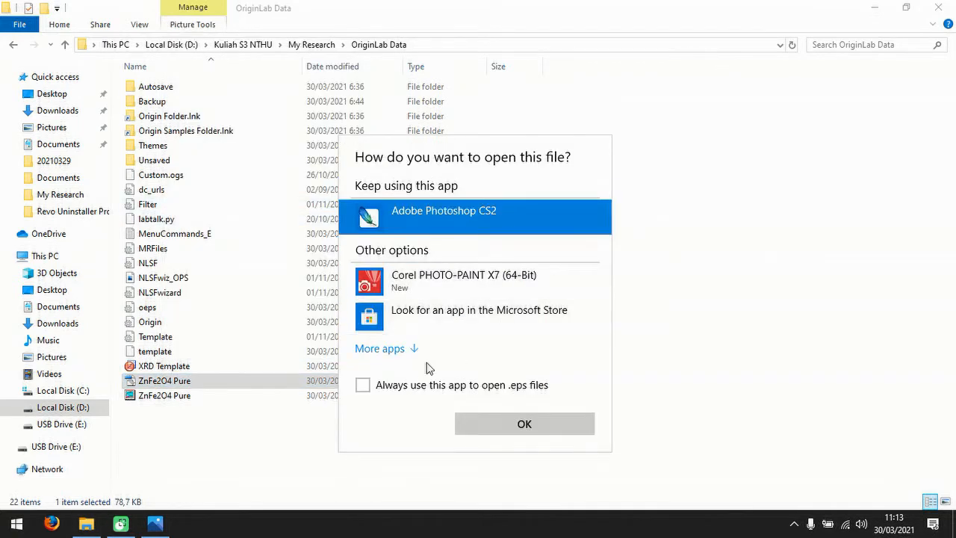
left_click(403, 348)
scroll(504, 314, "down", 3)
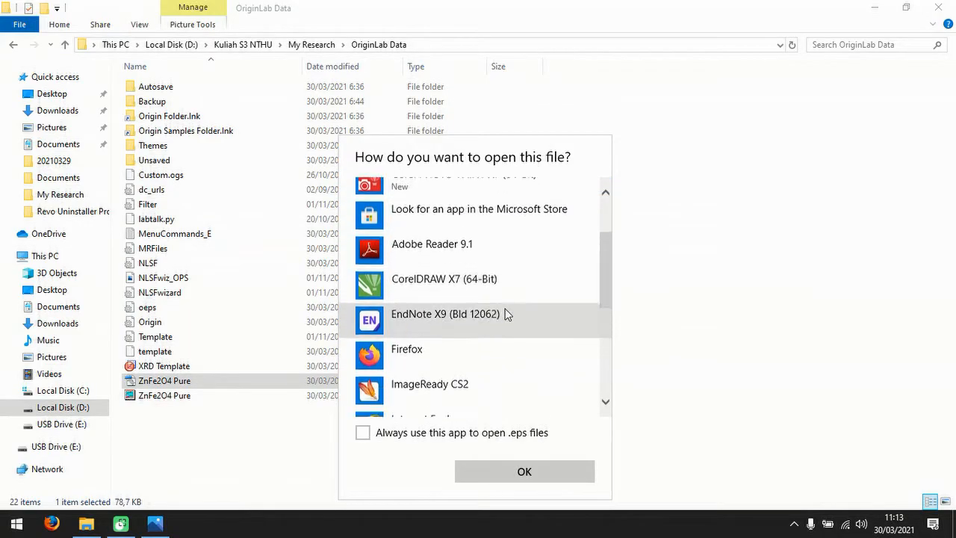
scroll(506, 313, "down", 6)
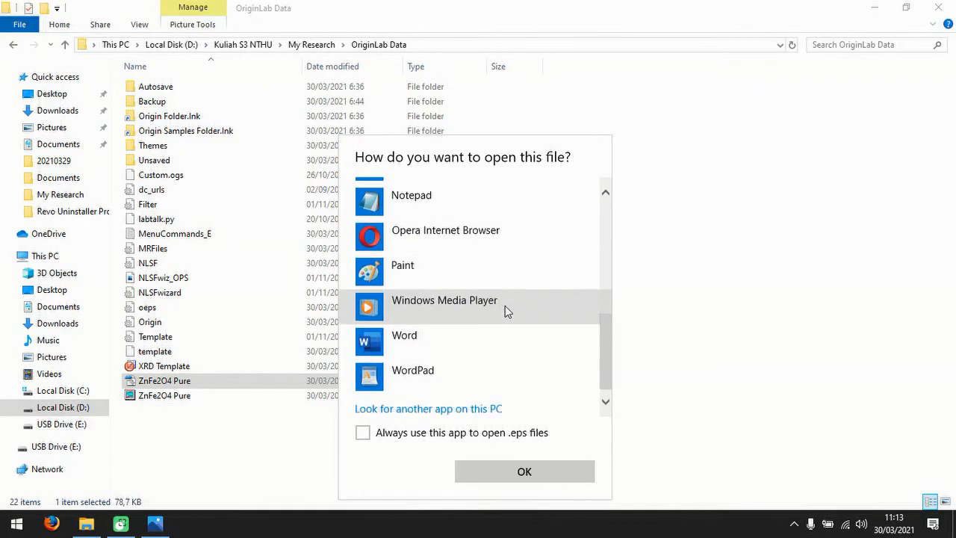
scroll(505, 312, "down", 1)
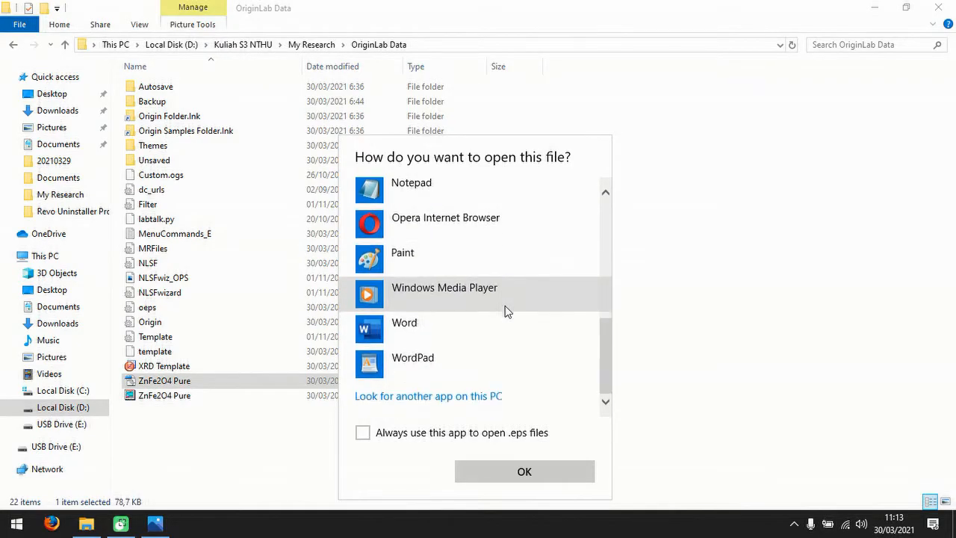
left_click(768, 293)
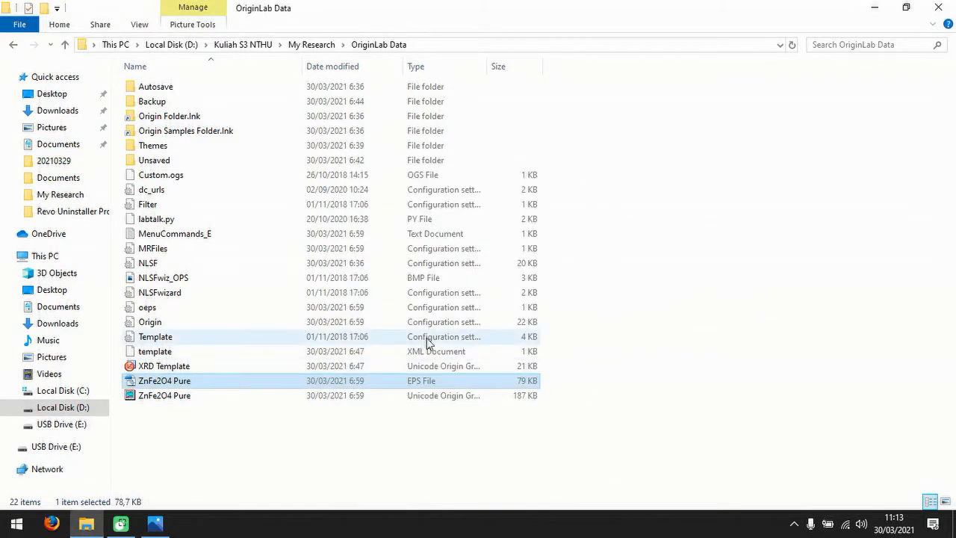
View the exported JPEG in Photos, and open the original ZnFe2O4 Pure EPS file from OriginLab Data with Adobe Photoshop CS2.
left_click(88, 524)
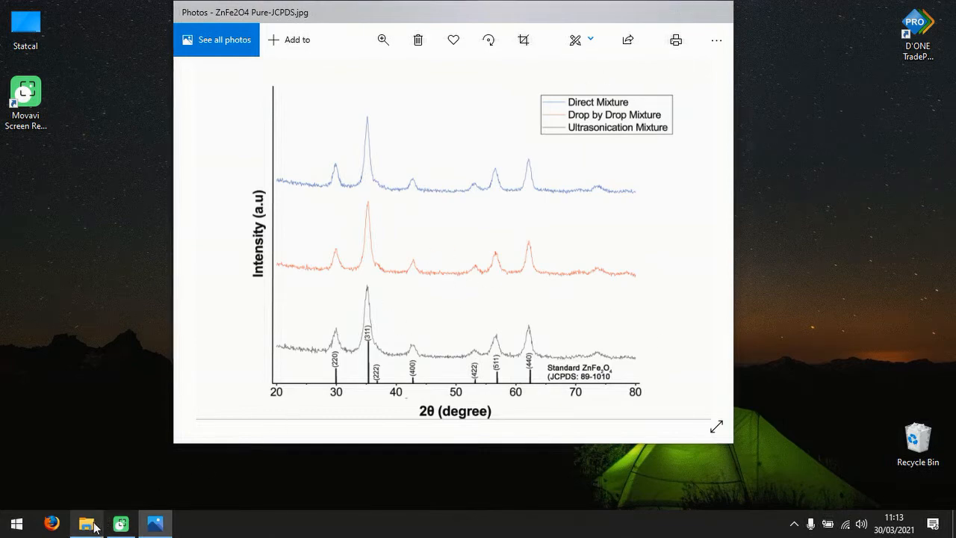
left_click(96, 523)
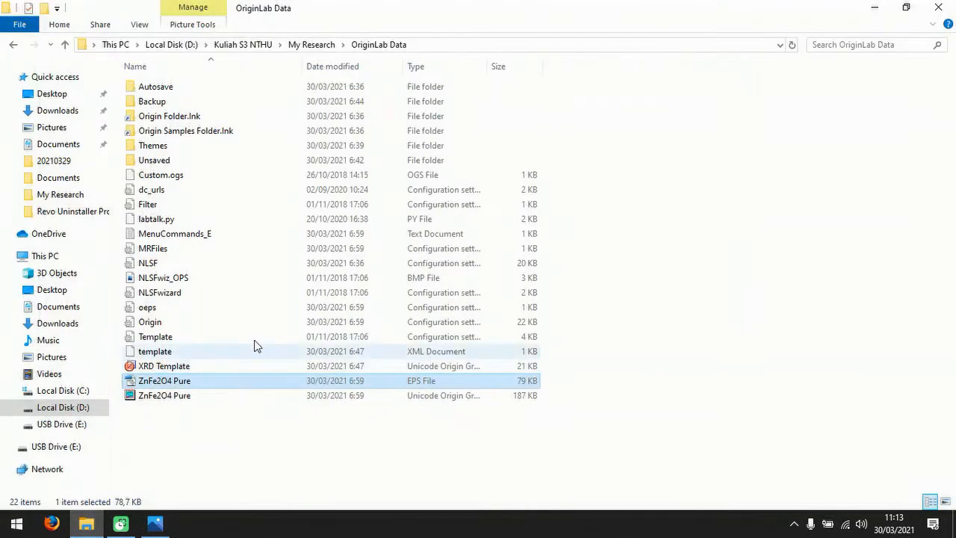
double_click(283, 382)
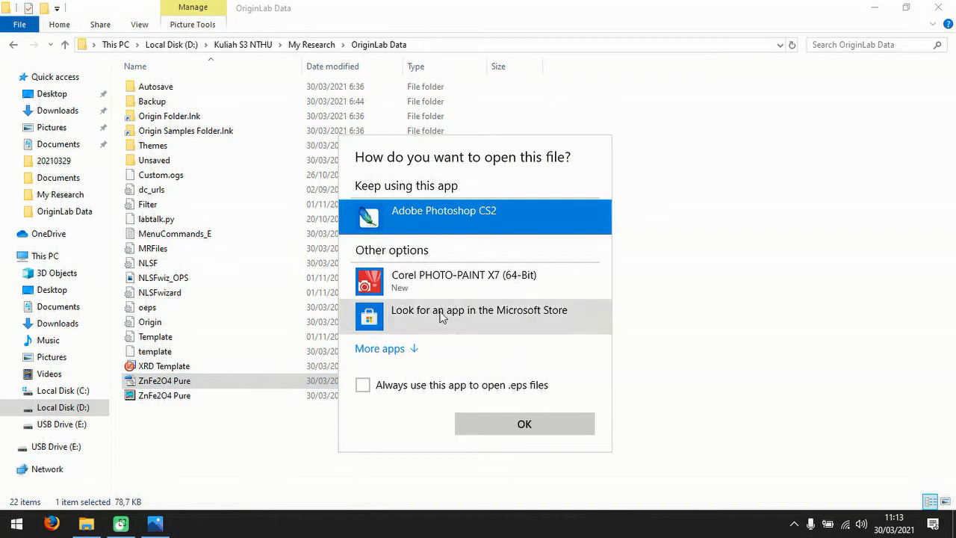
left_click(410, 348)
scroll(452, 322, "down", 3)
scroll(455, 321, "down", 5)
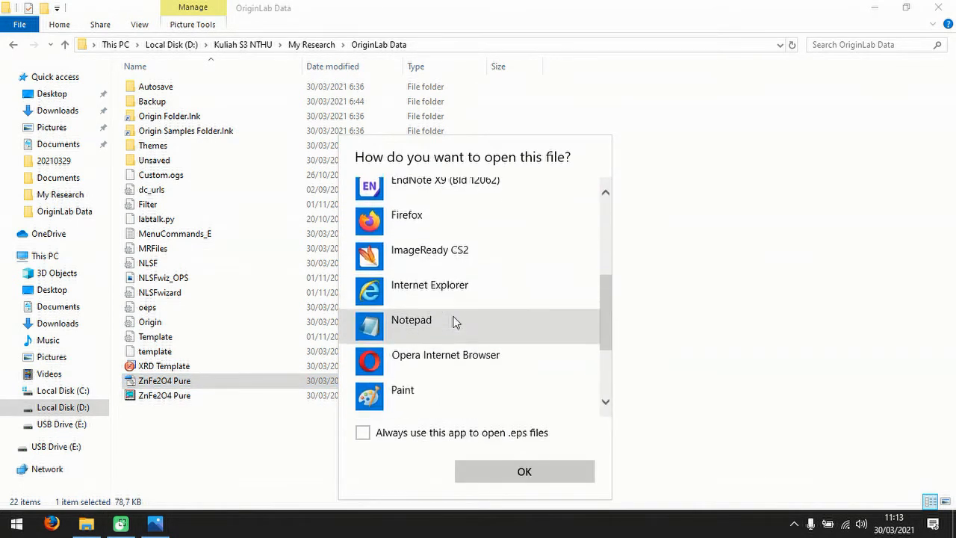
scroll(456, 321, "up", 8)
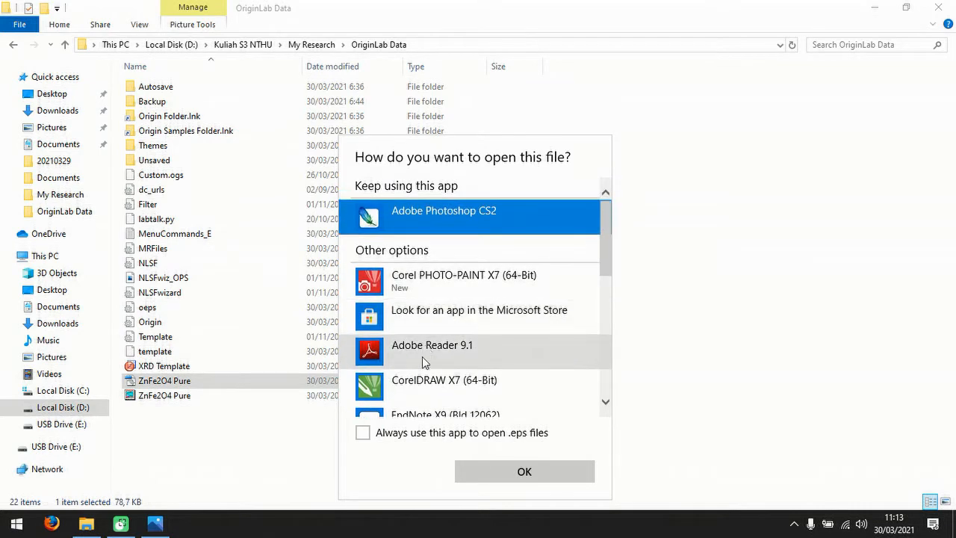
left_click(551, 484)
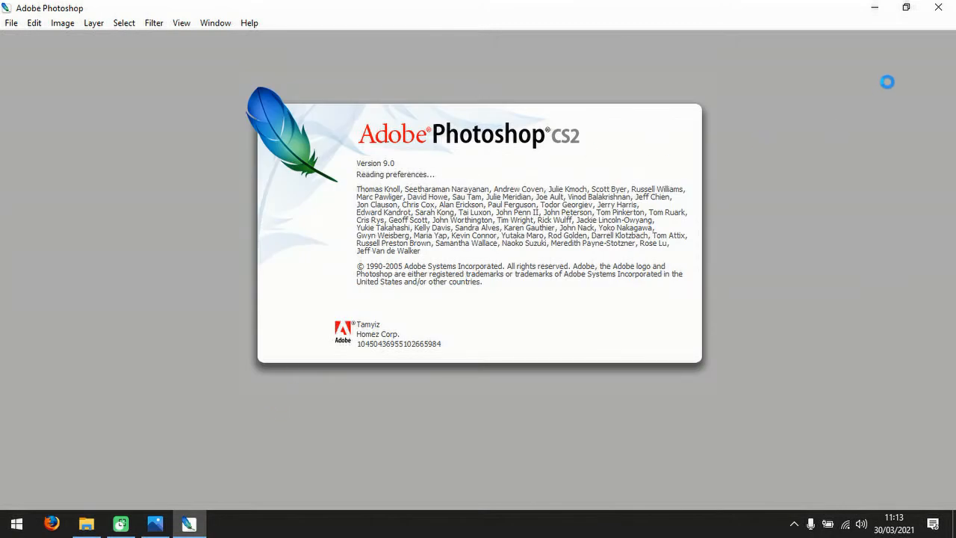
Copy the ZnFe2O4 Pure EPS file from the OriginLab Data folder into the My Research folder.
left_click(100, 523)
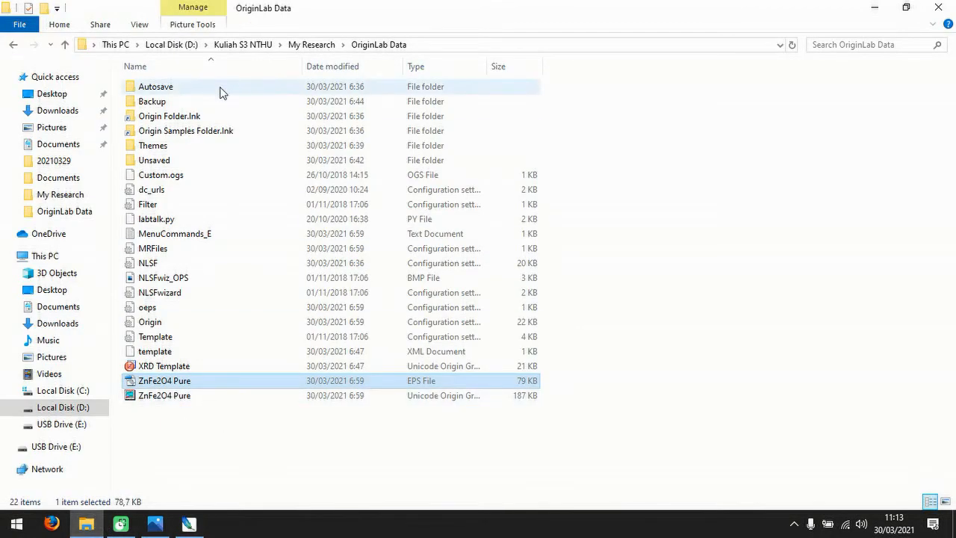
left_click(310, 44)
left_click(319, 258)
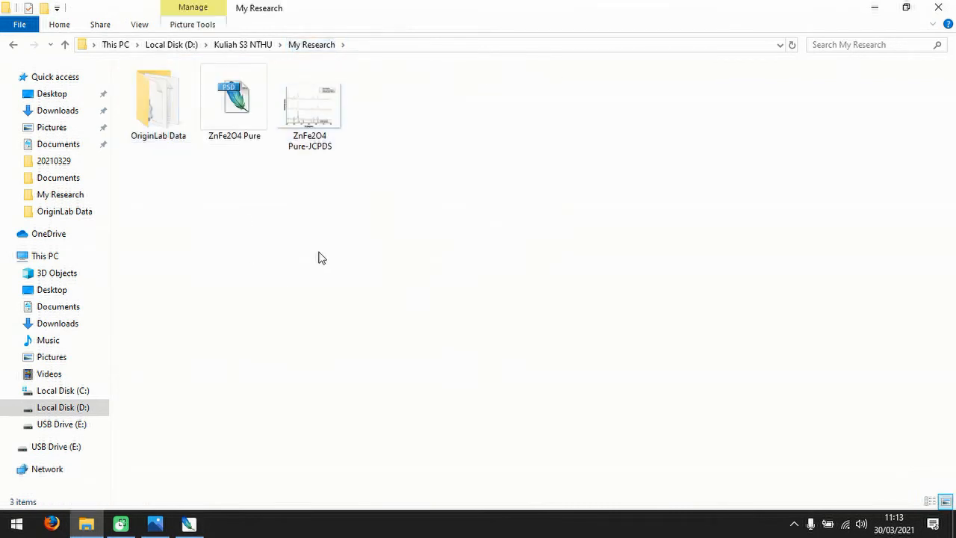
key("ctrl+v")
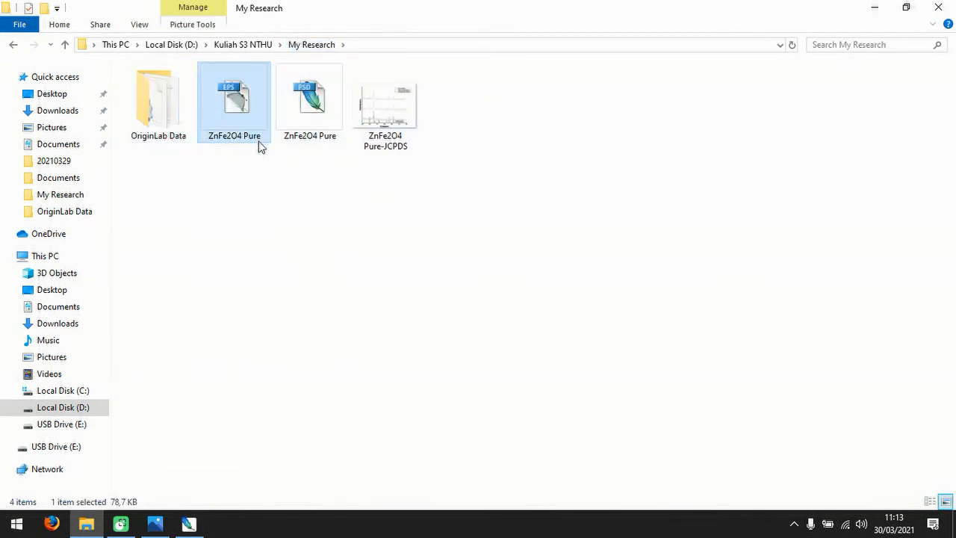
right_click(236, 119)
left_click(202, 188)
left_click(203, 188)
left_click(188, 527)
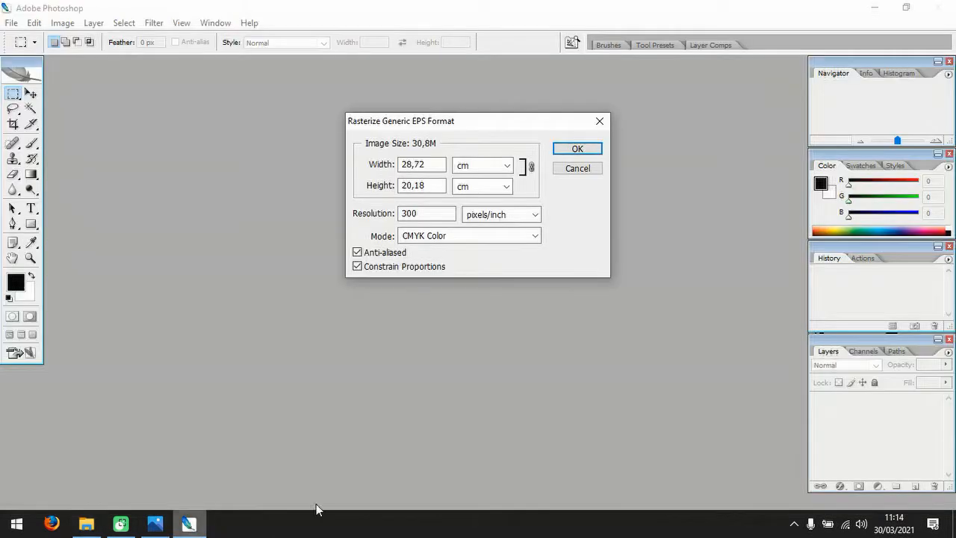
left_click(601, 119)
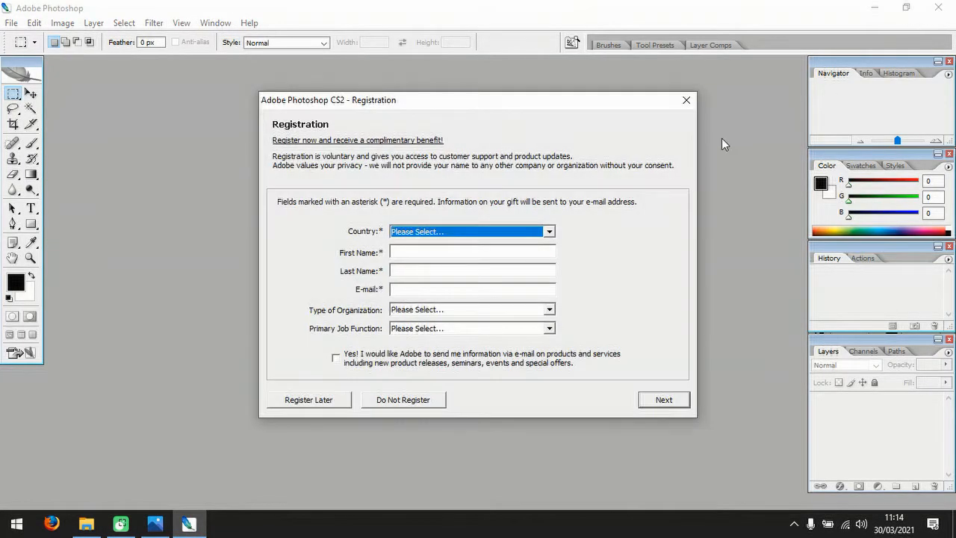
left_click(687, 100)
left_click(433, 276)
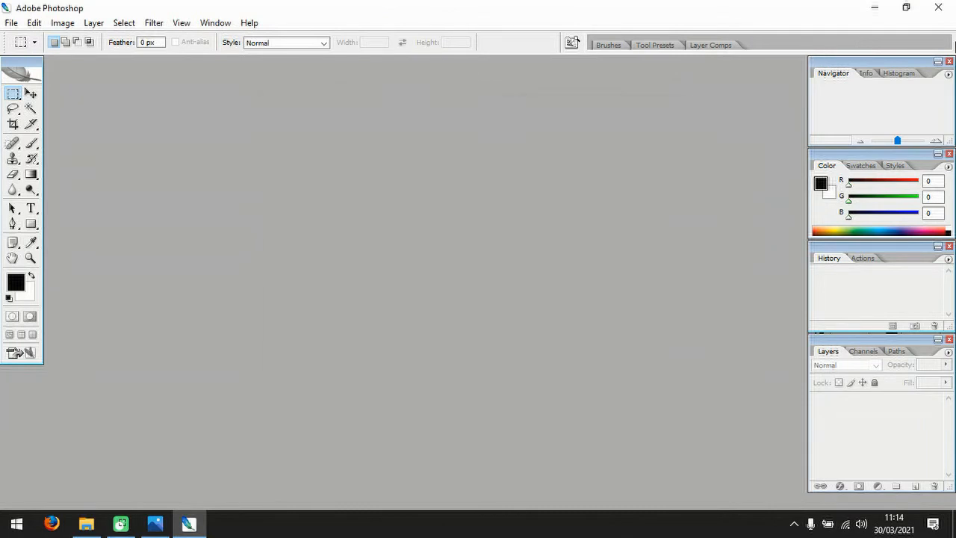
left_click(943, 11)
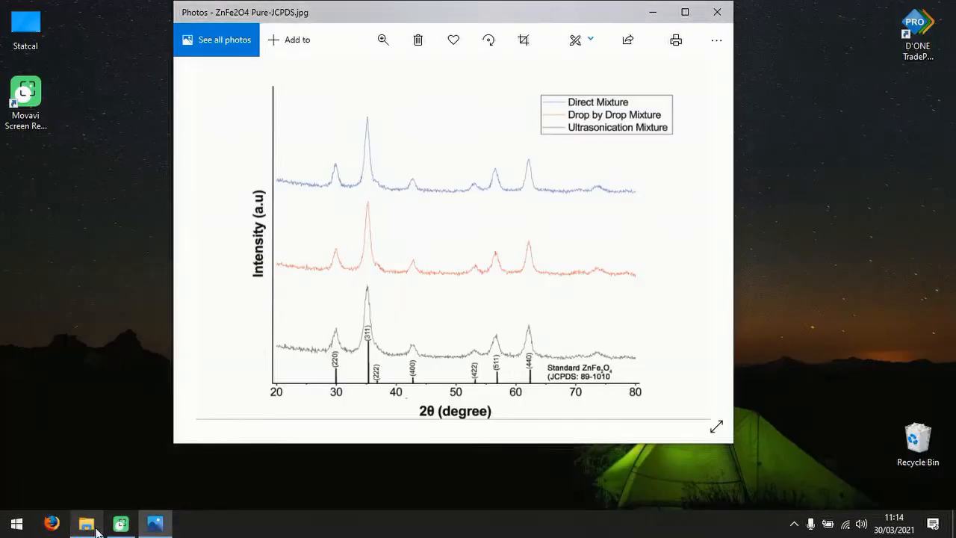
In File Explorer, check the OriginLab Data folder for the ZnFe2O4 Pure EPS file, and look at the ZnFe2O4 Pure-JCPDS image in Photos.
left_click(96, 529)
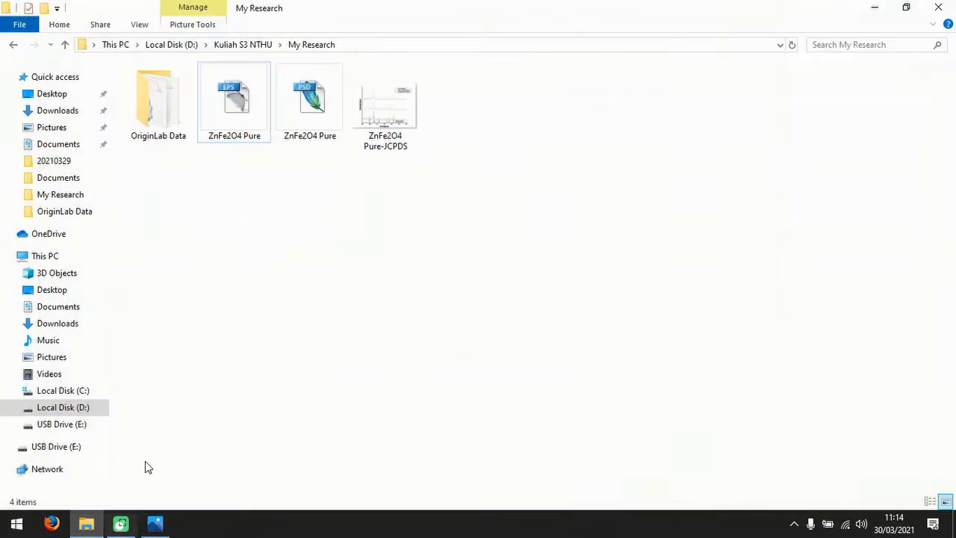
double_click(190, 102)
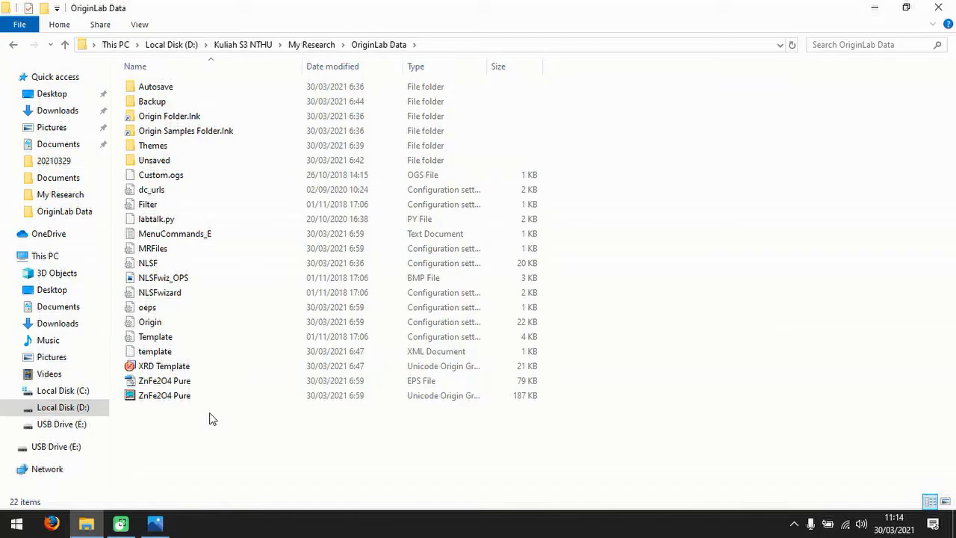
left_click(173, 279)
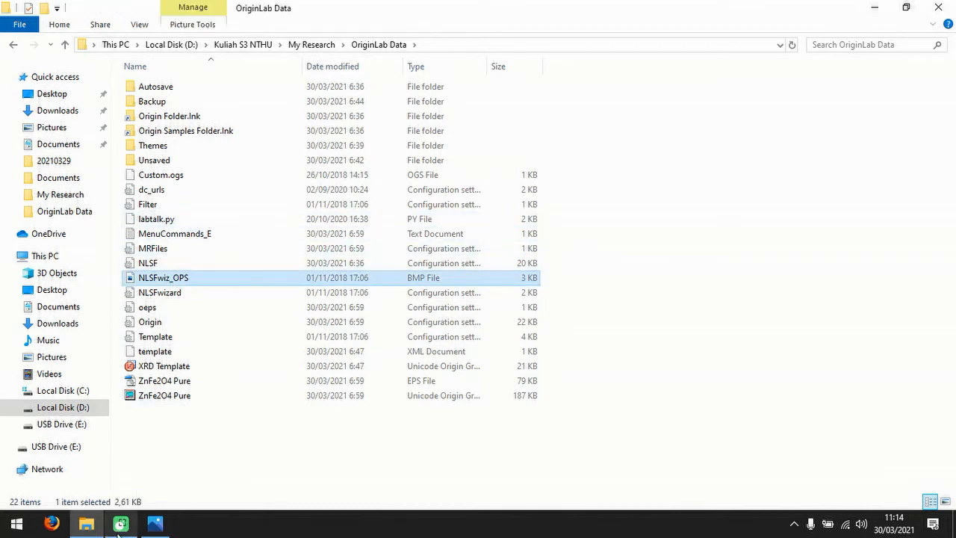
left_click(83, 529)
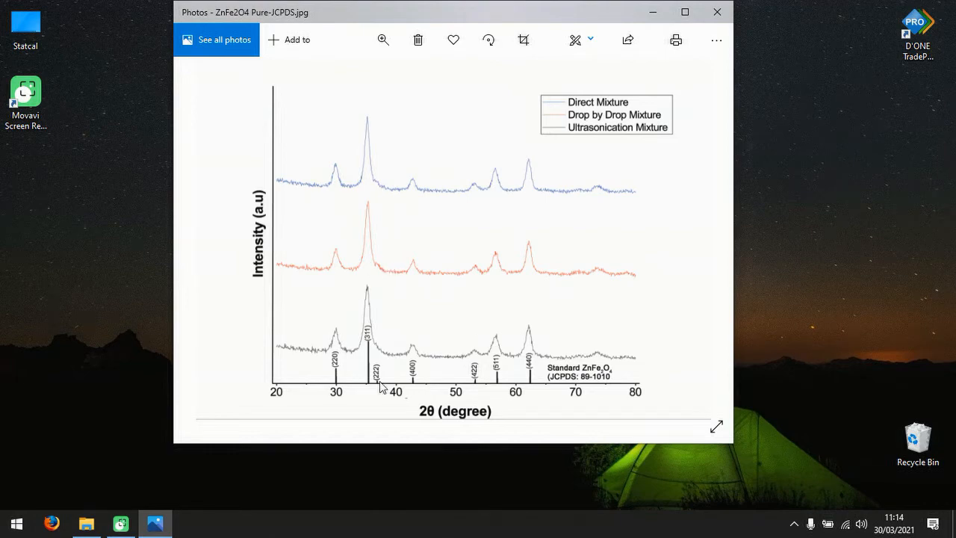
left_click(86, 523)
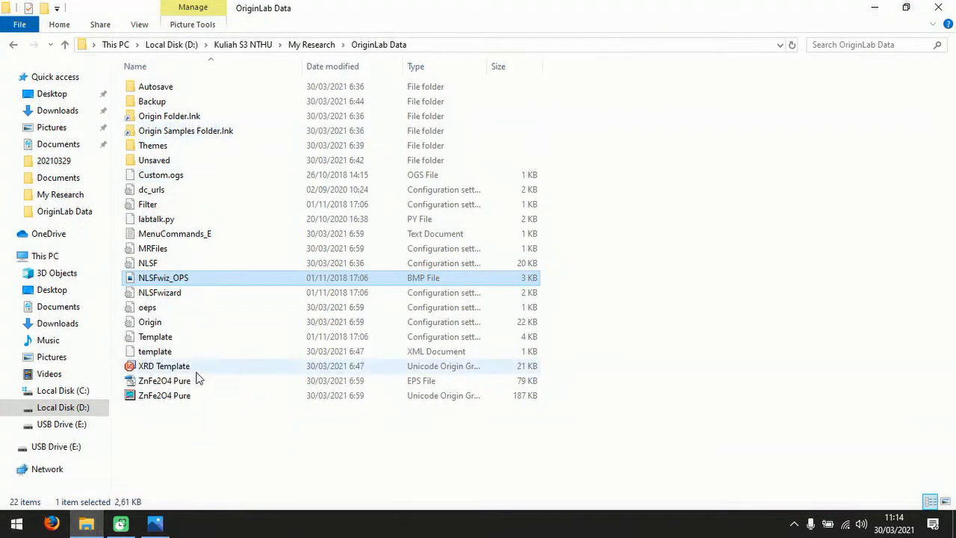
left_click(176, 394)
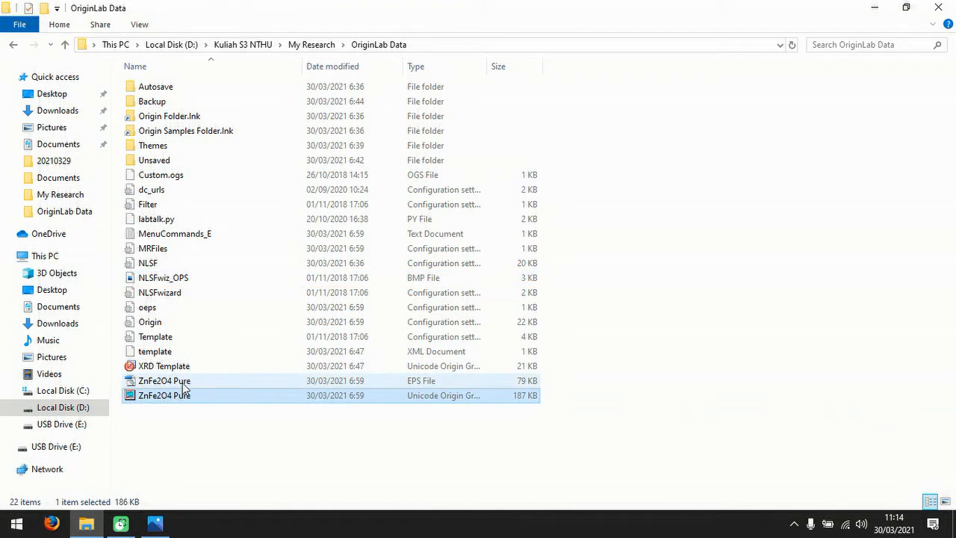
left_click(183, 384)
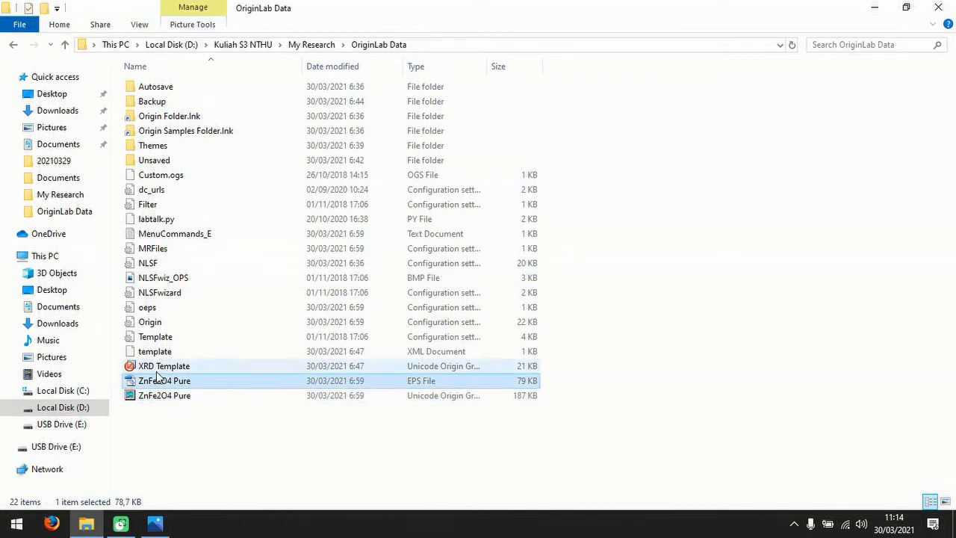
Open the ZnFe2O4 Pure EPS file from My Research in Photoshop, rasterized at 300 pixels/inch in CMYK Color, and dismiss the registration form.
left_click(311, 44)
left_click(233, 95)
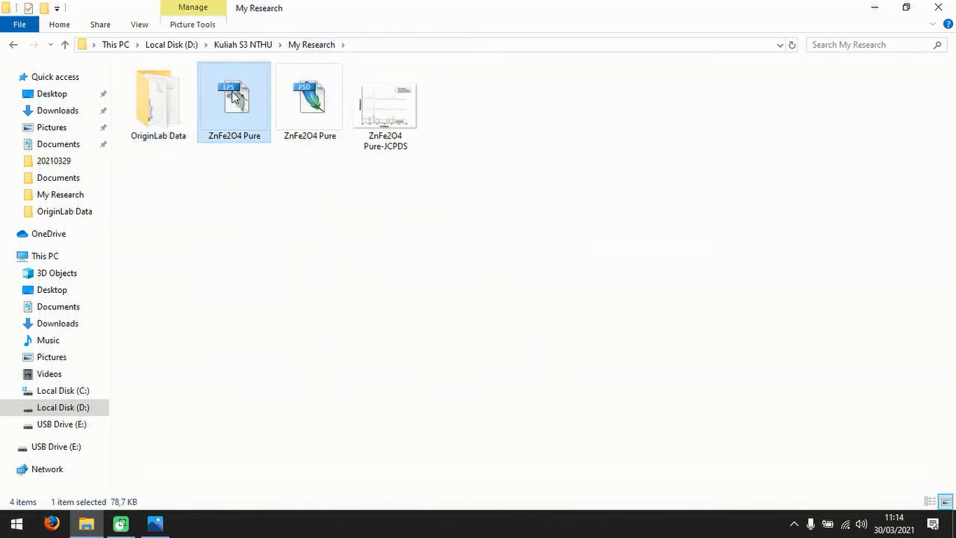
right_click(234, 95)
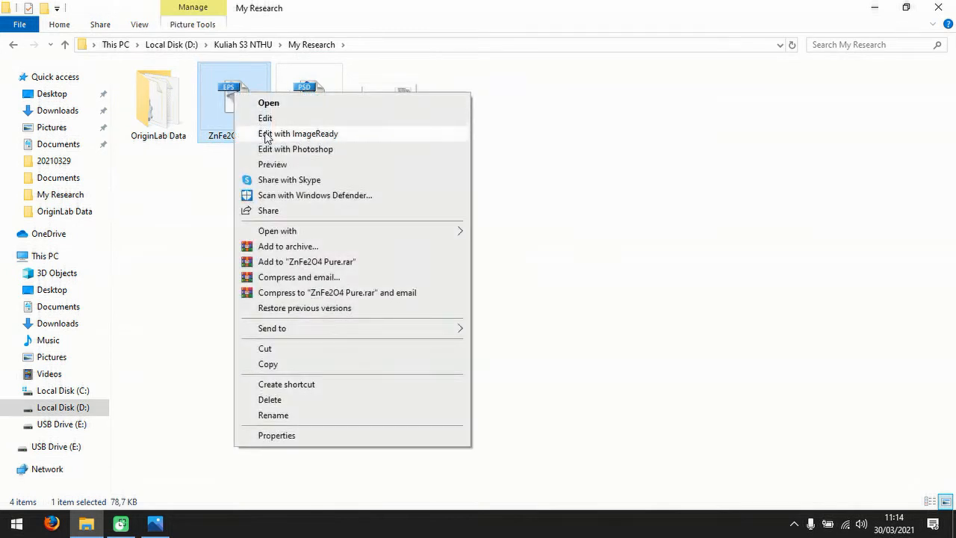
left_click(273, 150)
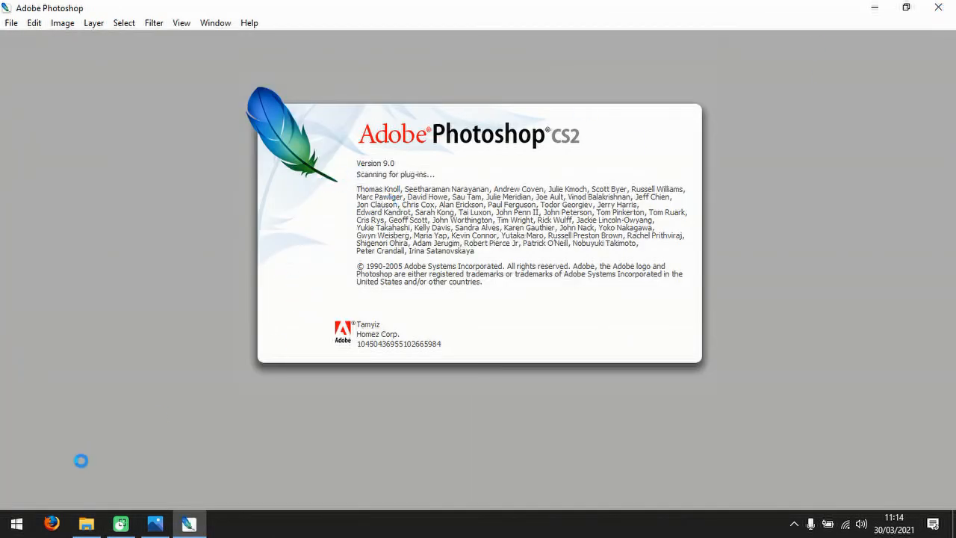
left_click(86, 522)
right_click(242, 117)
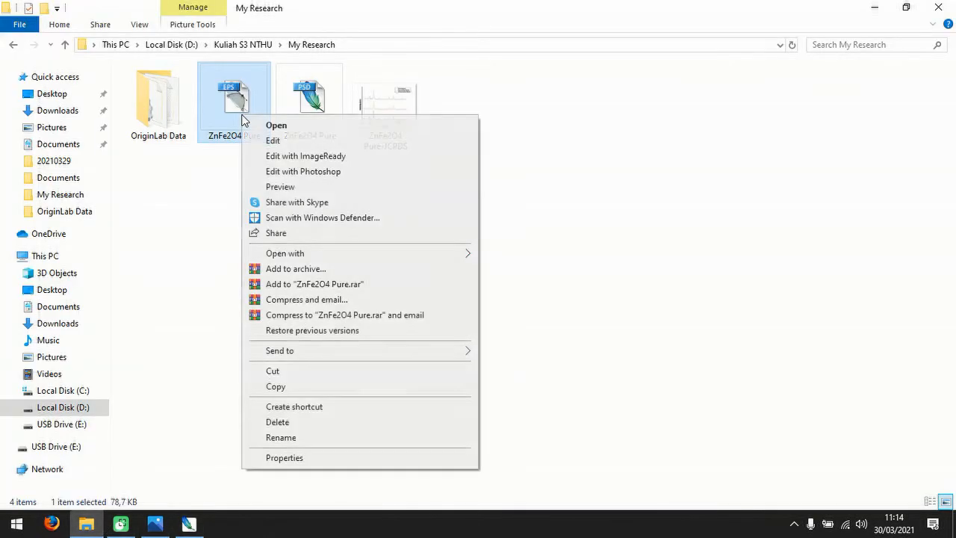
left_click(303, 188)
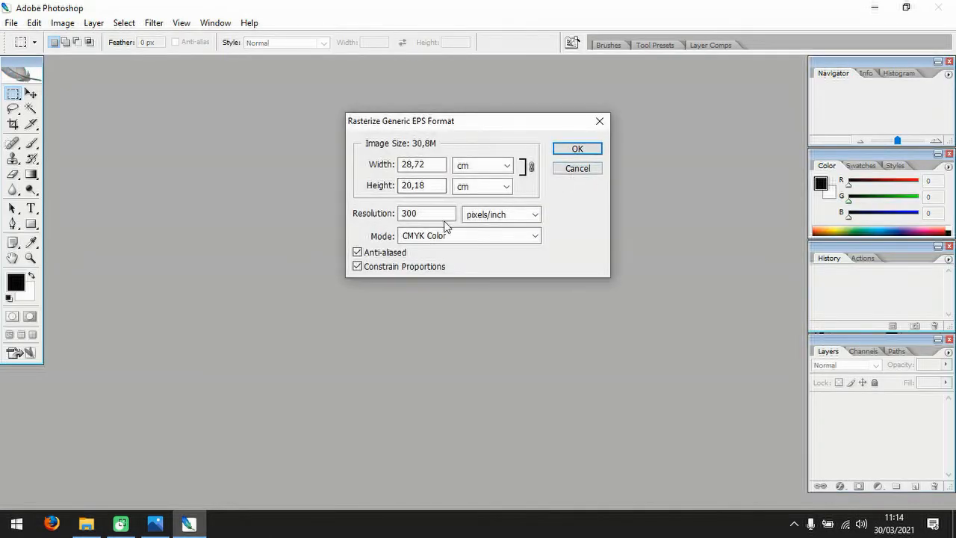
left_click(579, 150)
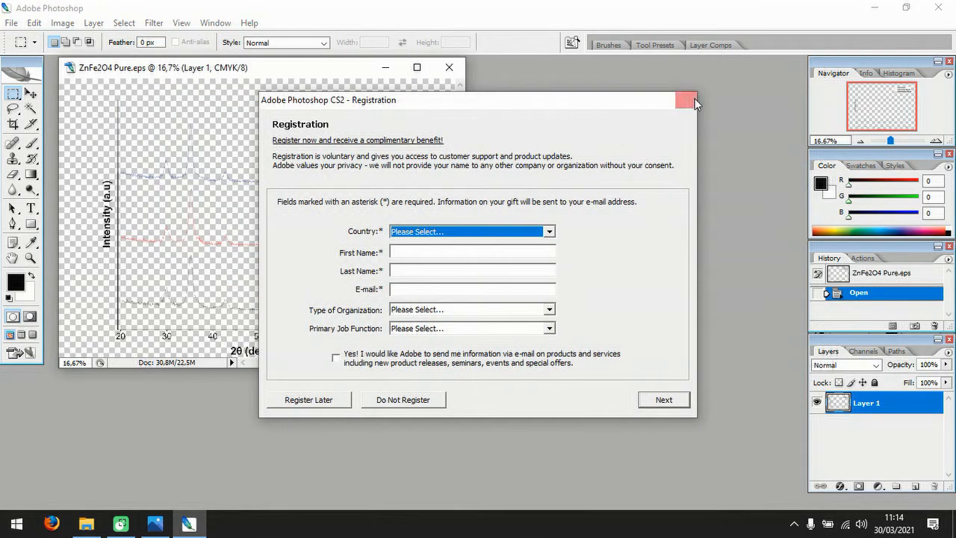
left_click(695, 97)
left_click(443, 274)
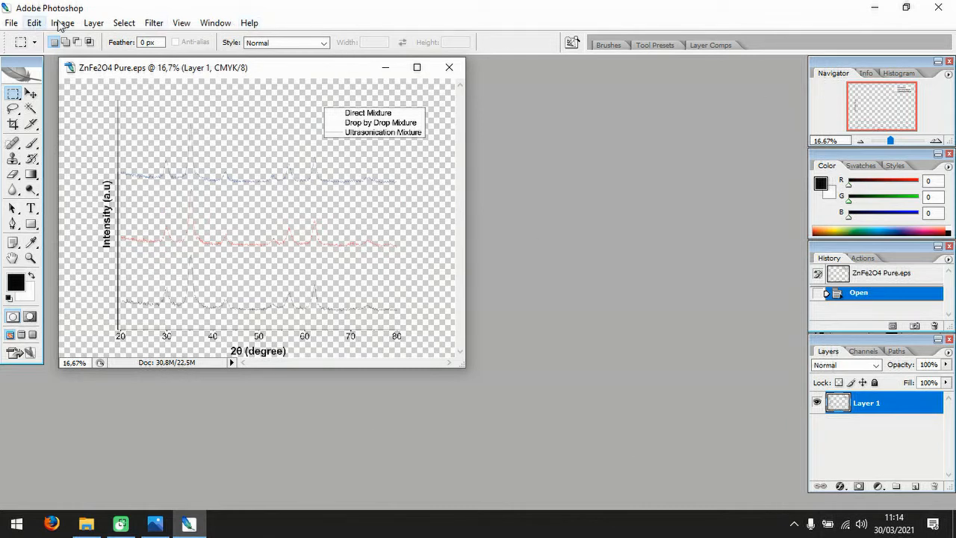
Save the opened graph as a JPEG named ZnFe2O4 Pure in the My Research folder, accepting the JPEG options.
left_click(11, 22)
left_click(43, 177)
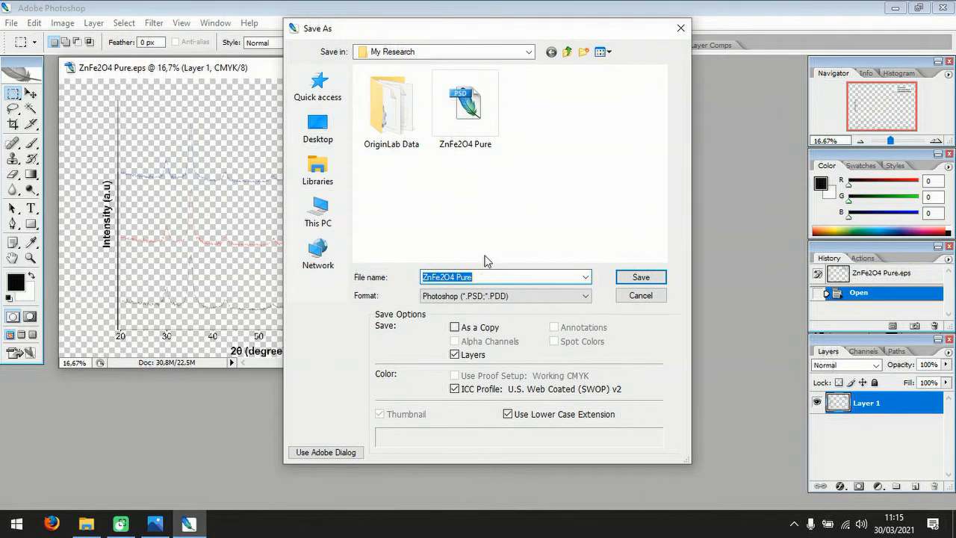
left_click(493, 296)
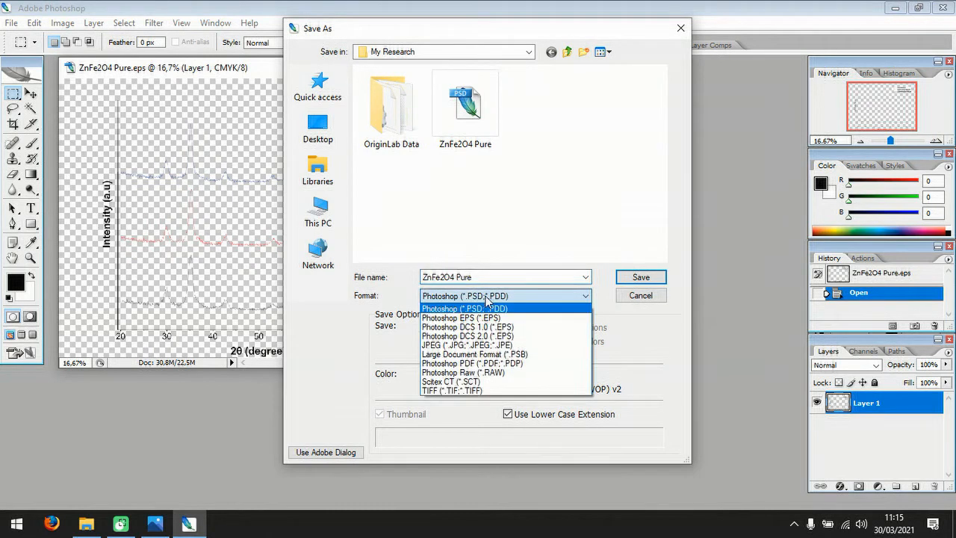
left_click(489, 345)
left_click(490, 279)
left_click(489, 278)
key("BackSpace")
key("BackSpace")
key("BackSpace")
key("BackSpace")
key("BackSpace")
key("Return")
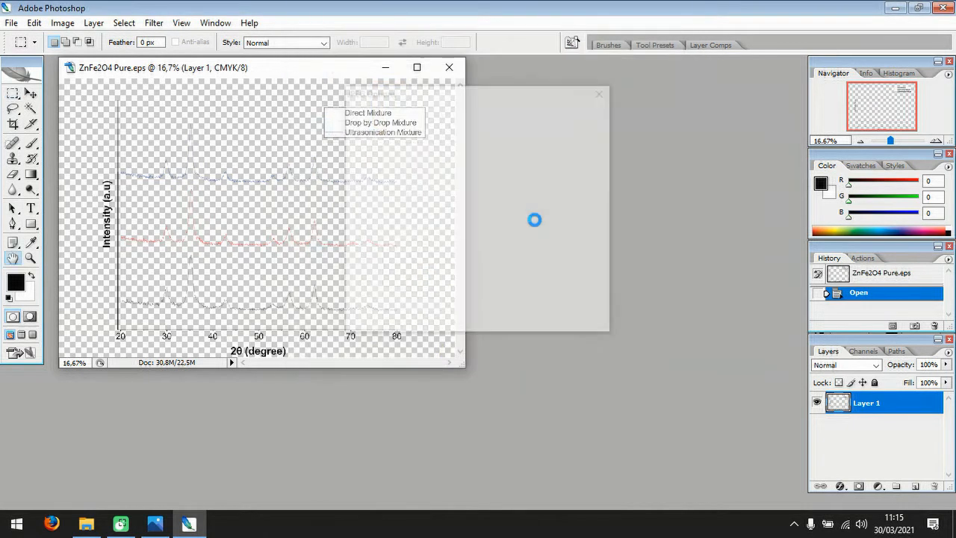
left_click(585, 117)
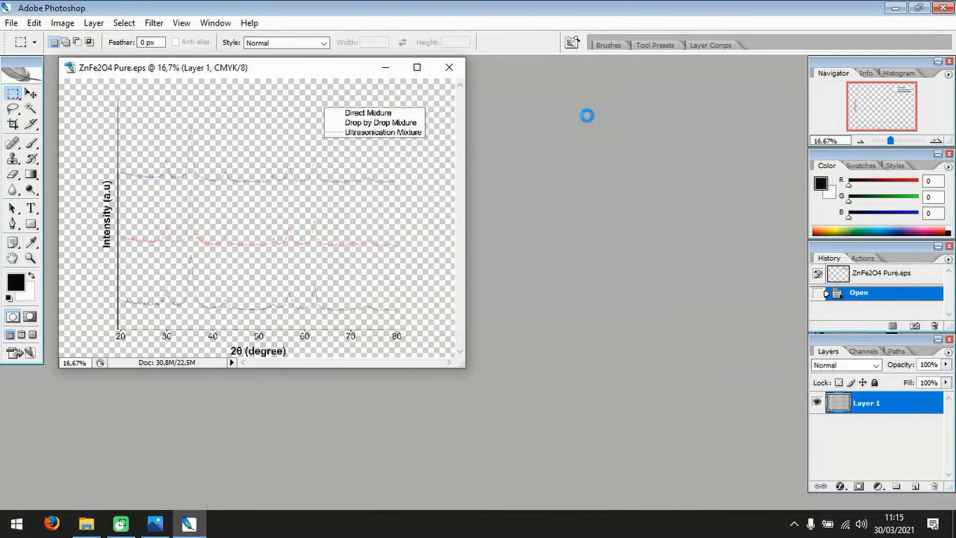
Close the EPS document without saving changes, and exit both Photoshop and Photos.
left_click(449, 67)
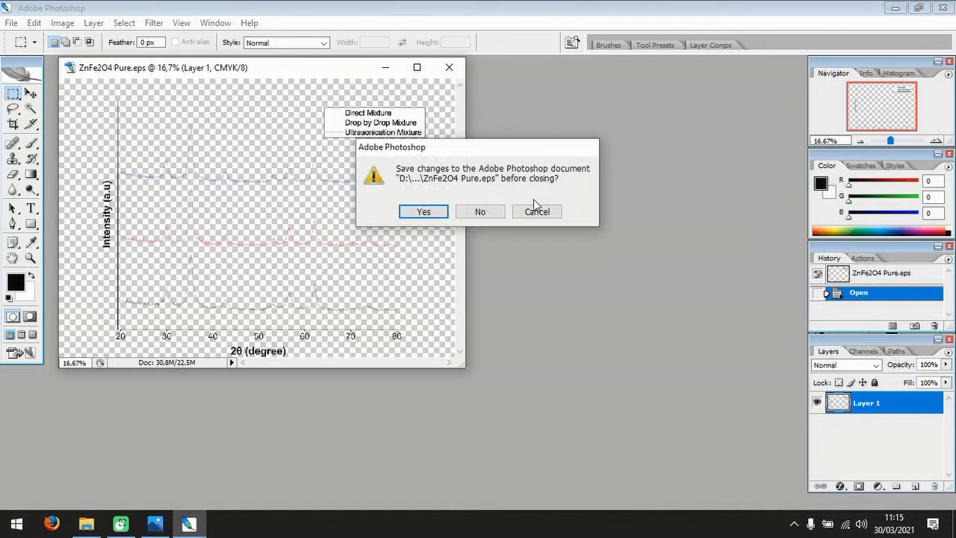
left_click(486, 212)
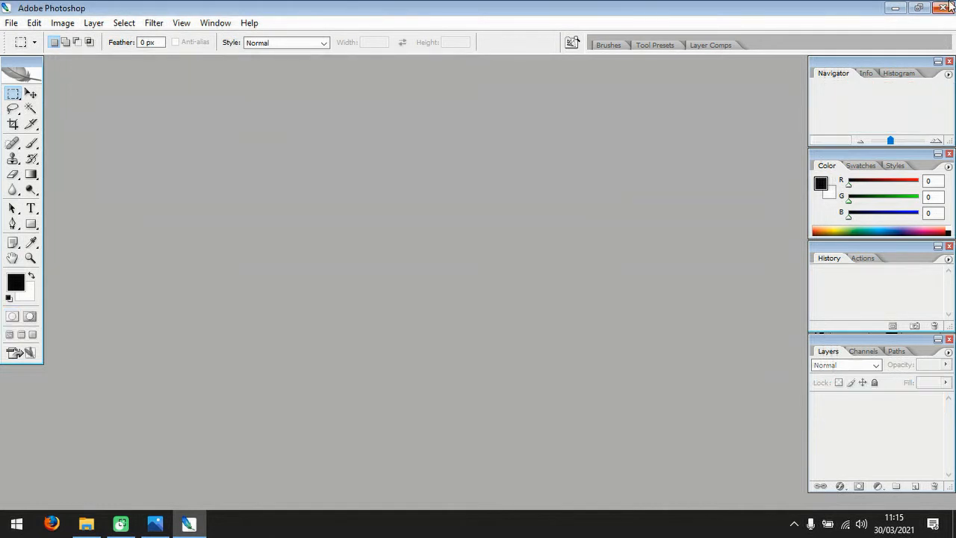
left_click(944, 7)
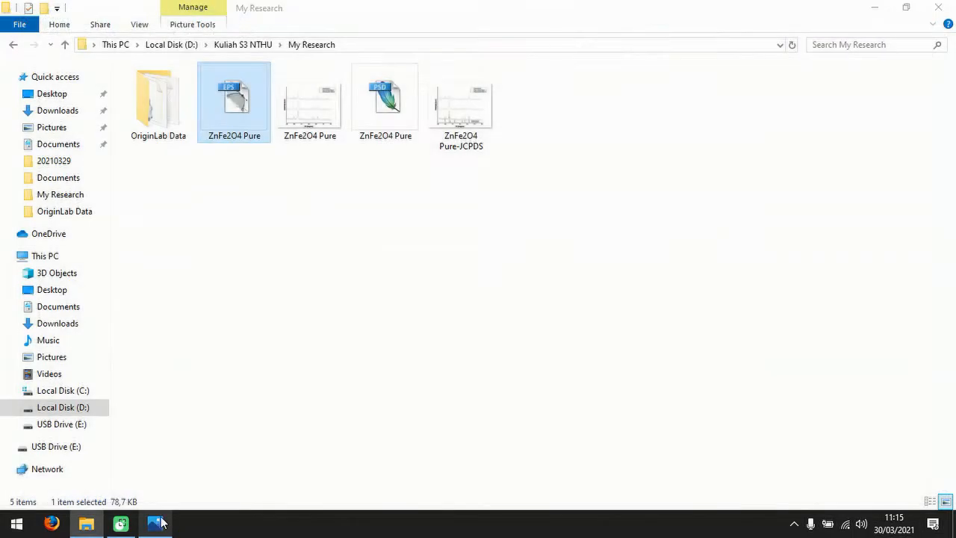
left_click(155, 523)
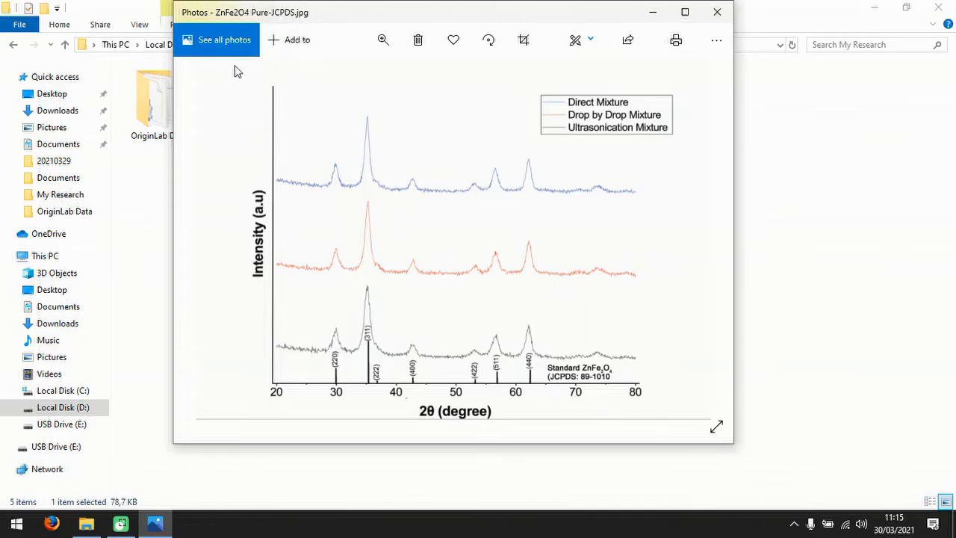
left_click(683, 11)
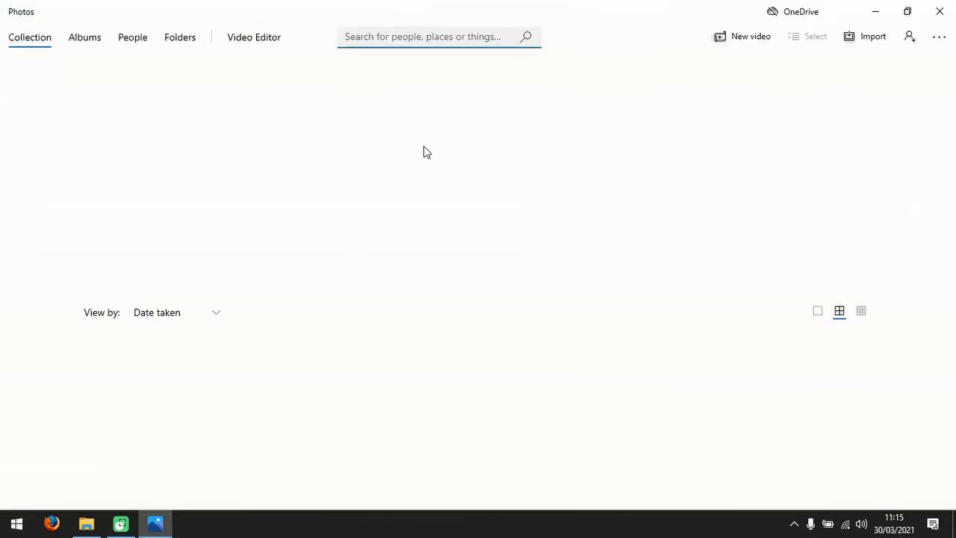
left_click(940, 11)
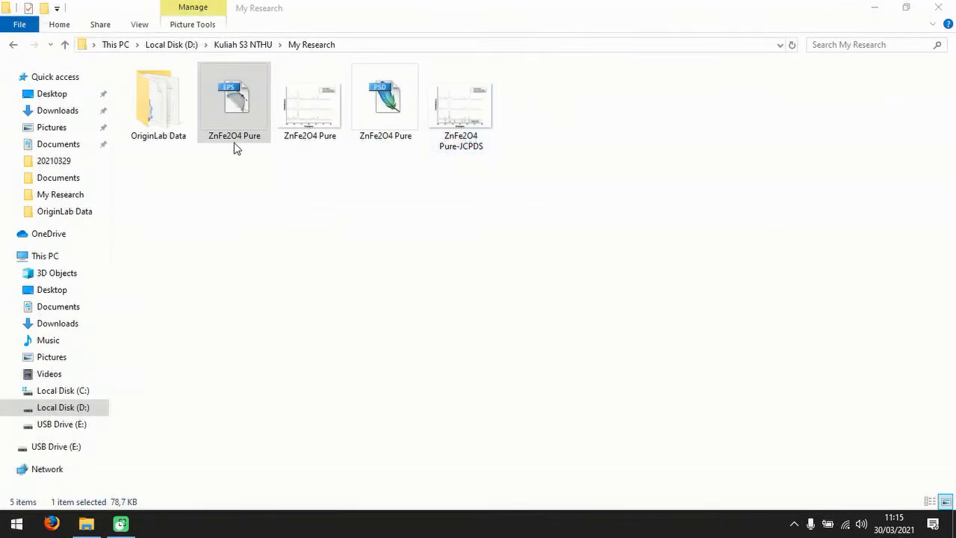
From My Research, open the ZnFe2O4 Pure-JCPDS JPEG in Photos and restore its window to a smaller size.
double_click(316, 108)
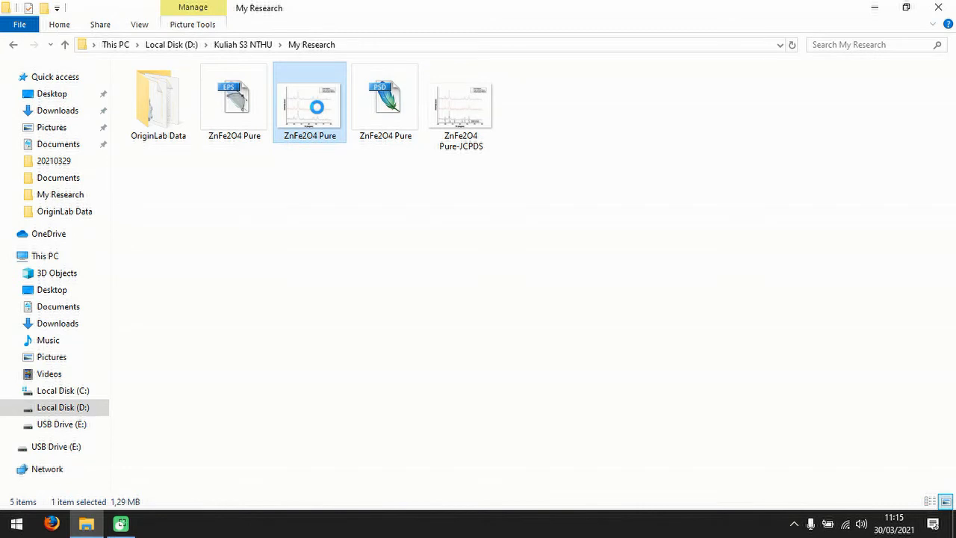
right_click(316, 108)
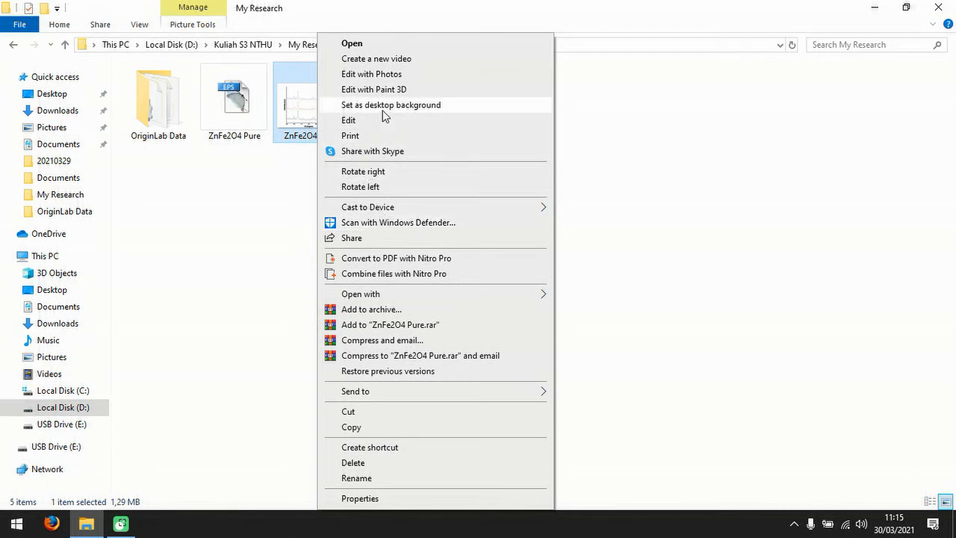
left_click(262, 190)
left_click(332, 117)
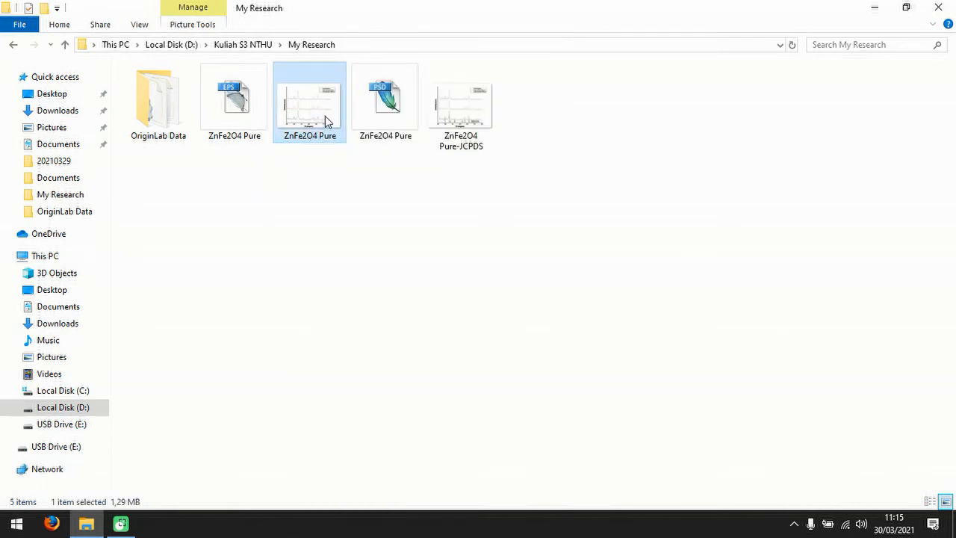
left_click(463, 125)
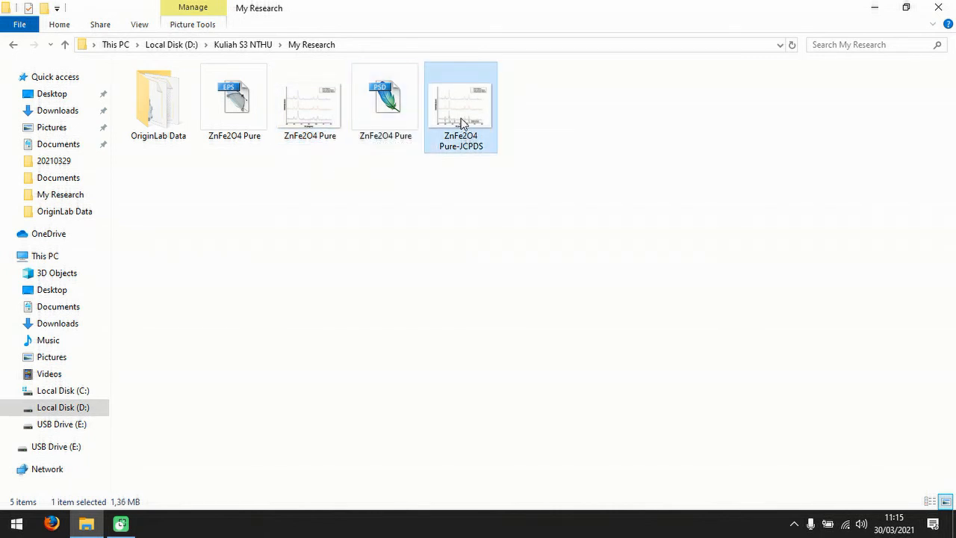
right_click(460, 112)
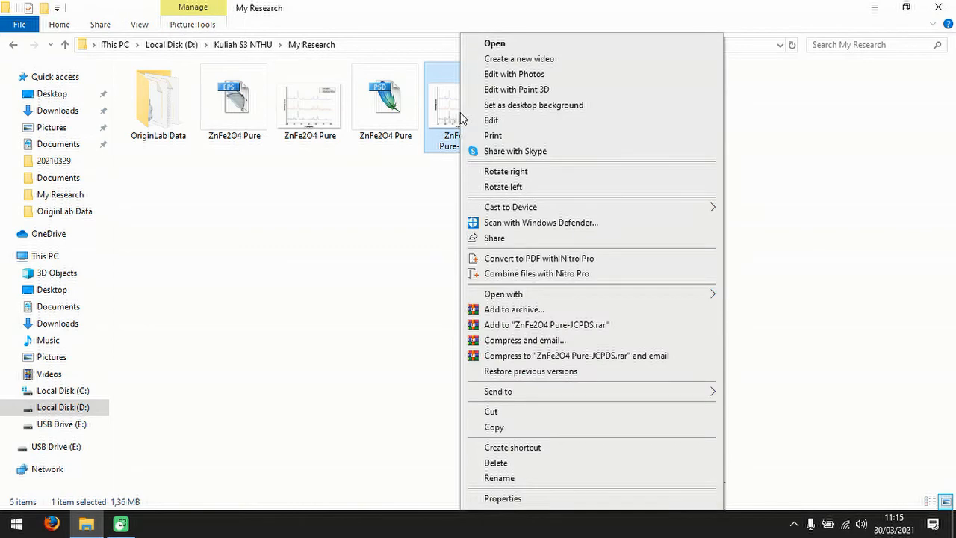
left_click(518, 46)
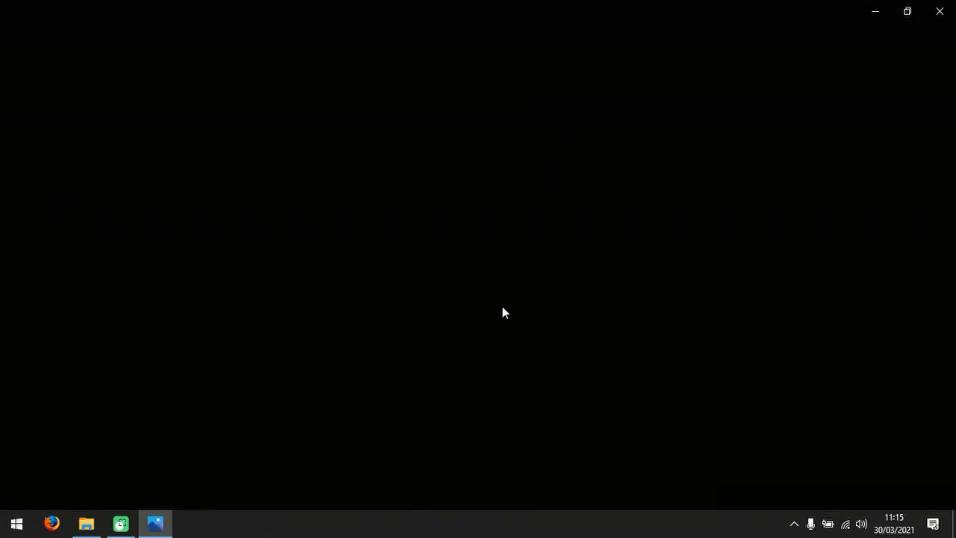
left_click(908, 12)
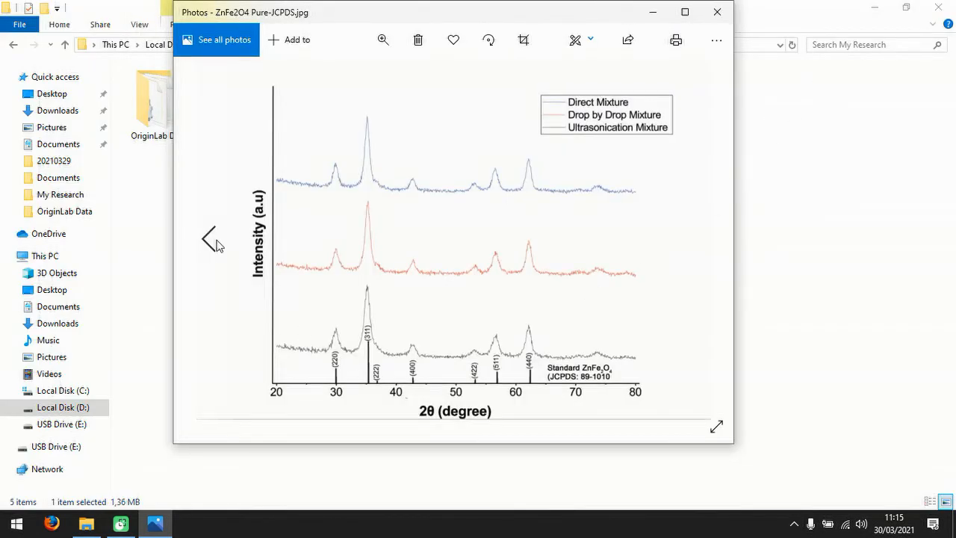
Compare the ZnFe2O4 Pure image with the ZnFe2O4 Pure-JCPDS version in Photos, and maximize the window on the JCPDS version.
left_click(209, 237)
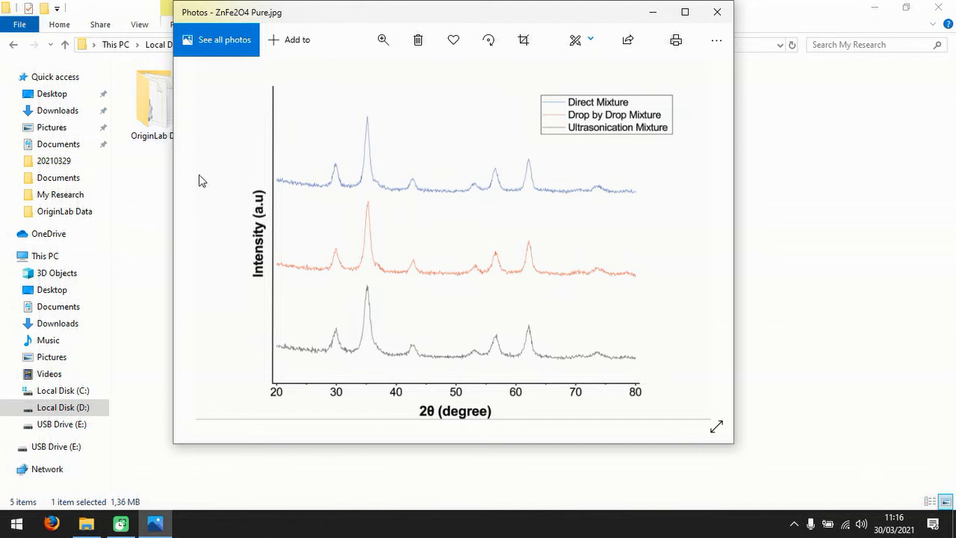
left_click(699, 240)
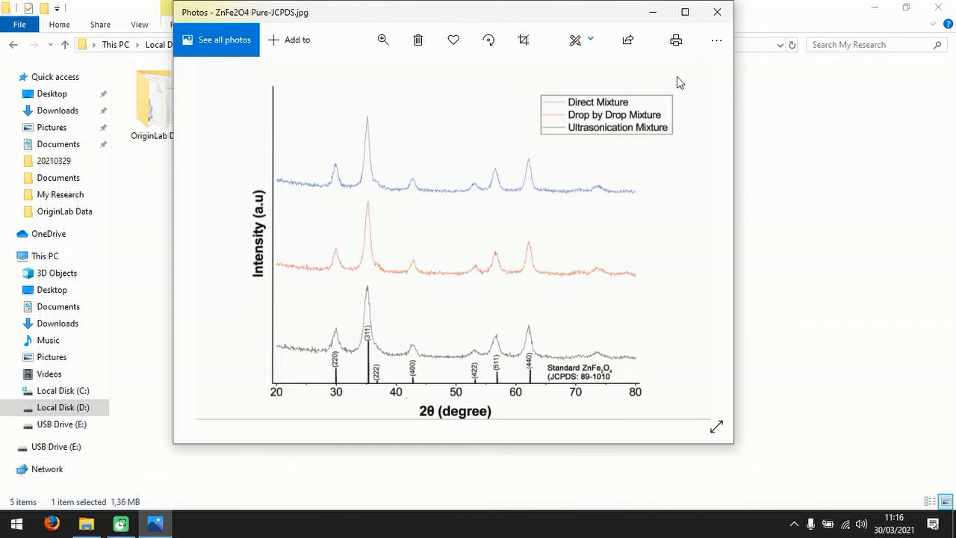
left_click(683, 13)
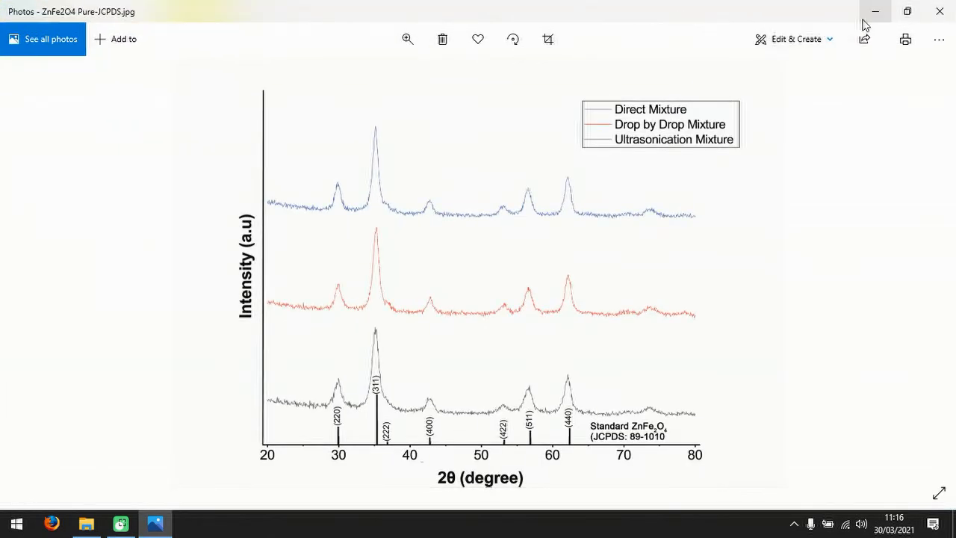